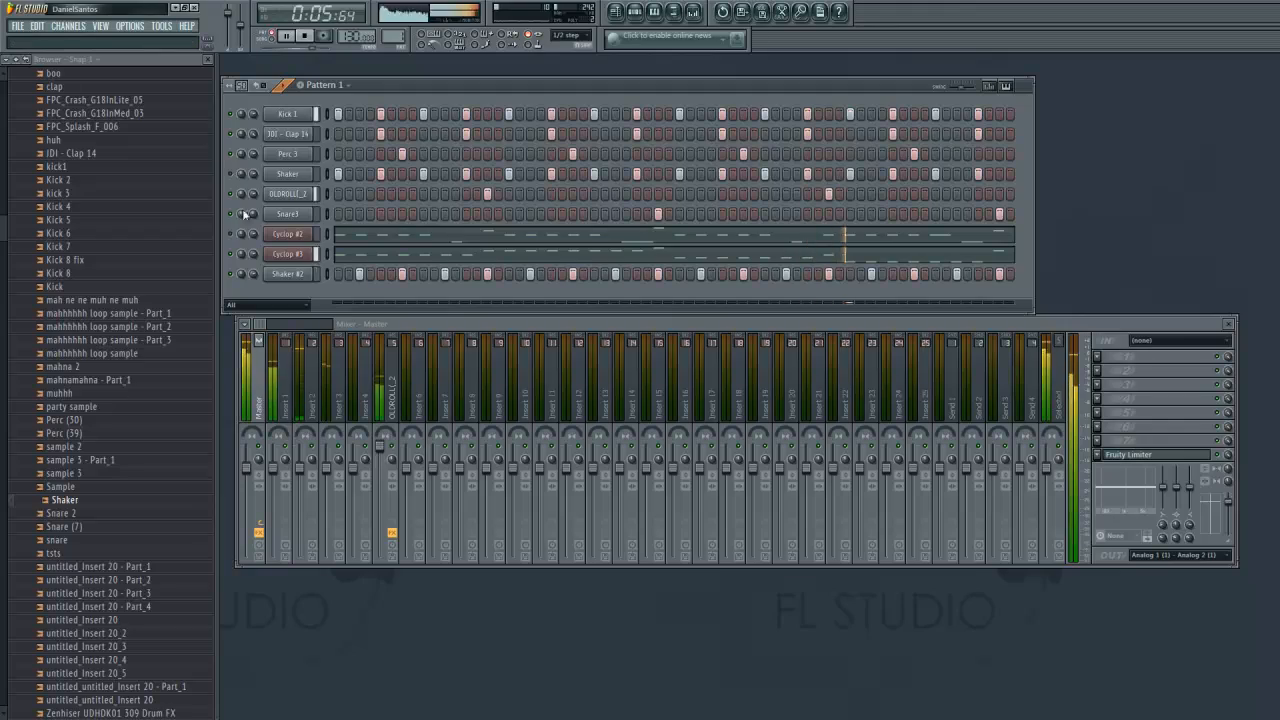
Step: Open the Cyclop #3 synth and listen to the existing pattern before stopping playback
click(300, 256)
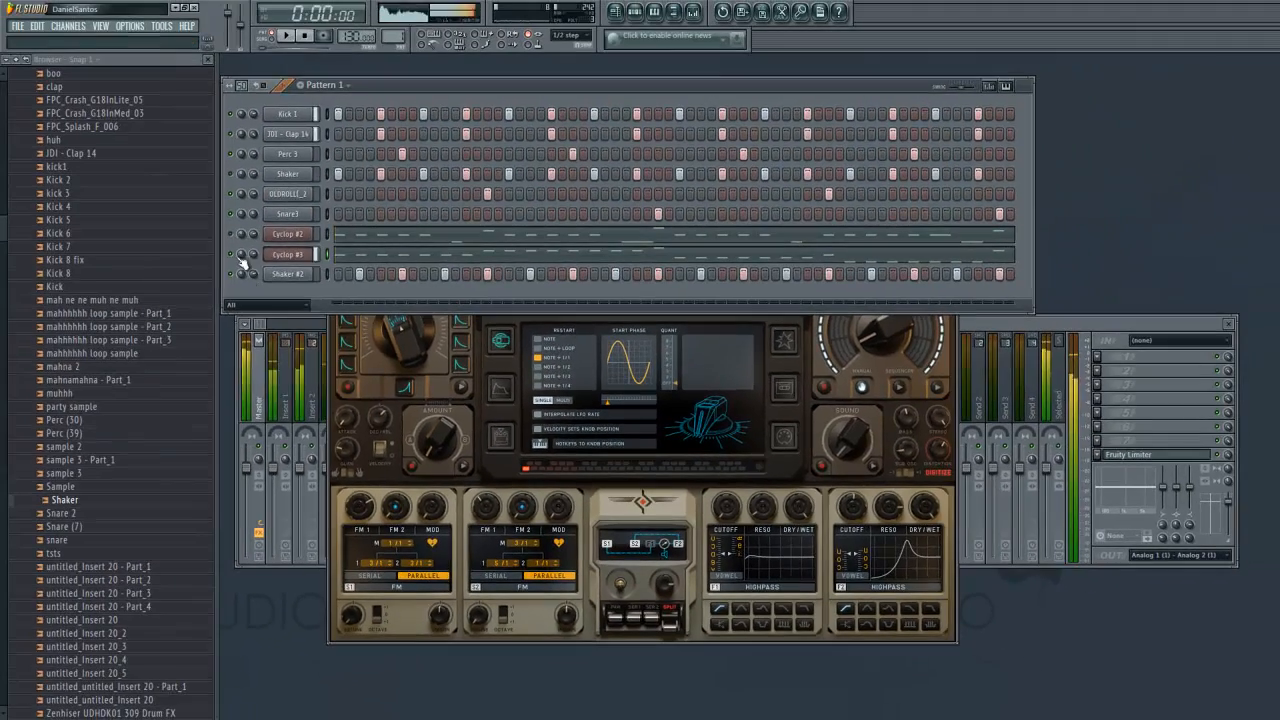
right_click(74, 135)
key(Escape)
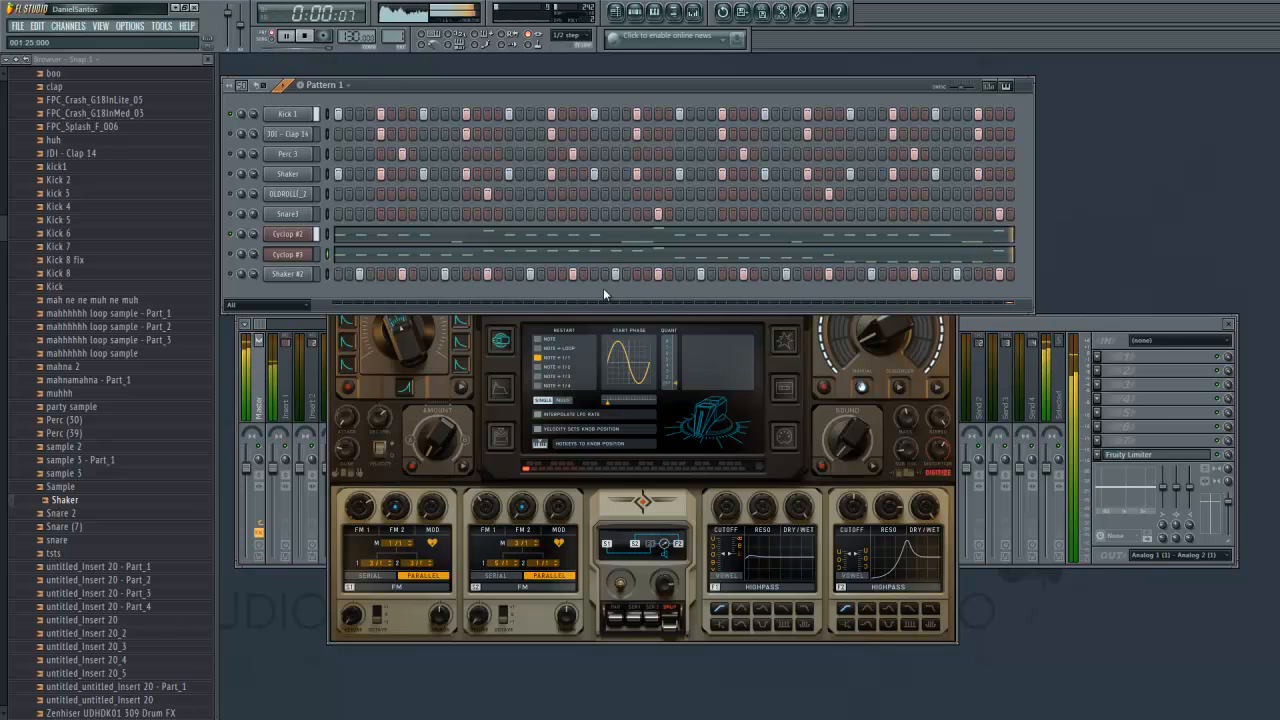
key(space)
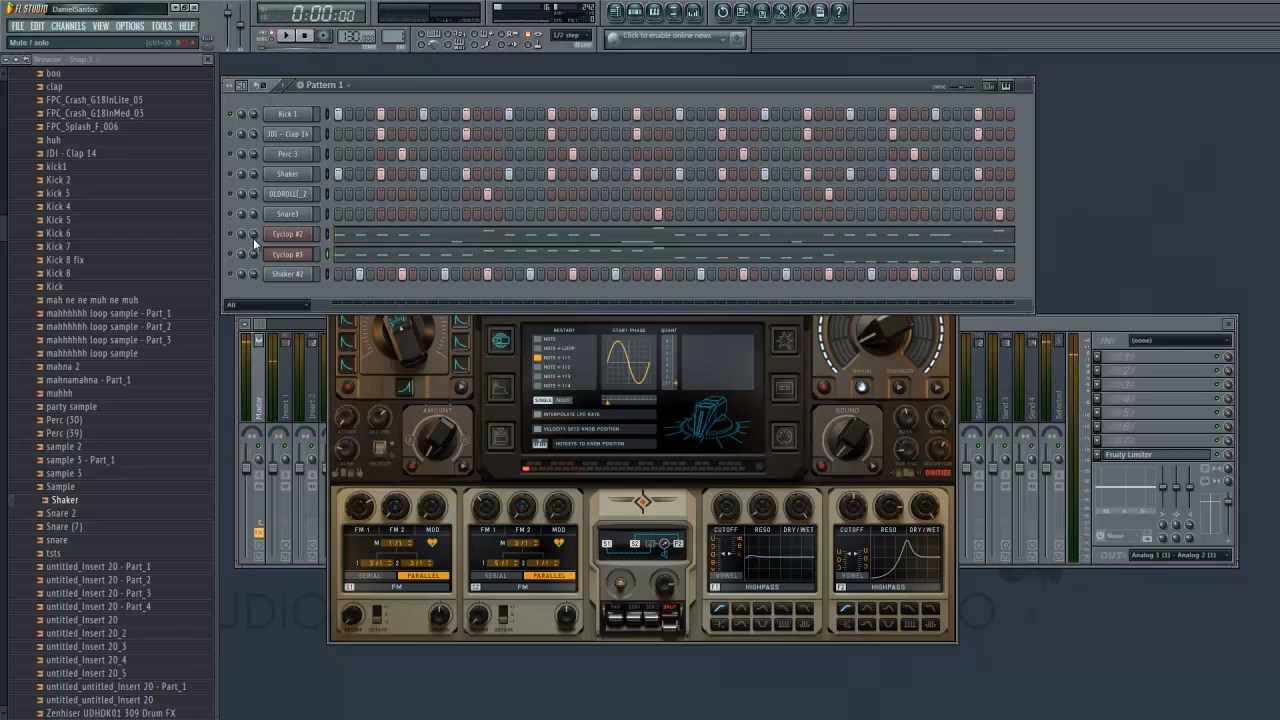
Step: Add a new Cyclop channel and reposition its plugin window further up in the workspace
click(68, 25)
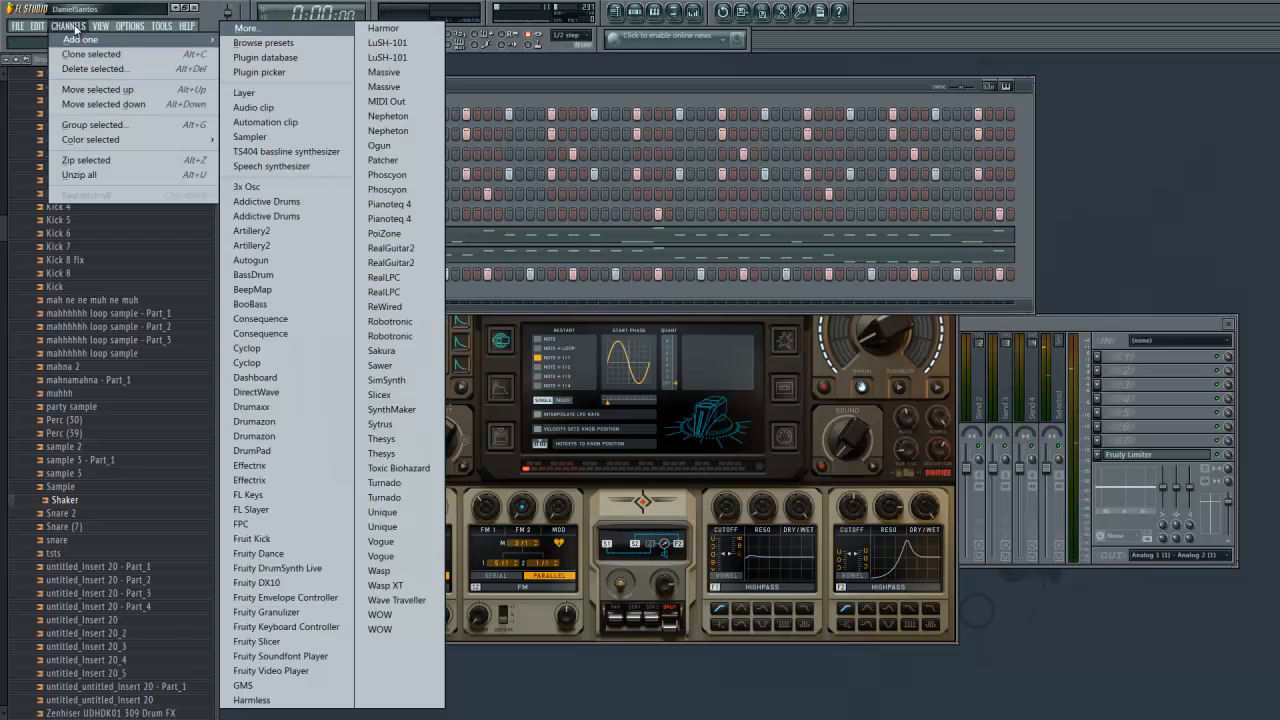
click(245, 348)
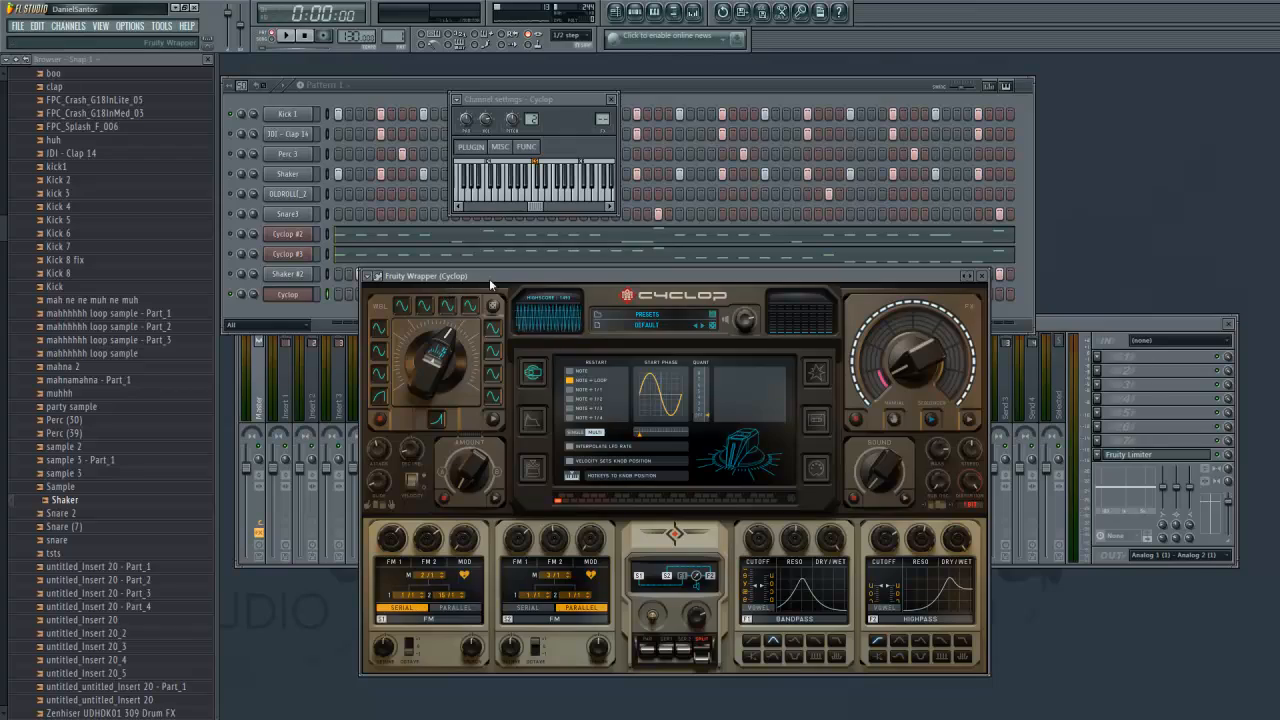
drag(489, 278, 455, 237)
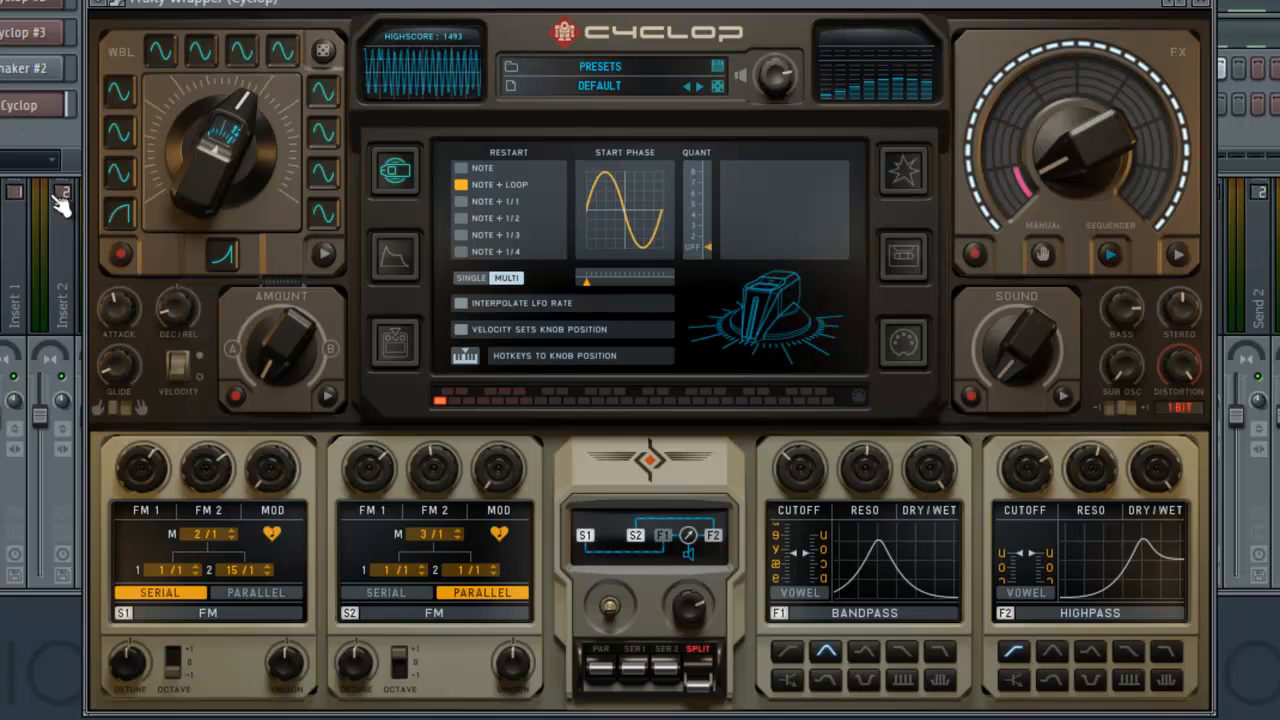
Step: Set Cyclop's decay/release to 0 ms and turn its attack all the way down
mouse_move(195, 325)
mouse_move(186, 318)
mouse_down()
mouse_move(204, 221)
mouse_move(180, 340)
mouse_up()
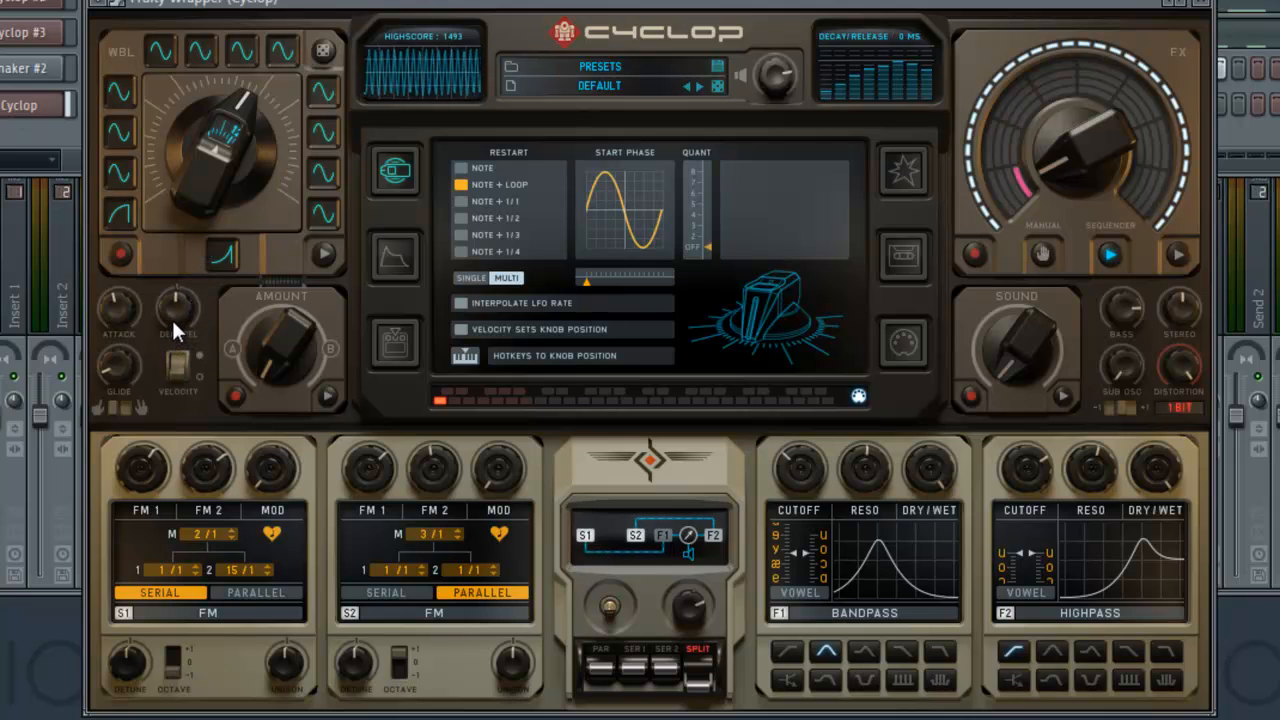
drag(108, 300, 120, 465)
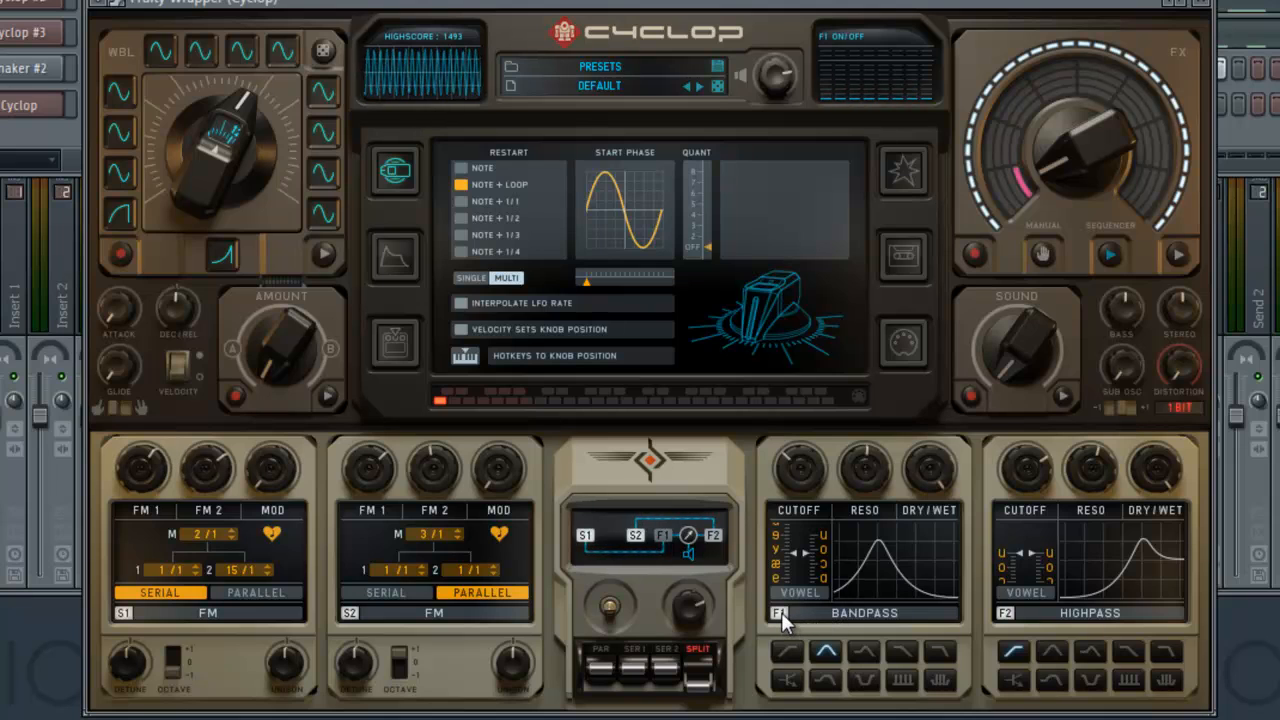
Step: Change Filter 1 to highpass, then lower cutoff to 0% and reduce resonance on both Filter 1 and Filter 2
click(787, 651)
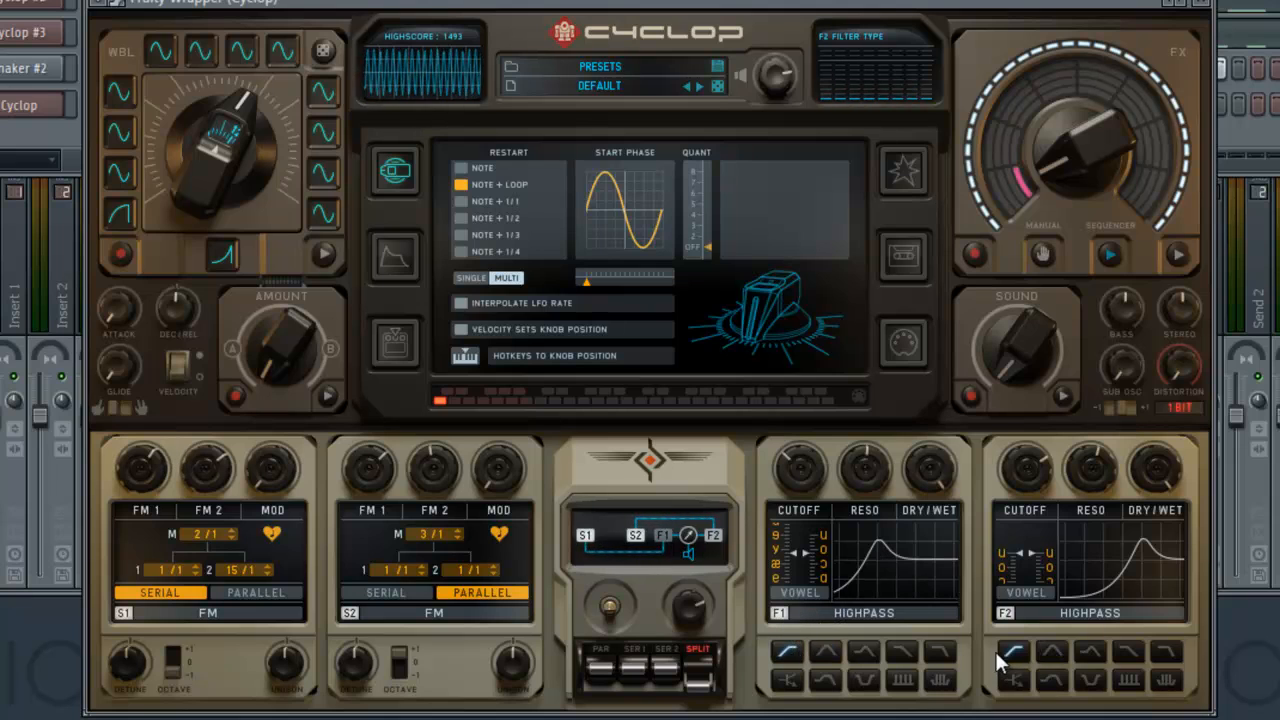
drag(800, 469, 800, 530)
drag(1038, 491, 1038, 550)
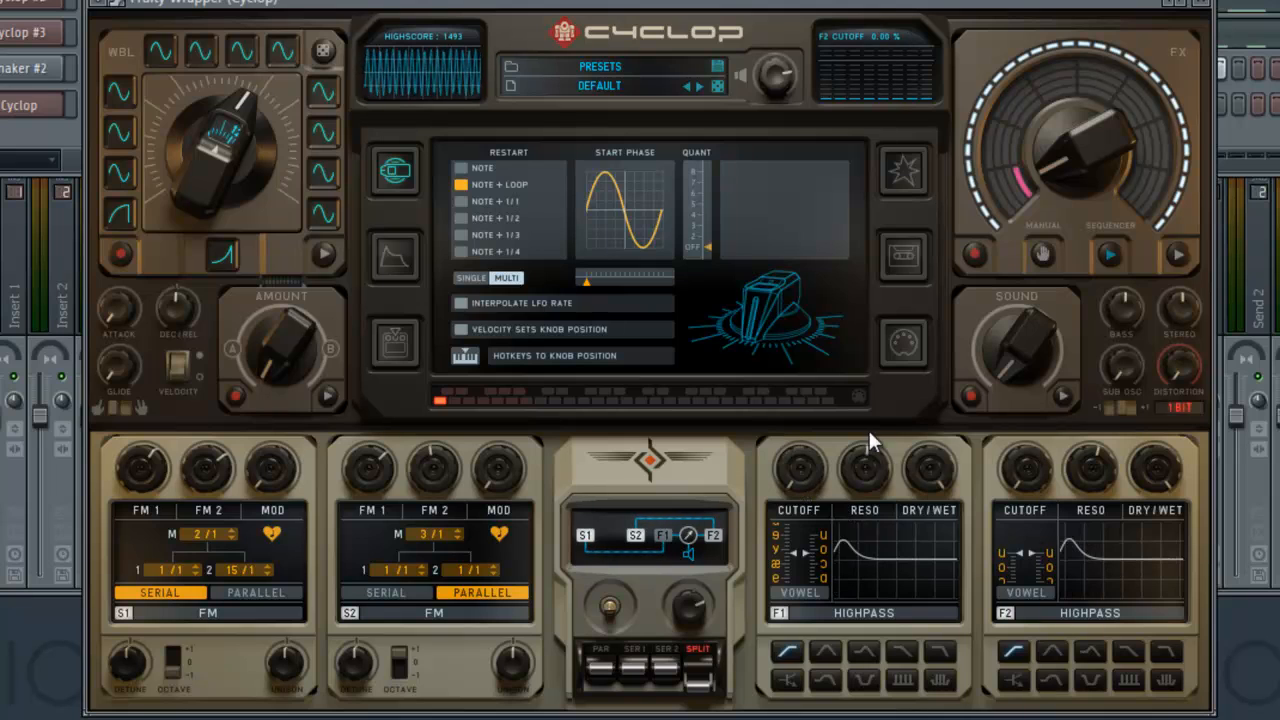
drag(865, 471, 866, 530)
drag(1091, 470, 1098, 537)
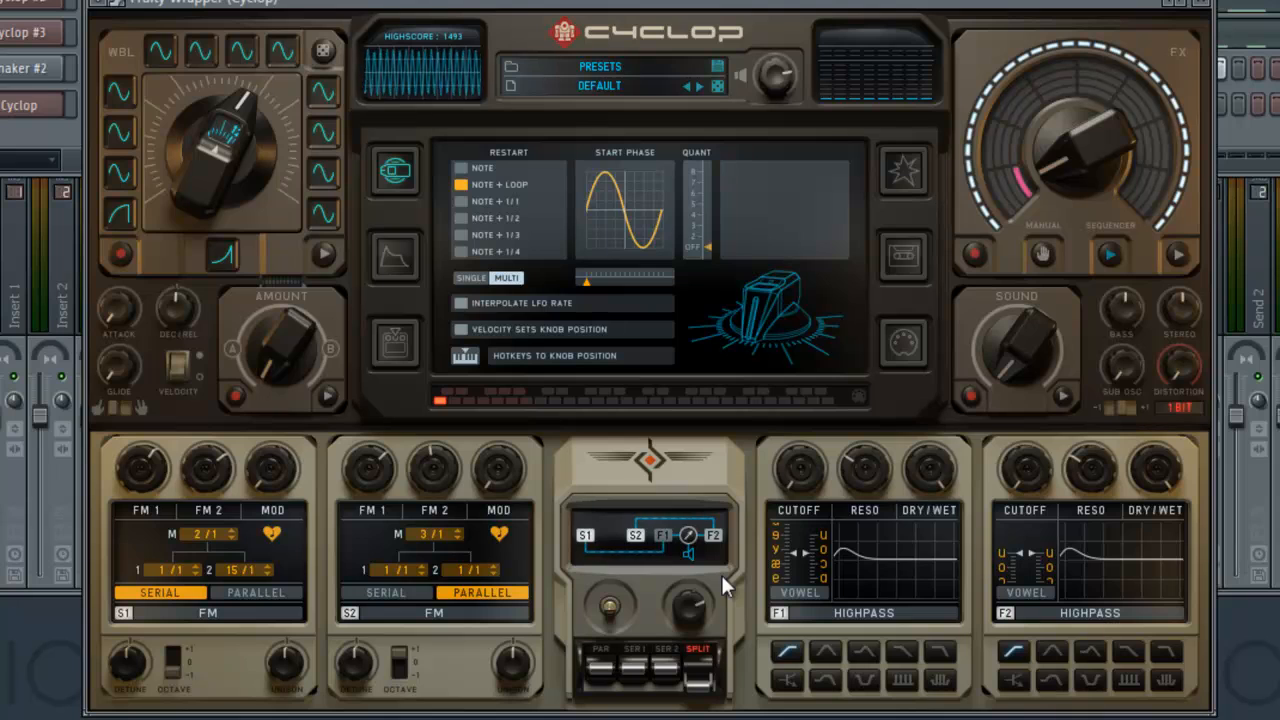
Step: Shift the filter balance fully to Filter 1 and turn Synth 1's FM 1 and FM 2 amounts fully down
drag(688, 606, 697, 719)
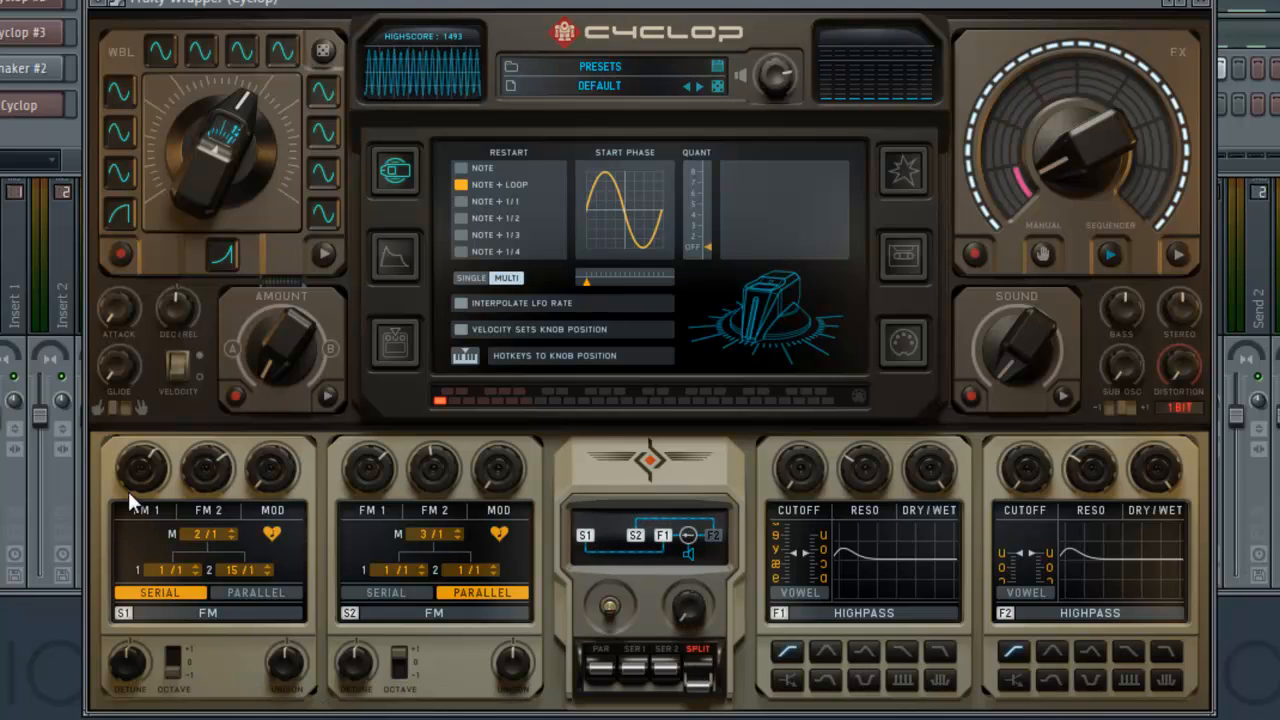
click(236, 618)
click(229, 607)
drag(148, 480, 153, 618)
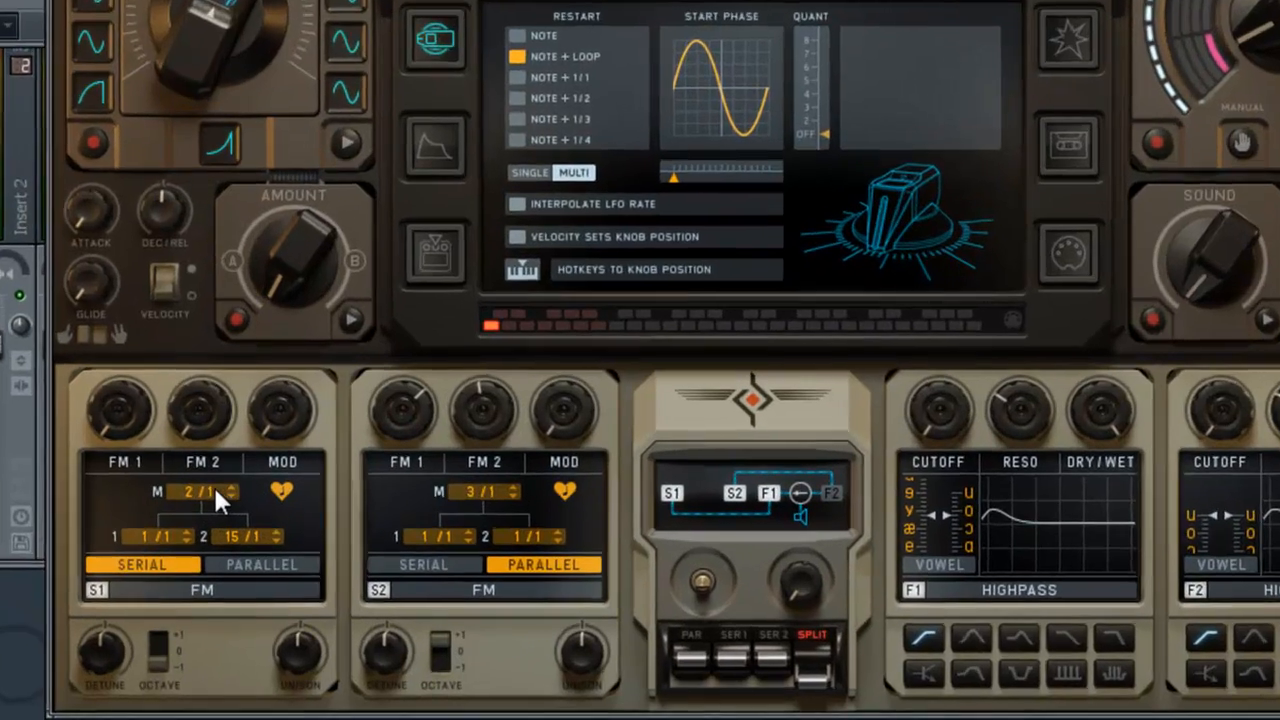
Step: Set Synth 1's M ratio to 2/1 and second FM ratio to 1/1, with parallel routing
drag(219, 532, 208, 544)
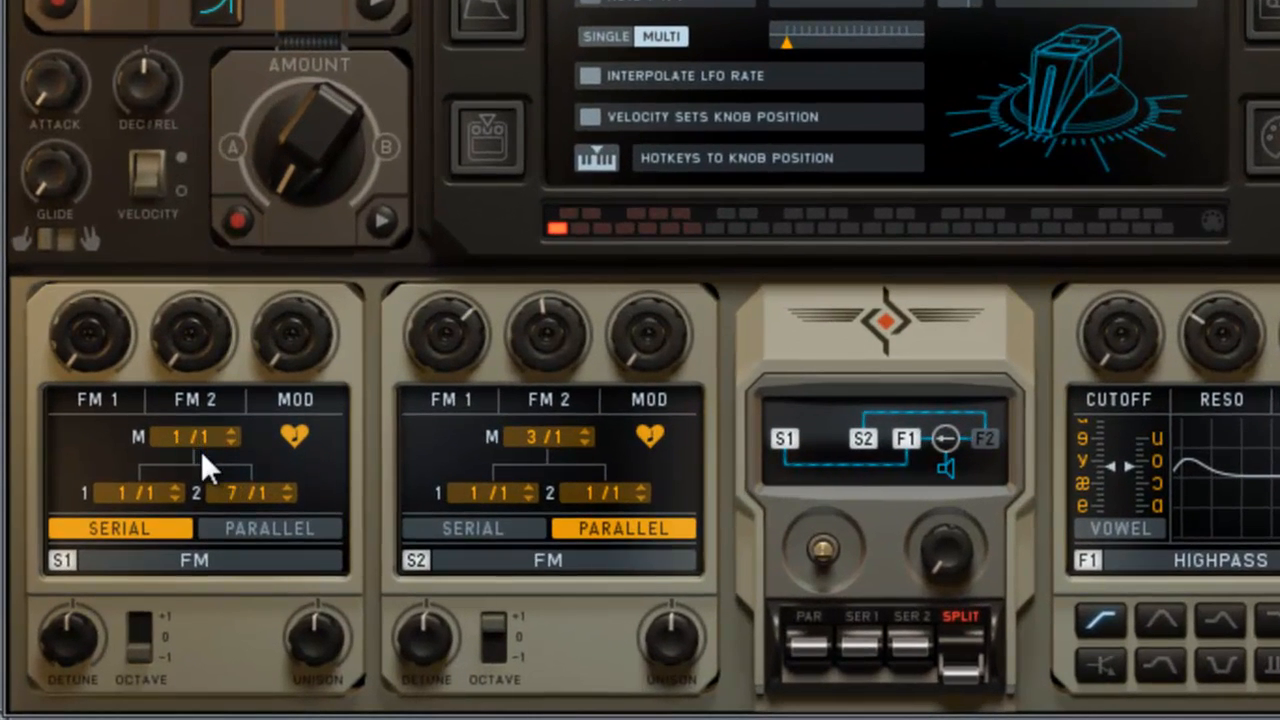
drag(201, 451, 202, 441)
drag(239, 548, 248, 624)
drag(238, 495, 251, 566)
click(291, 537)
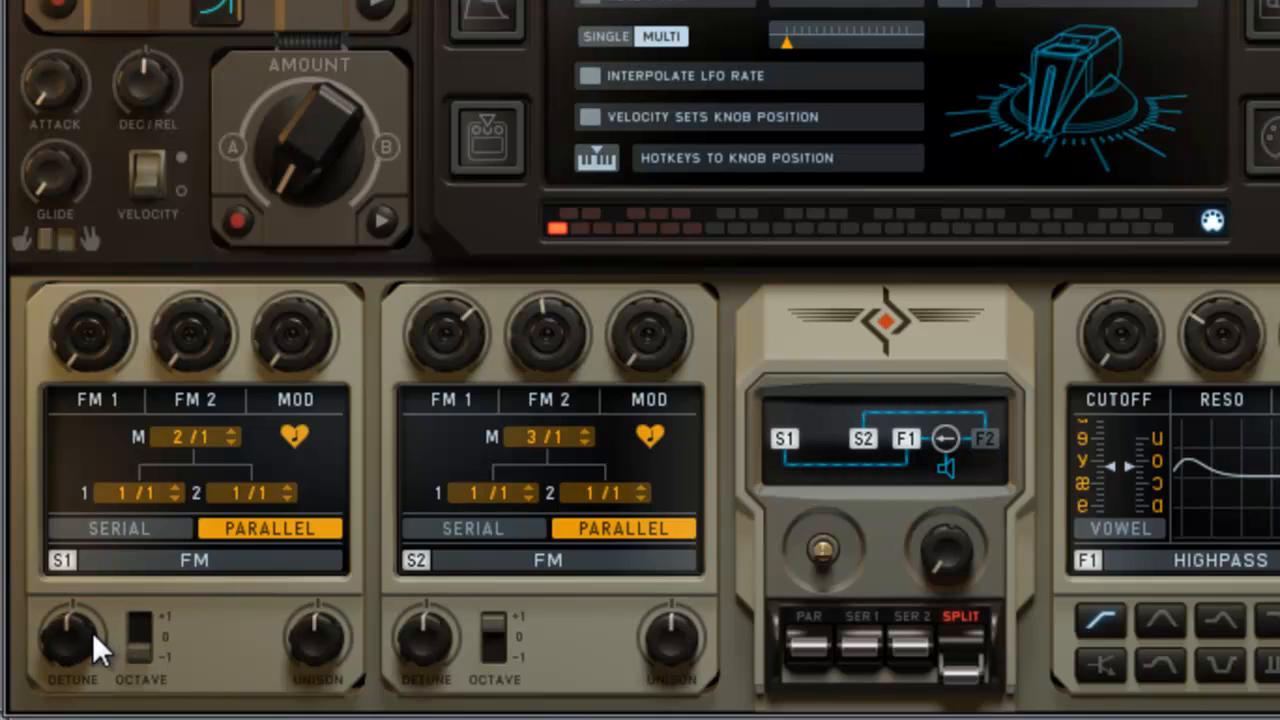
Step: Compare Synth 1's serial and parallel routing, try other second FM ratios, and sweep the balance between the two filters
click(122, 529)
click(270, 526)
drag(240, 489, 274, 404)
drag(230, 491, 247, 572)
drag(938, 525, 972, 350)
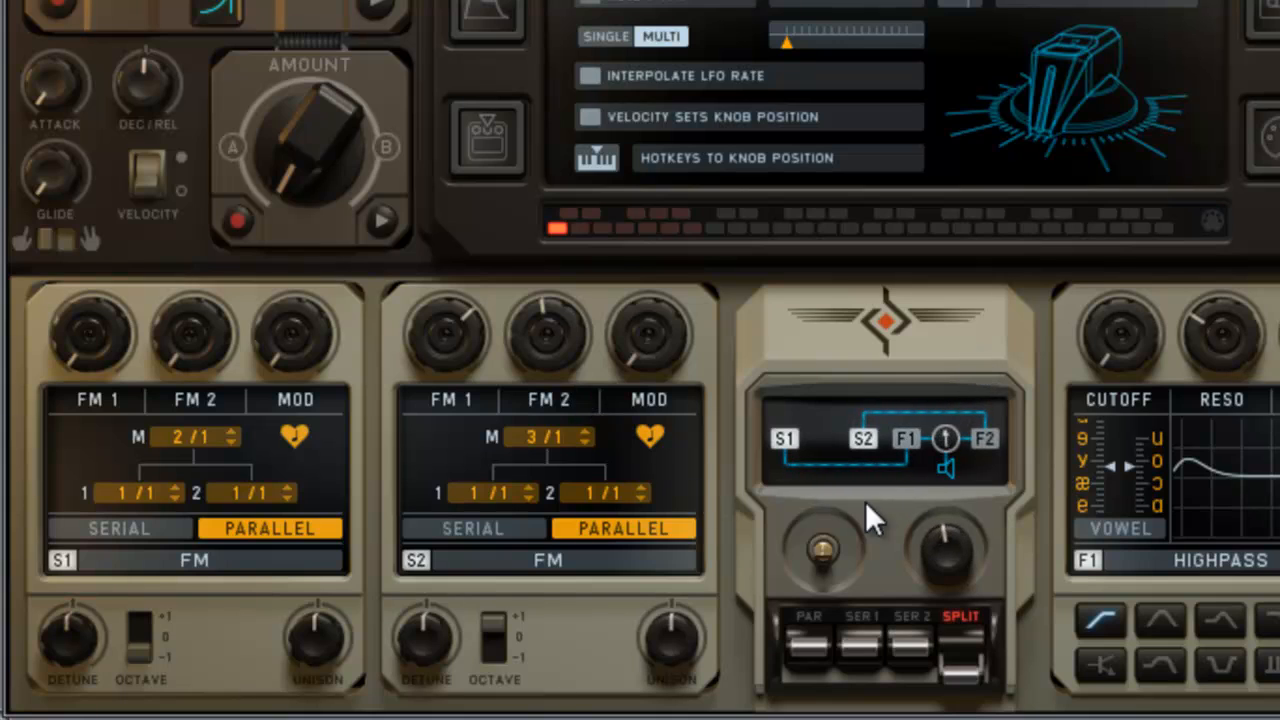
drag(940, 546, 936, 716)
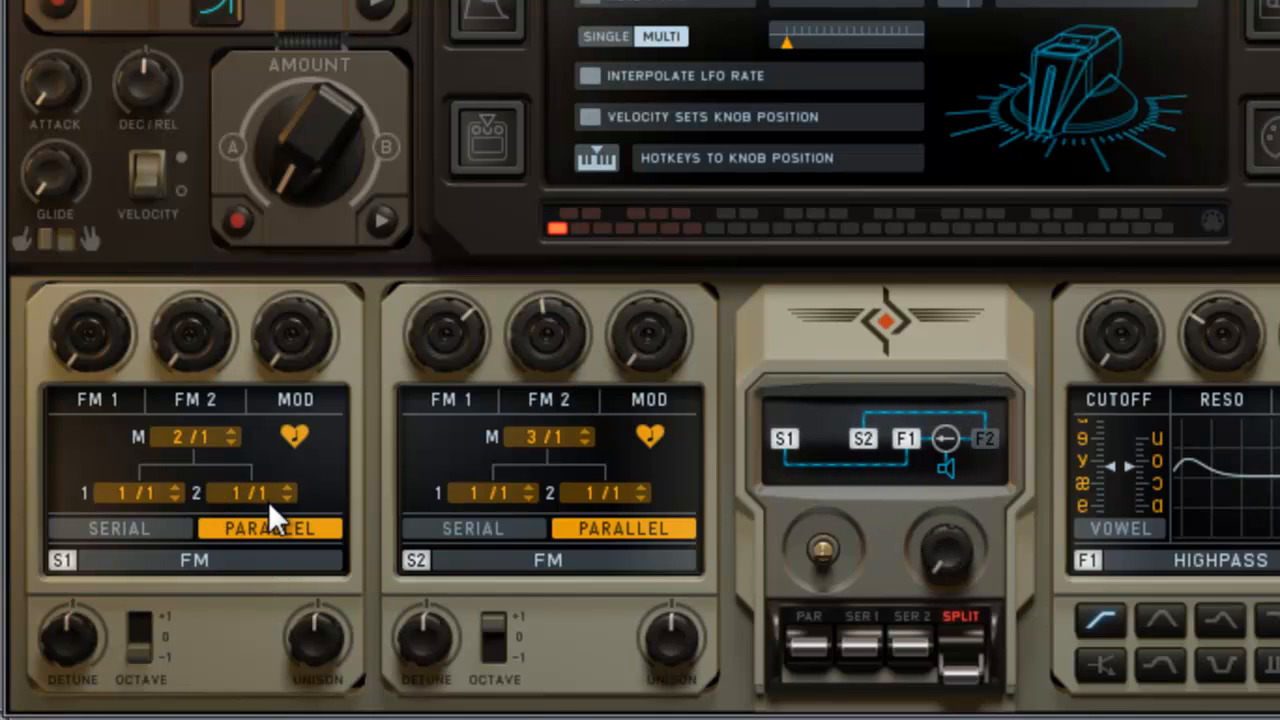
Step: Set Synth 1's second FM ratio to 3/1, keep the first at 1/1, and switch its FM routing to serial
drag(268, 501, 292, 399)
drag(137, 490, 187, 440)
click(139, 524)
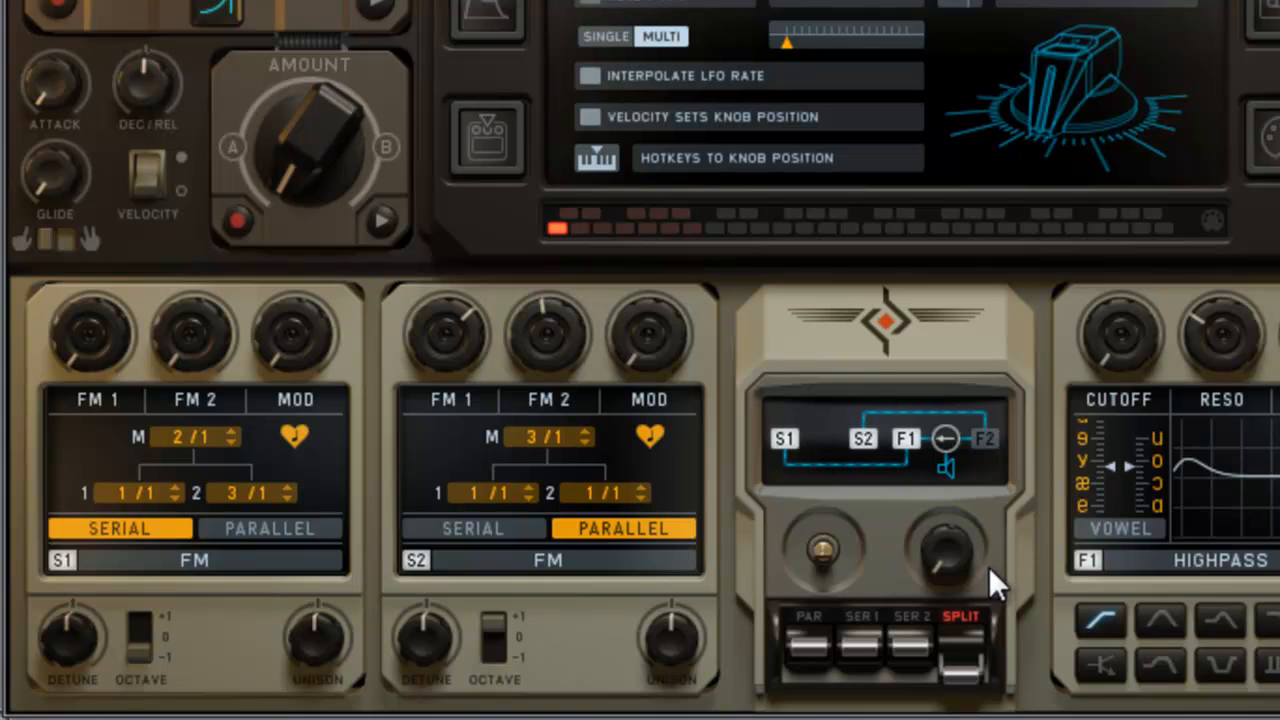
Step: With the balance fully on Filter 2, adjust Synth 2's octave, set its first FM ratio to 2/1 and turn FM 1 and FM 2 fully down
drag(951, 549, 1076, 70)
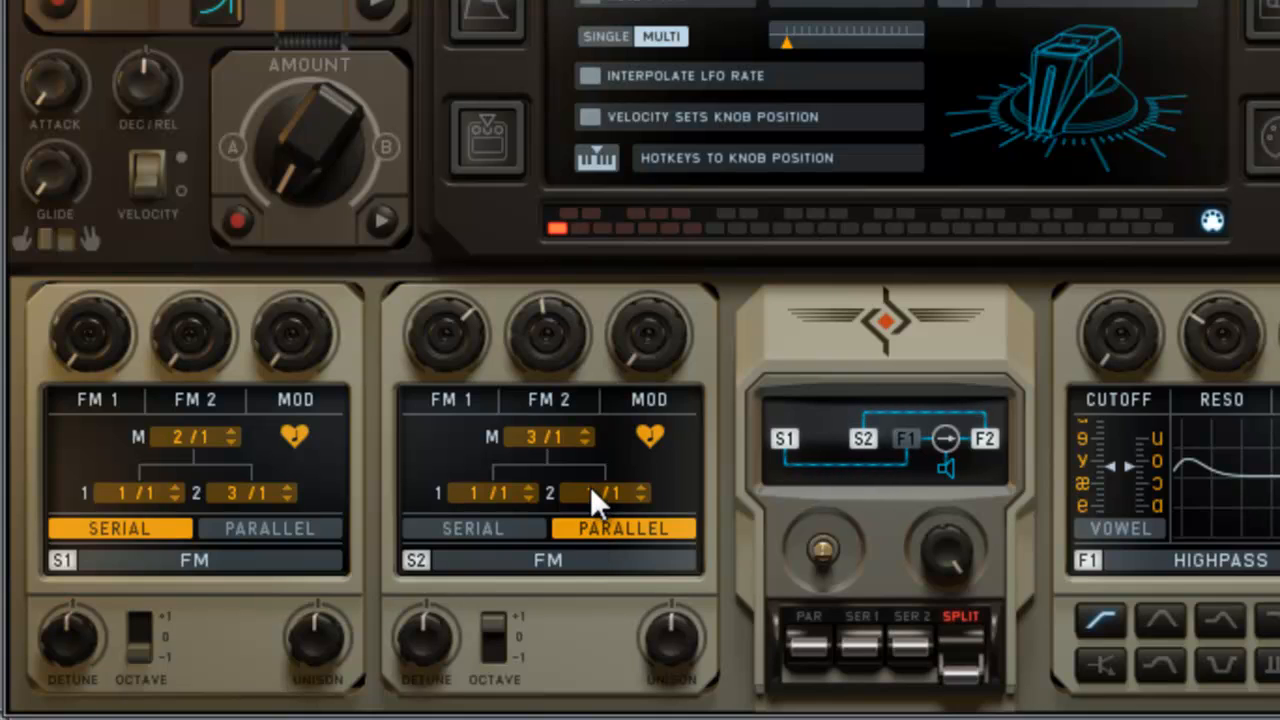
click(495, 630)
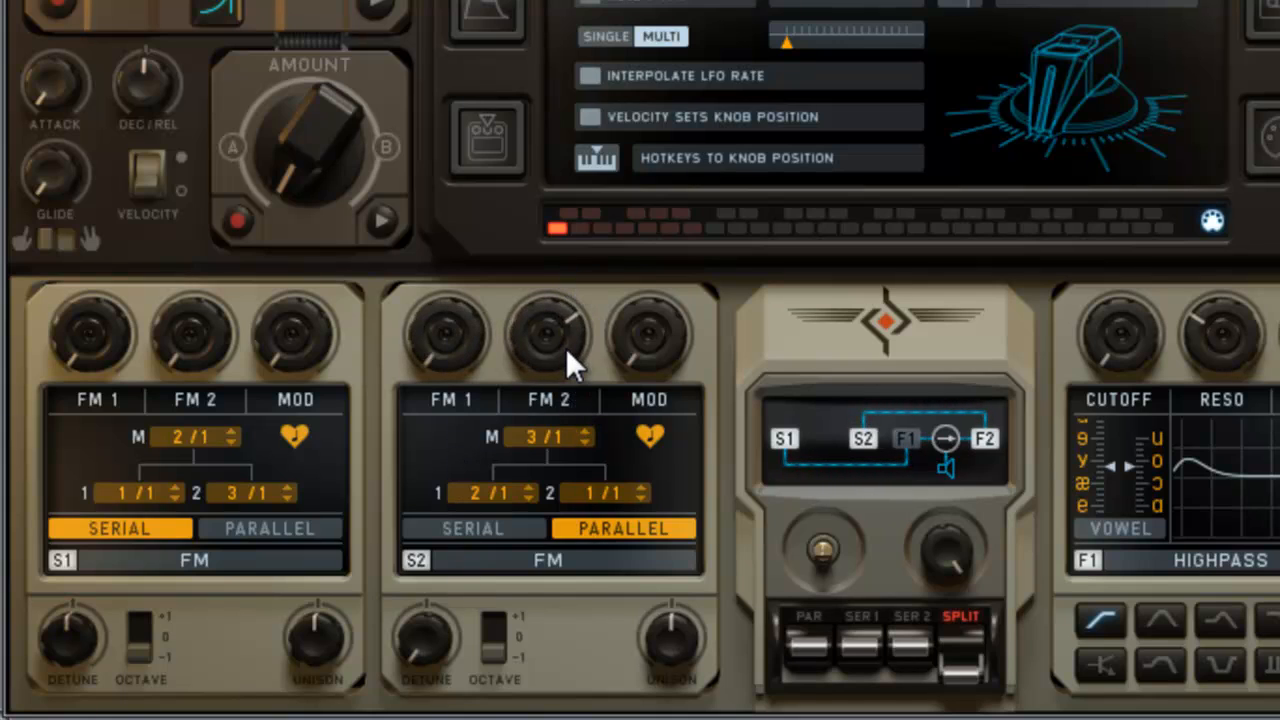
drag(565, 347, 622, 677)
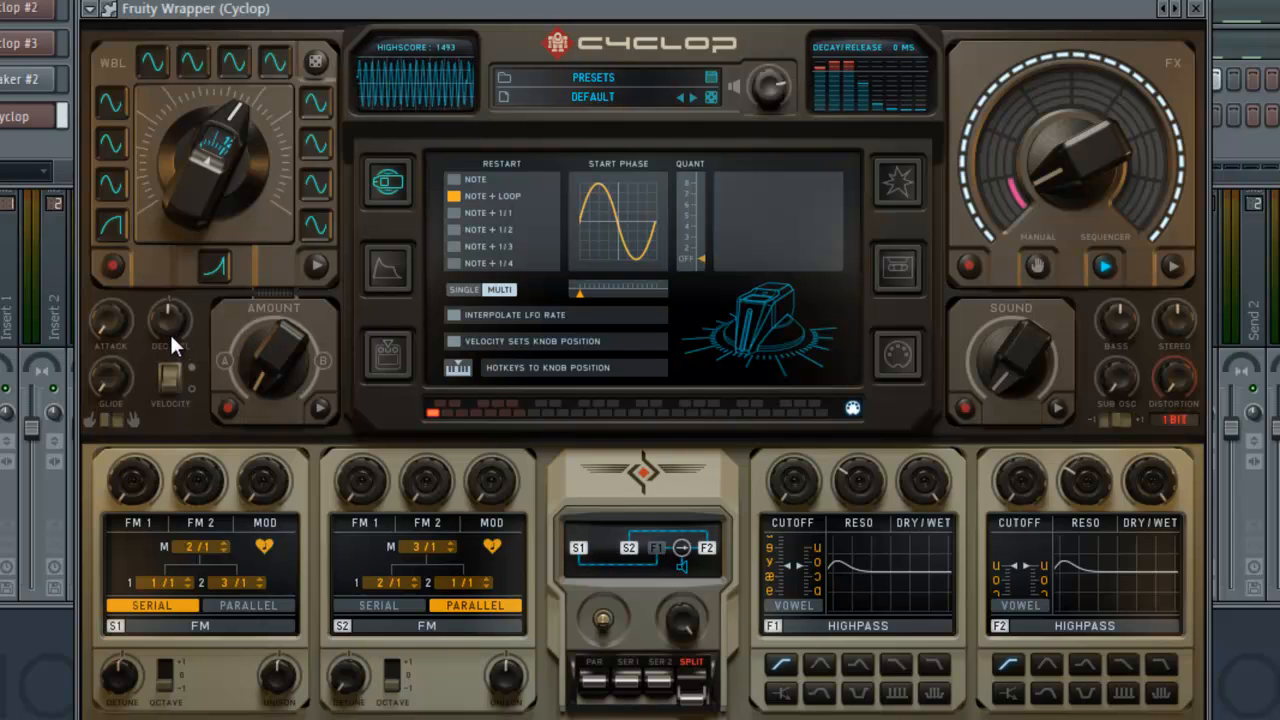
Step: In the wobble amount modulation routing, raise the FM 2 bars of Synth 1 and Synth 2 to the maximum
click(394, 341)
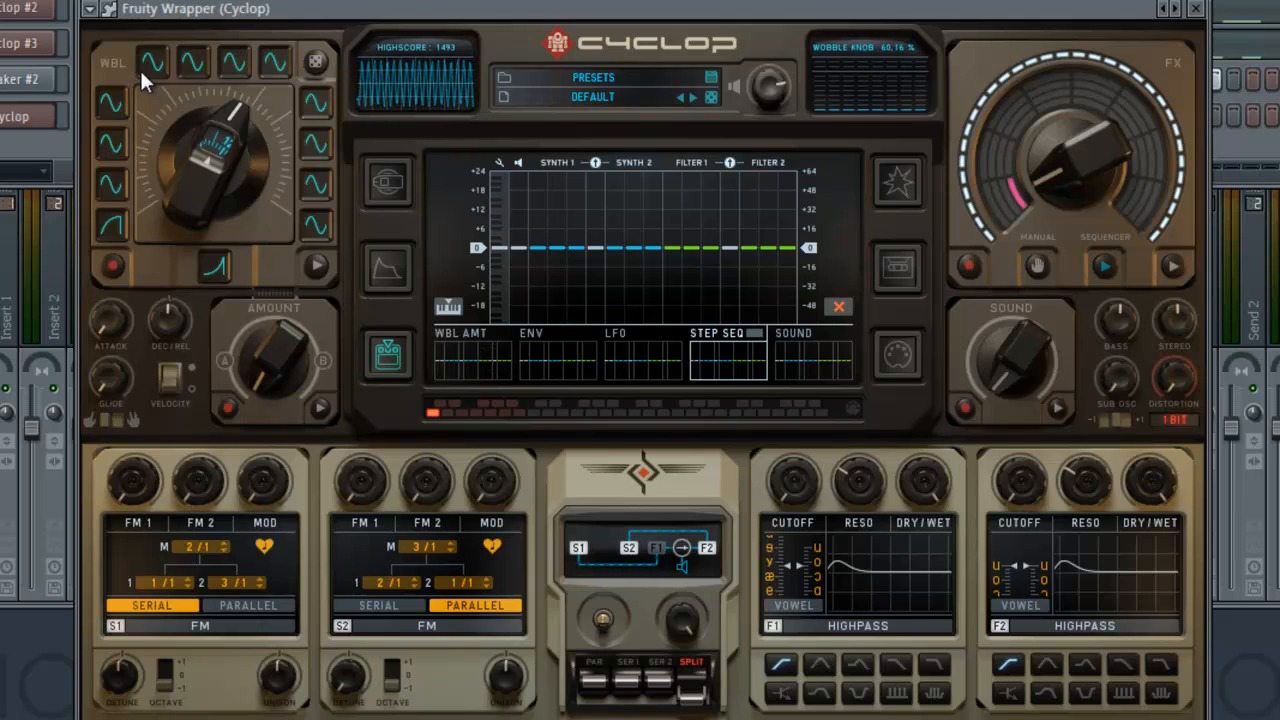
click(475, 345)
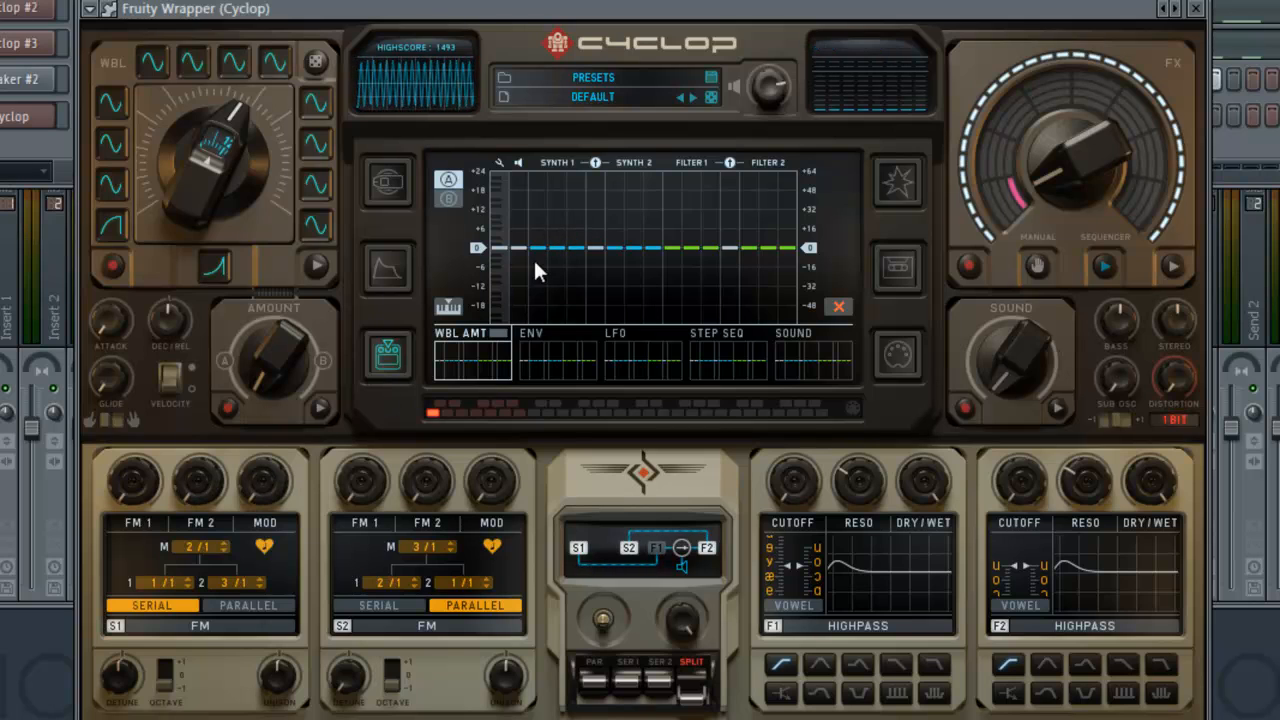
drag(557, 246, 563, 138)
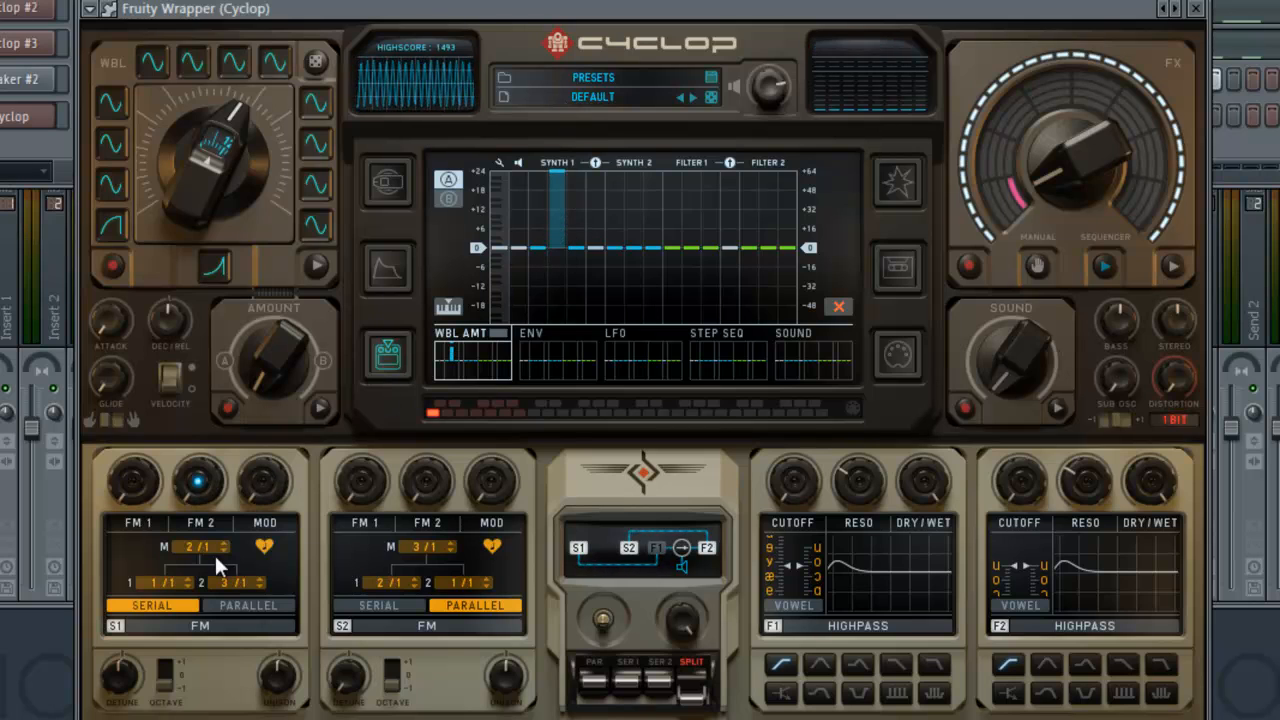
click(547, 255)
drag(540, 242, 540, 165)
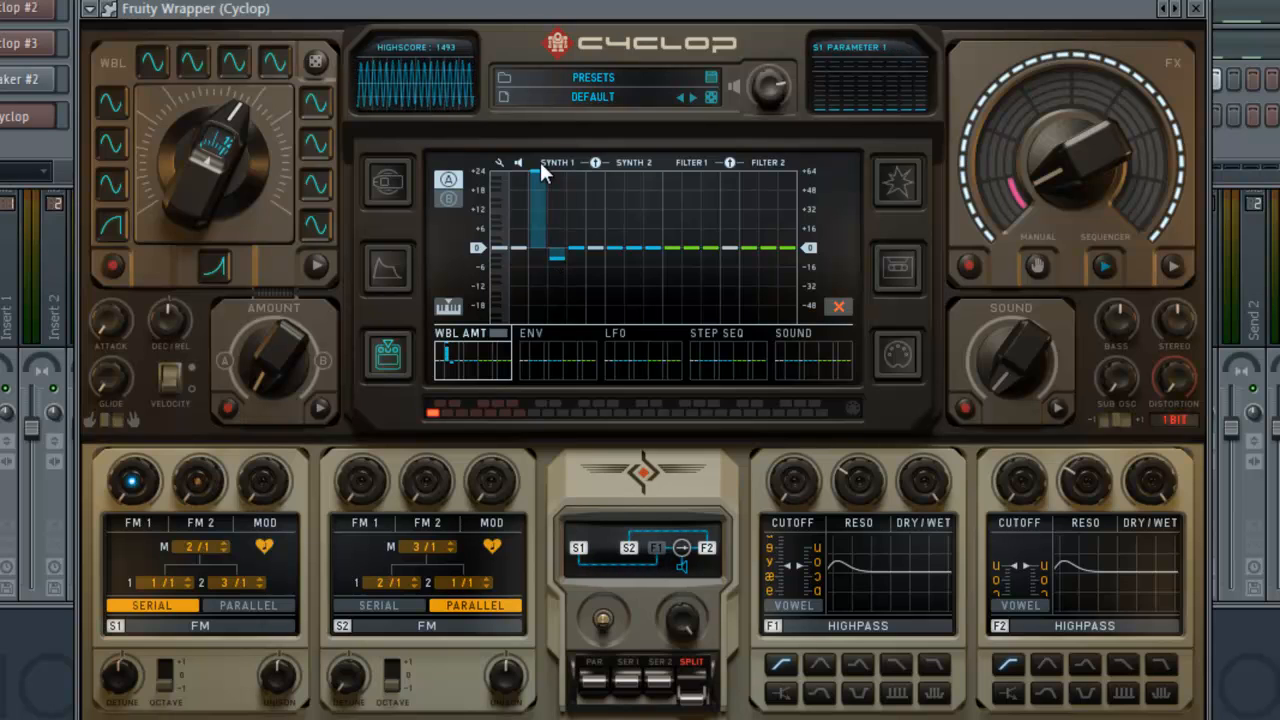
mouse_move(557, 240)
mouse_down()
mouse_move(556, 363)
mouse_move(560, 168)
mouse_move(538, 203)
mouse_move(539, 243)
mouse_up()
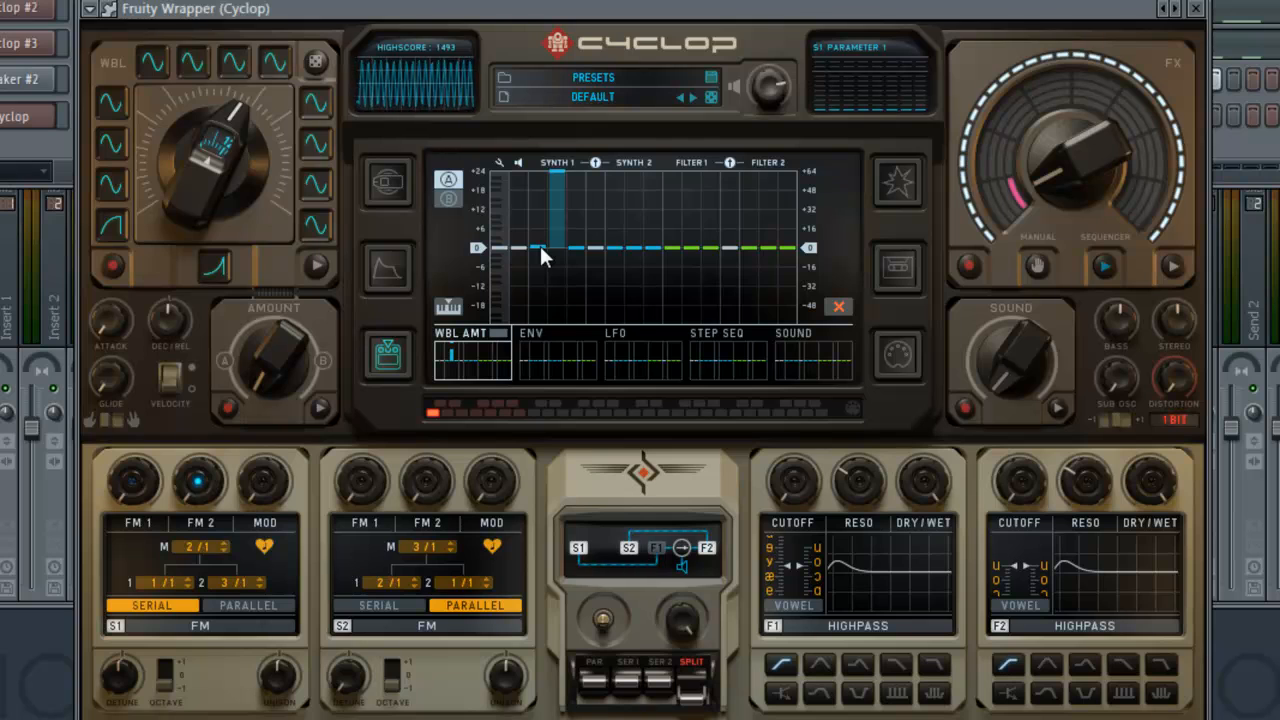
drag(637, 240, 630, 150)
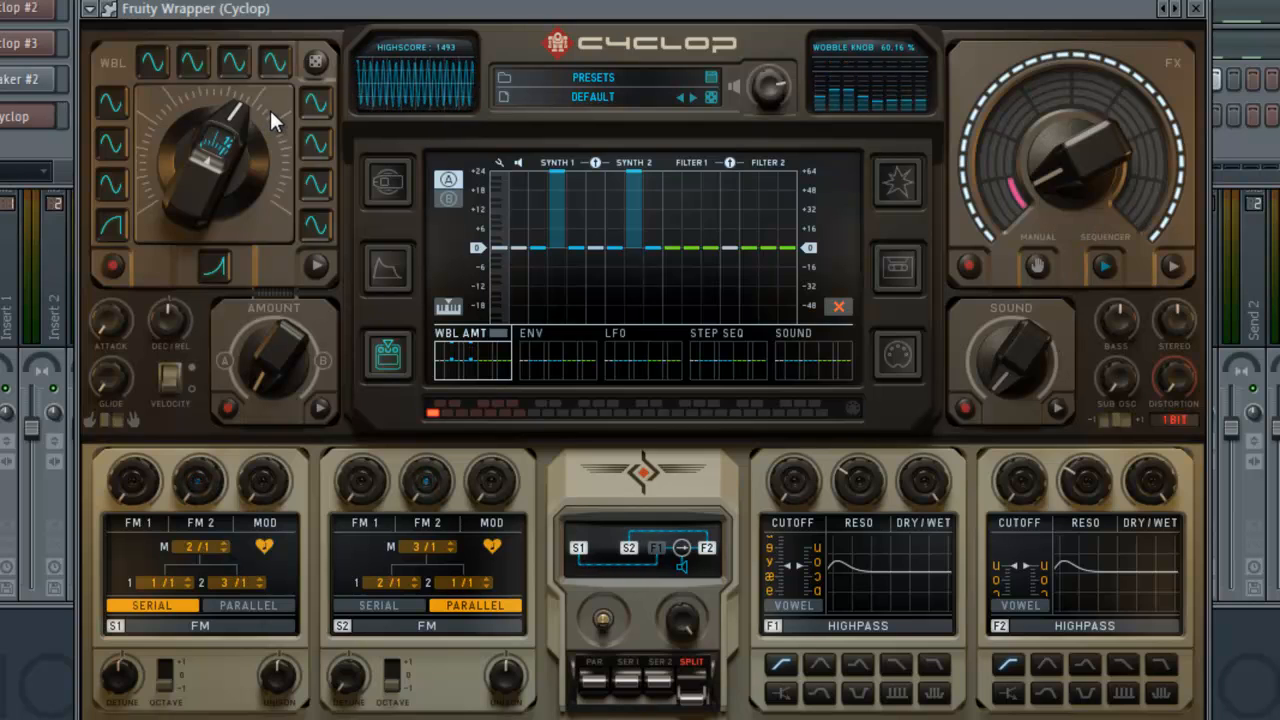
Step: Try the wobble knob at 26.16%, 89% and 52.50%, and change one wobble slot's waveform to a falling saw
drag(243, 148, 263, 248)
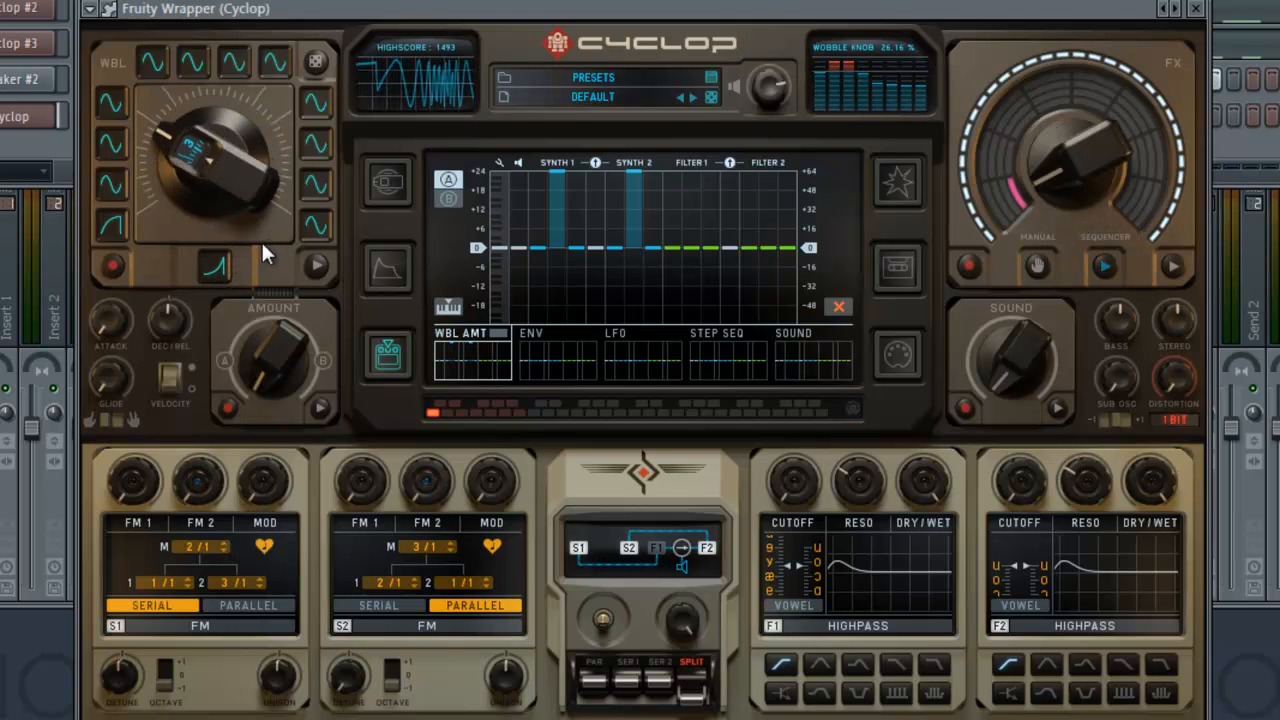
click(118, 186)
click(119, 196)
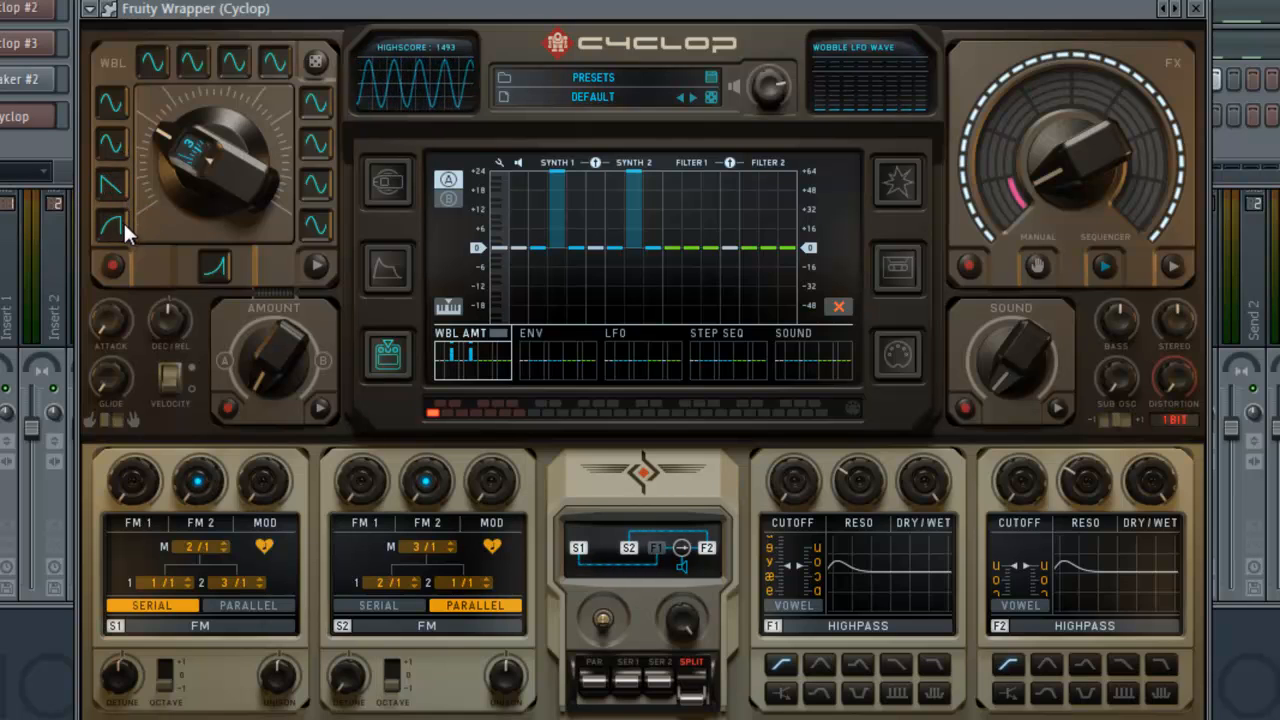
drag(175, 195, 280, 23)
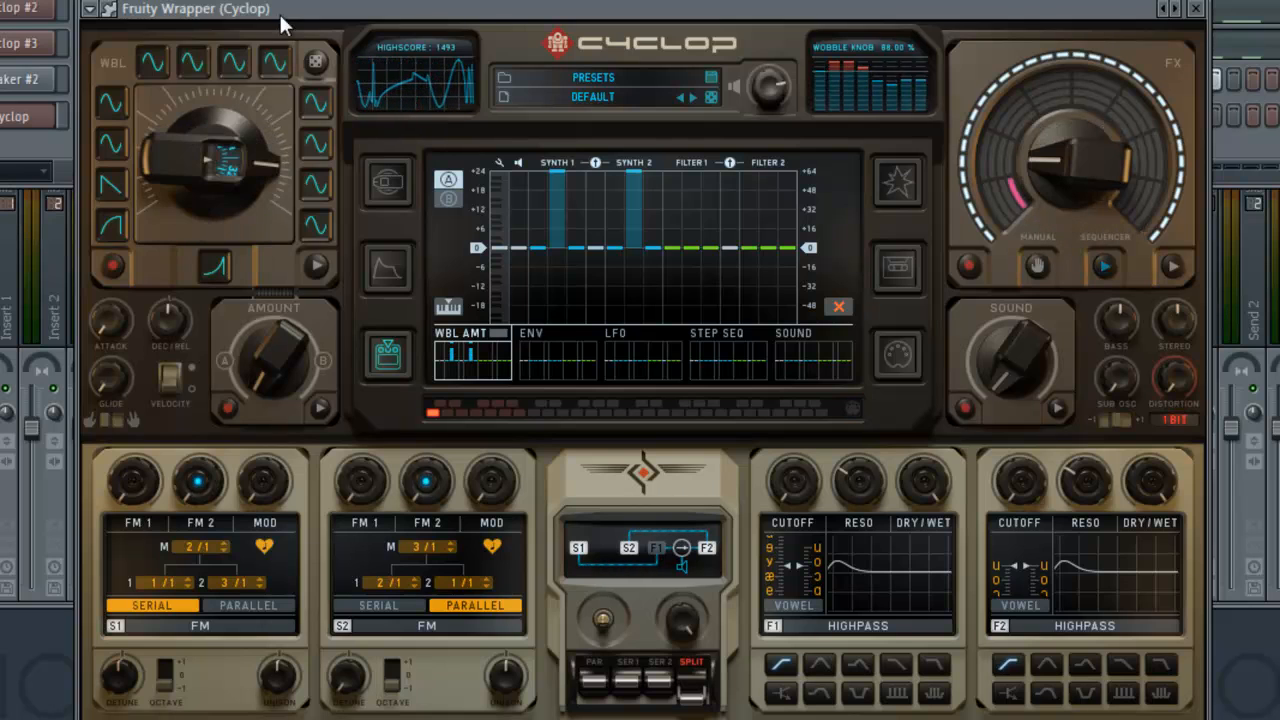
drag(224, 150, 222, 252)
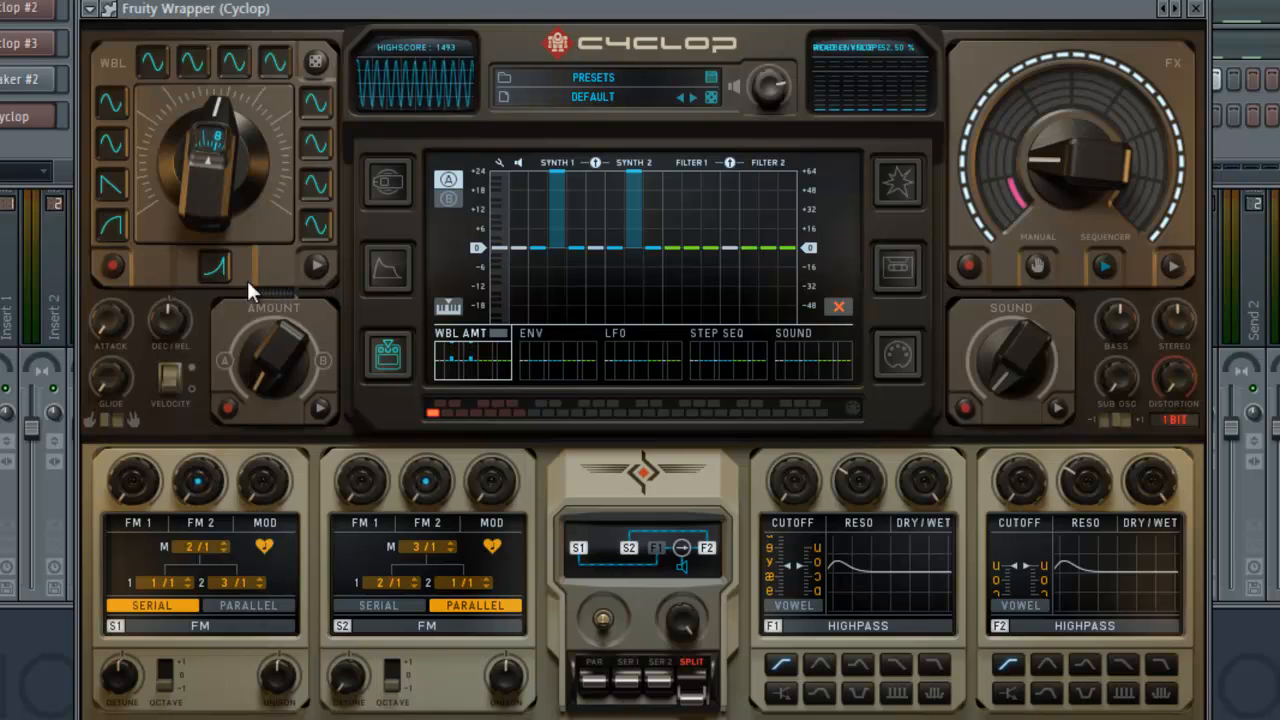
Step: Change all wobble LFO waveforms at once to the falling decay curve and turn the wobble knob down to a slower rate
click(208, 272)
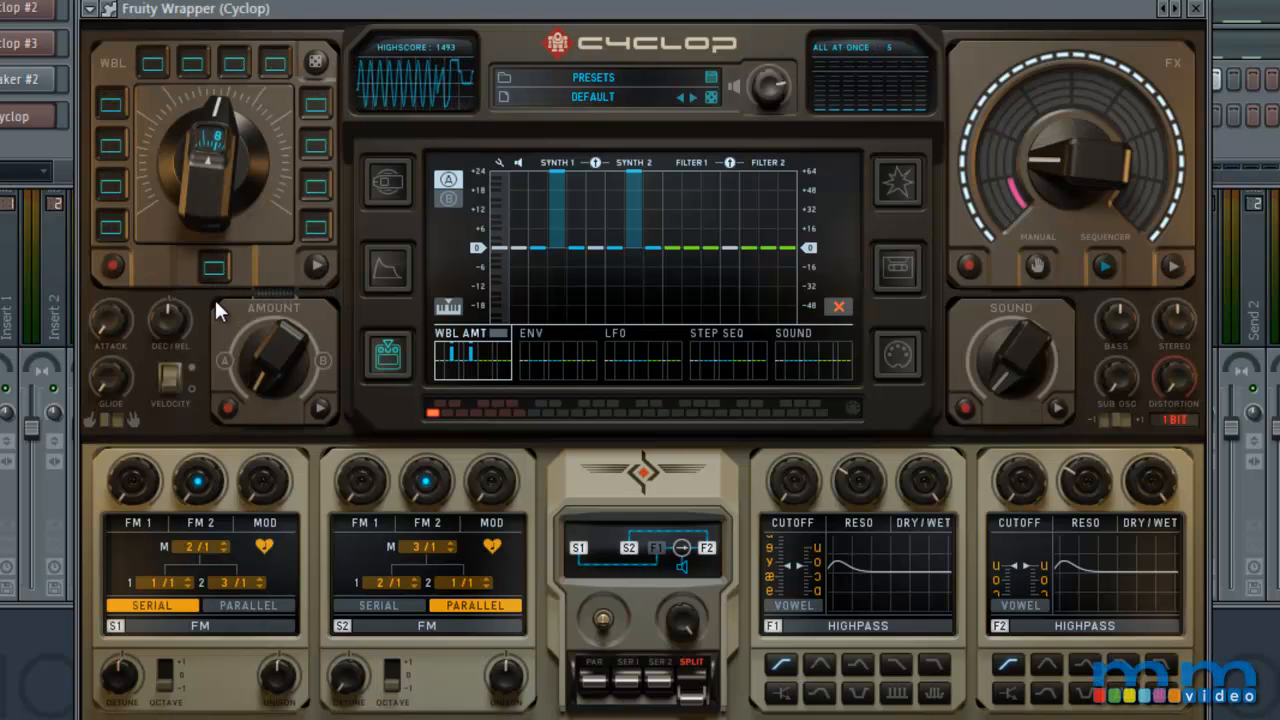
click(218, 268)
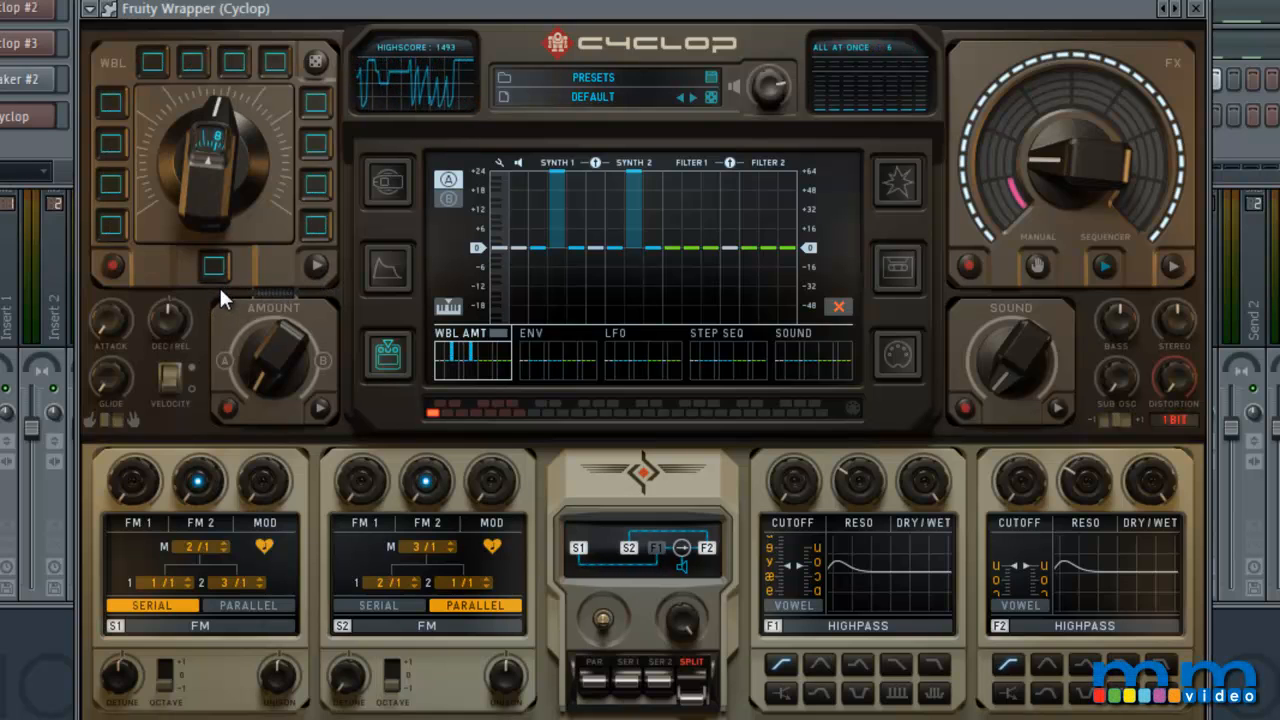
drag(219, 266, 228, 237)
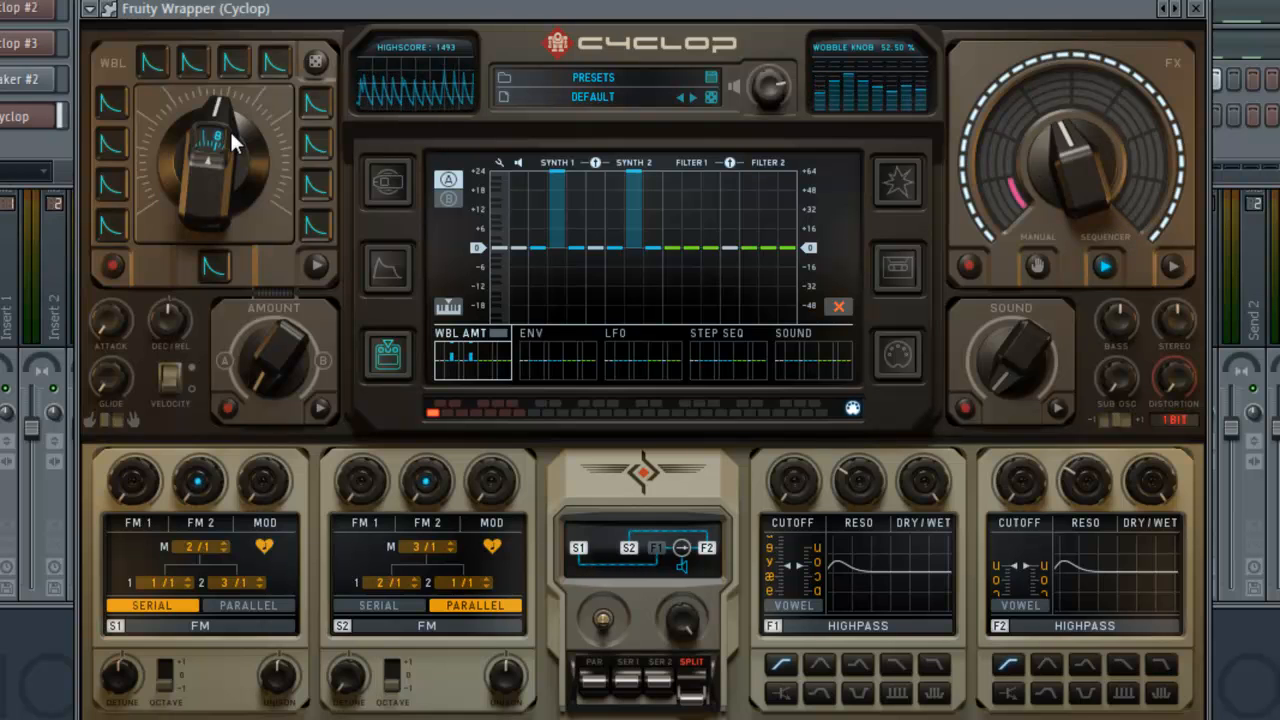
drag(231, 133, 293, 261)
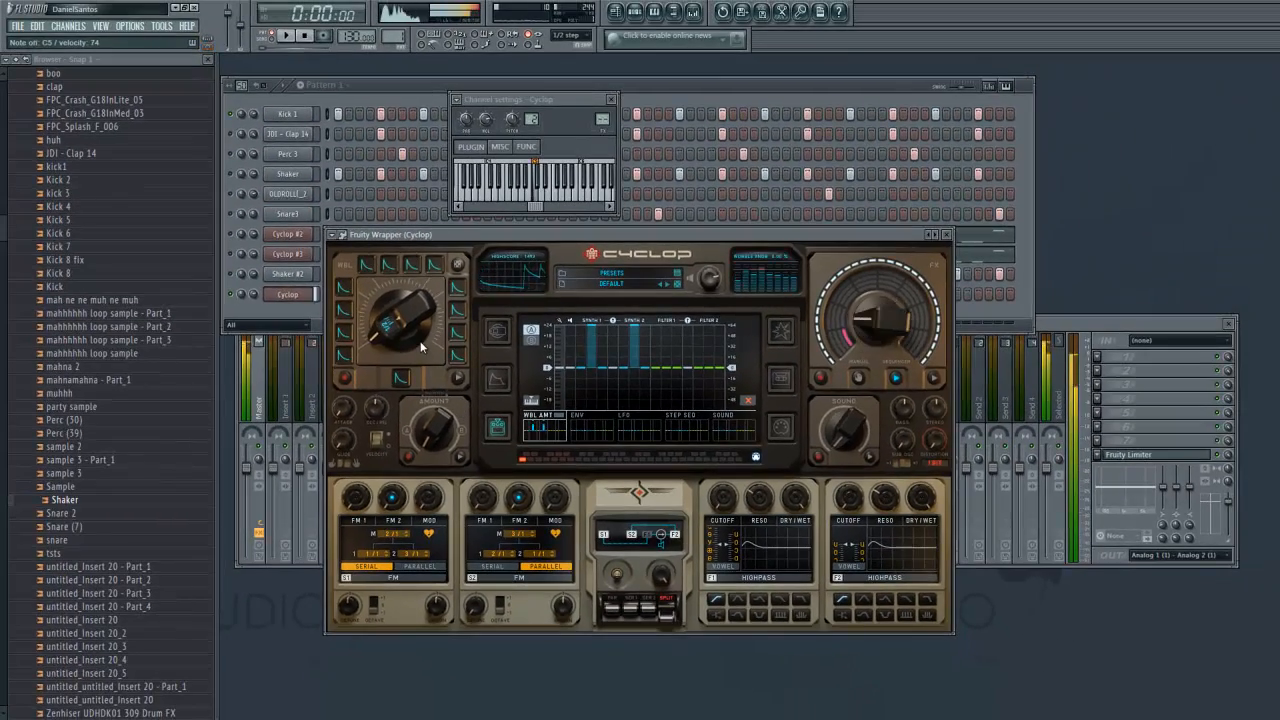
Step: Turn the wobble knob up to a faster rate and play Pattern 1
drag(404, 328, 419, 268)
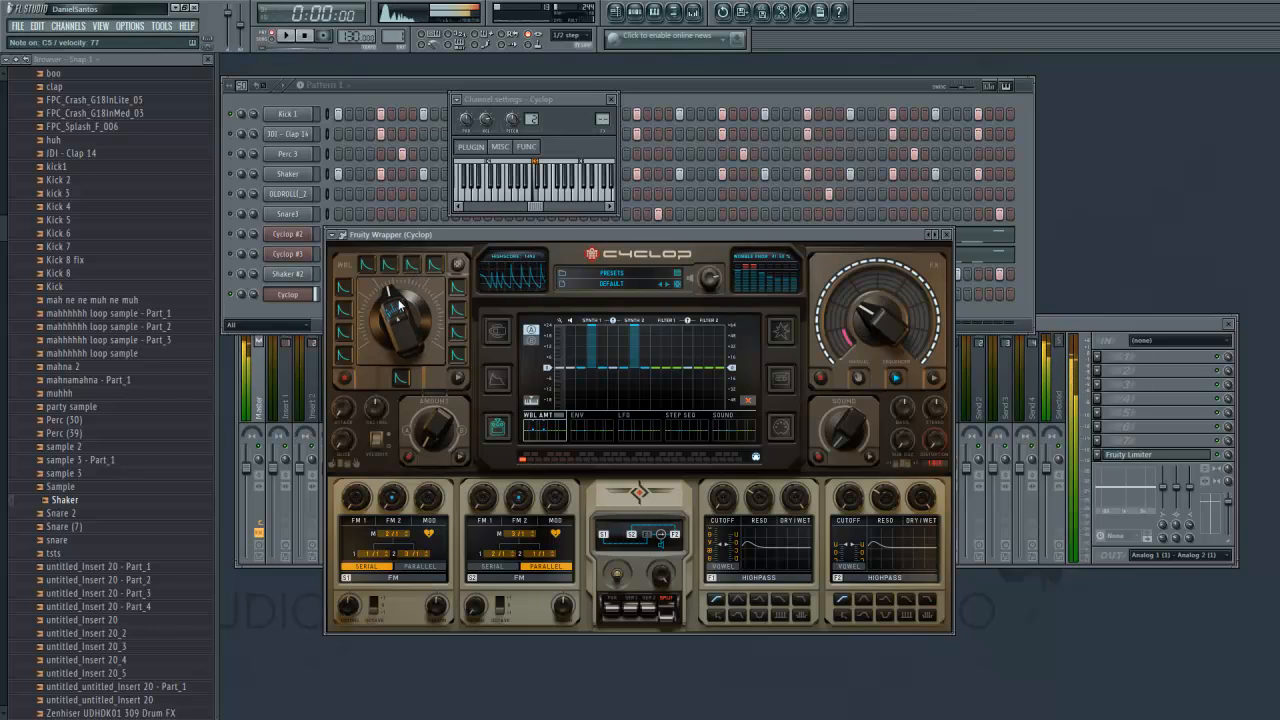
click(375, 90)
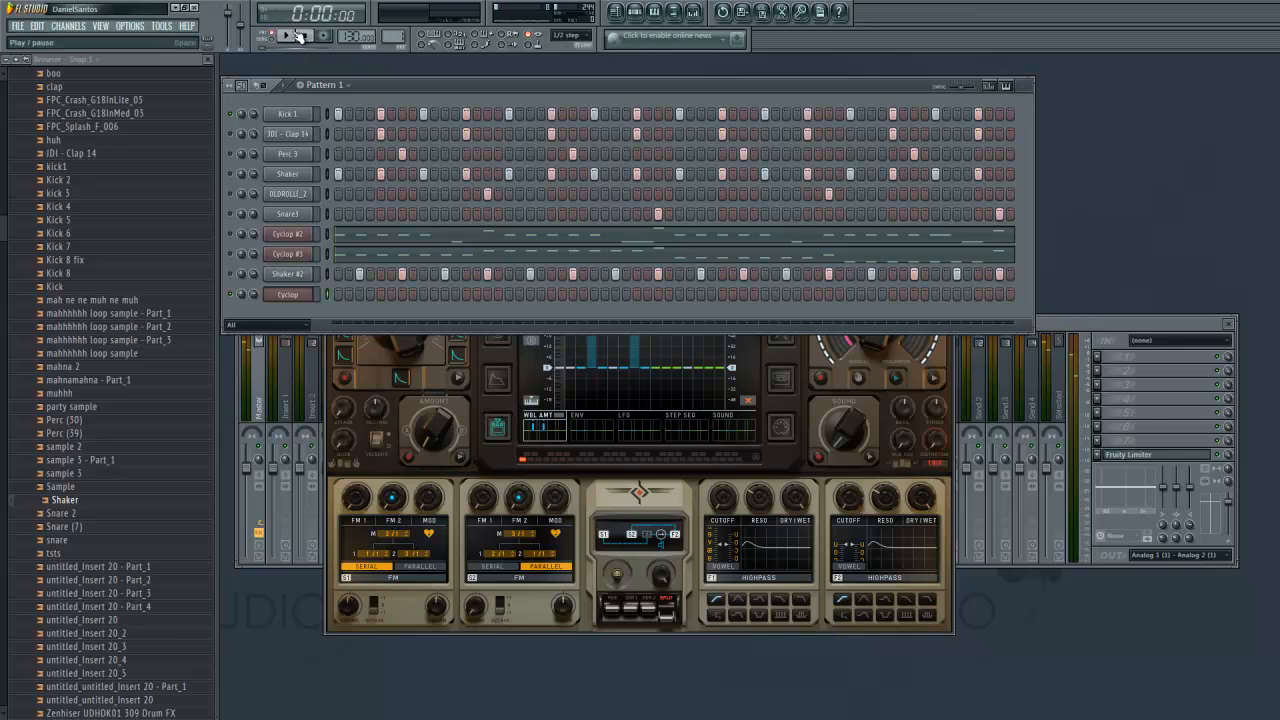
click(286, 36)
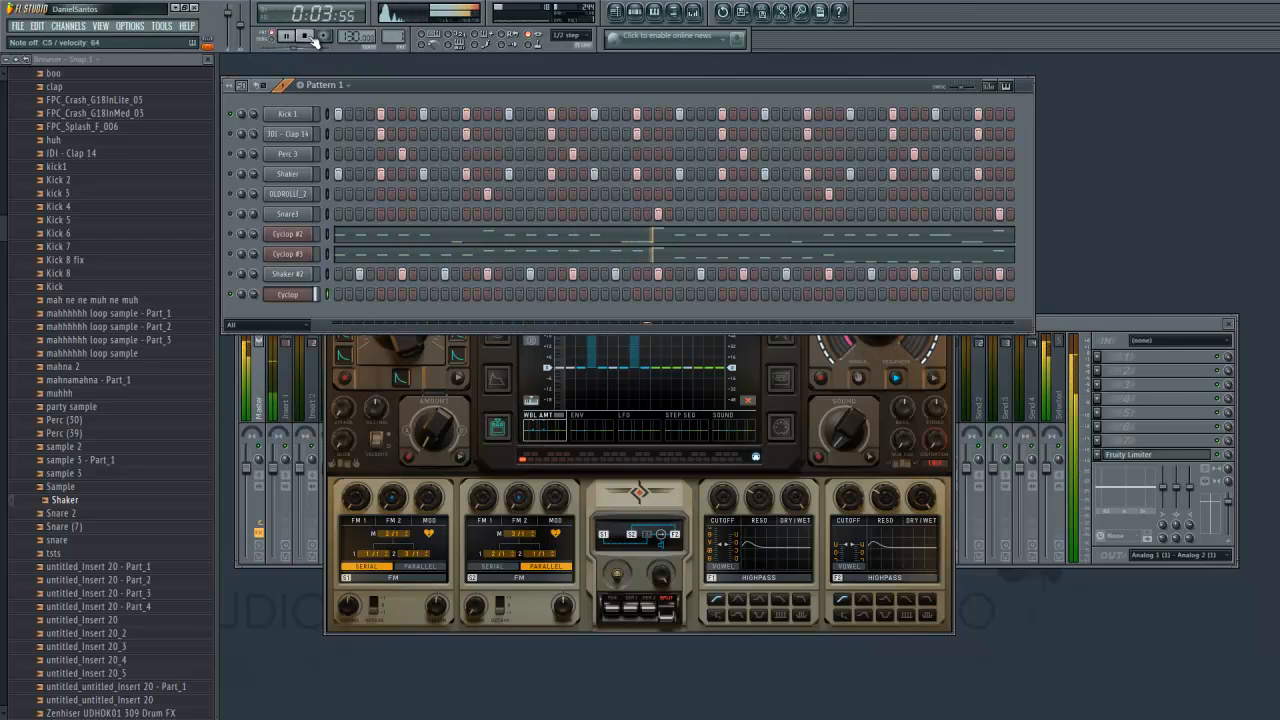
key(space)
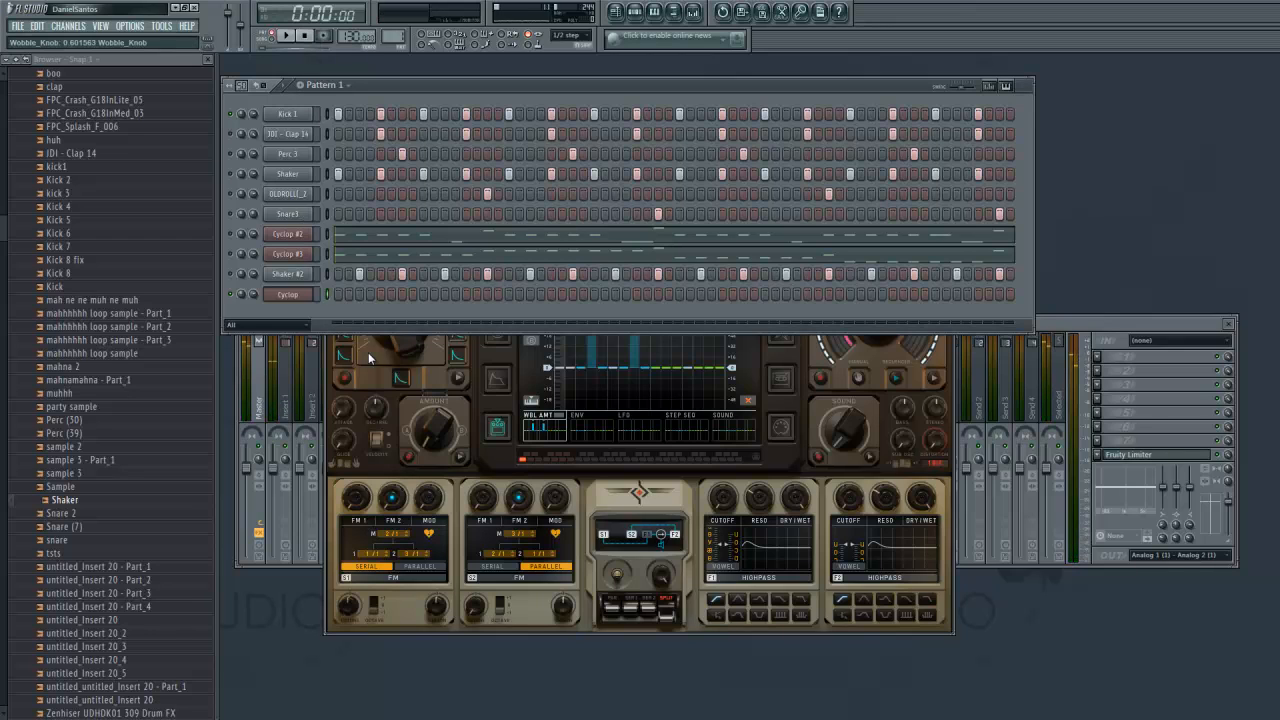
Step: Open the last Cyclop channel's piano roll and place half-step C5 notes at steps 1, 3, 5 and 7
right_click(300, 294)
click(333, 300)
key(z)
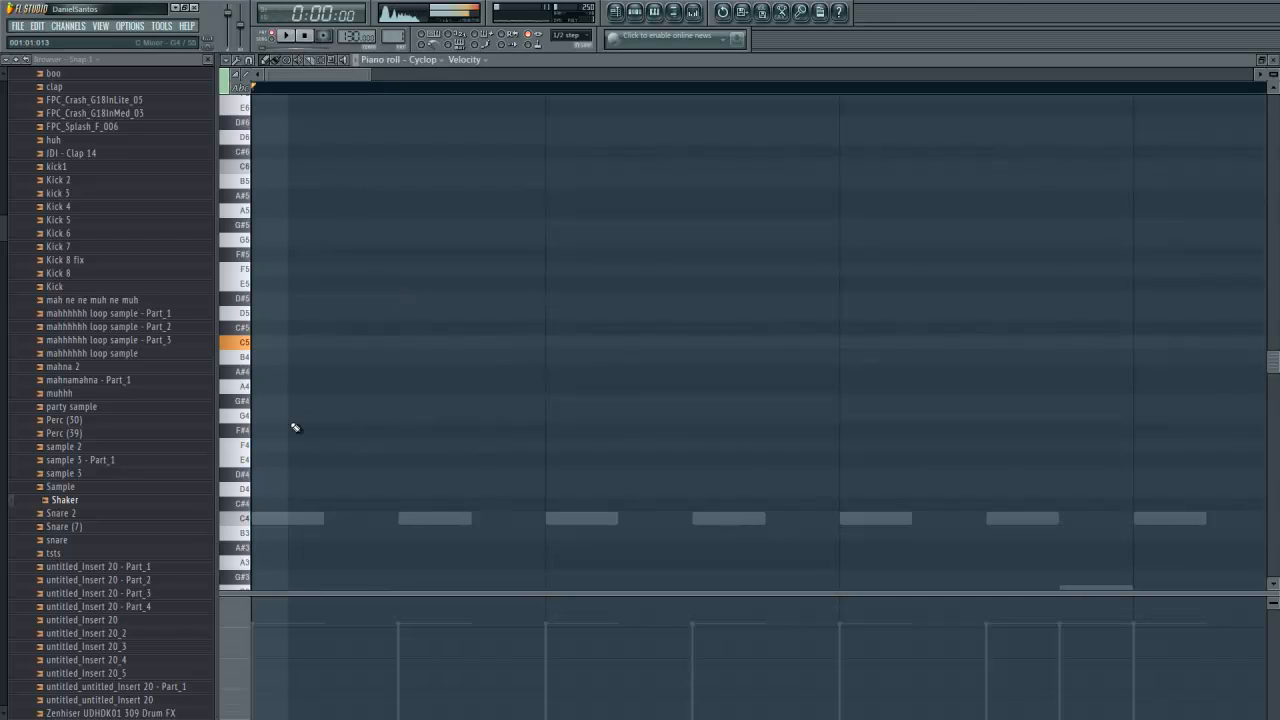
click(267, 345)
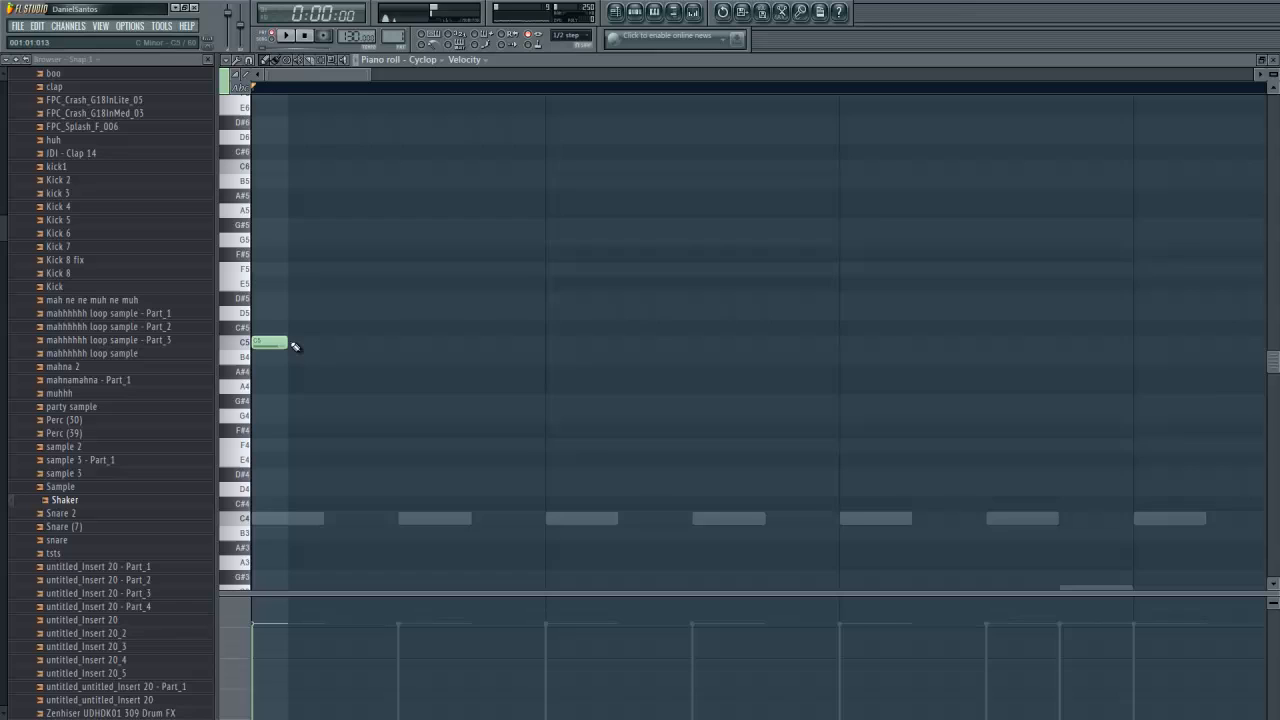
click(377, 343)
right_click(375, 343)
click(417, 343)
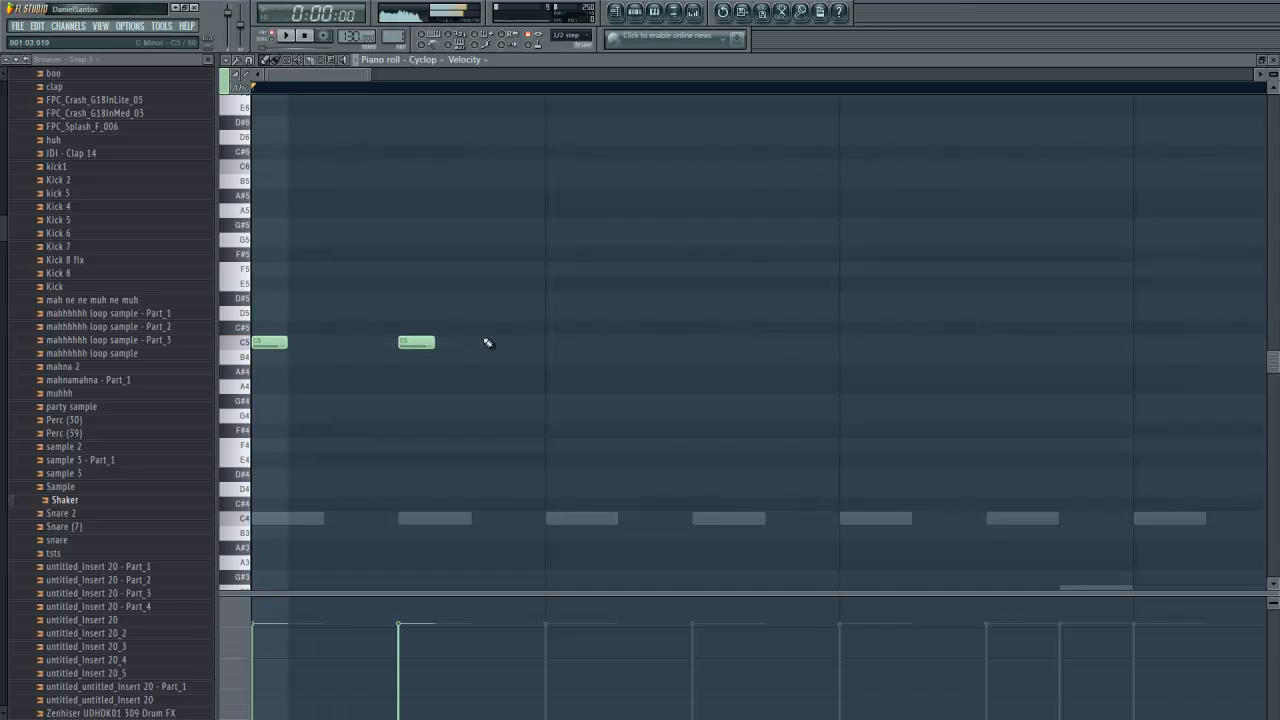
click(548, 340)
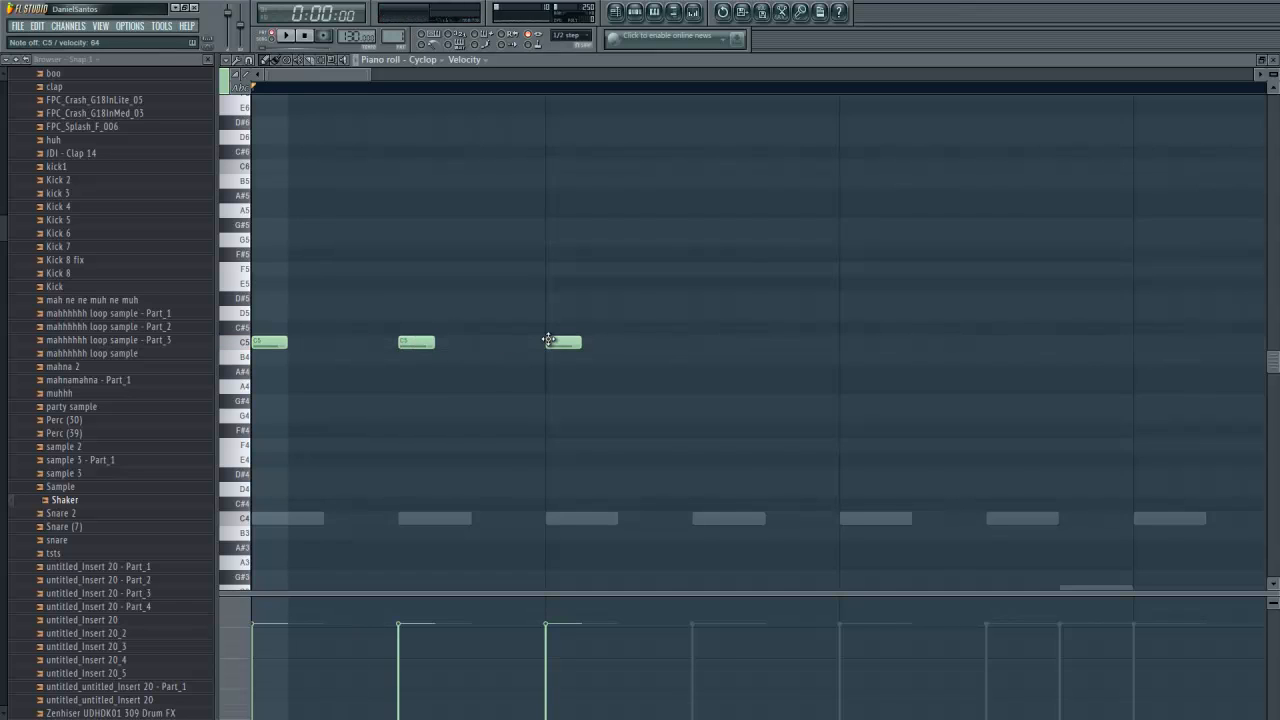
key(space)
key(space)
drag(370, 75, 688, 104)
click(362, 343)
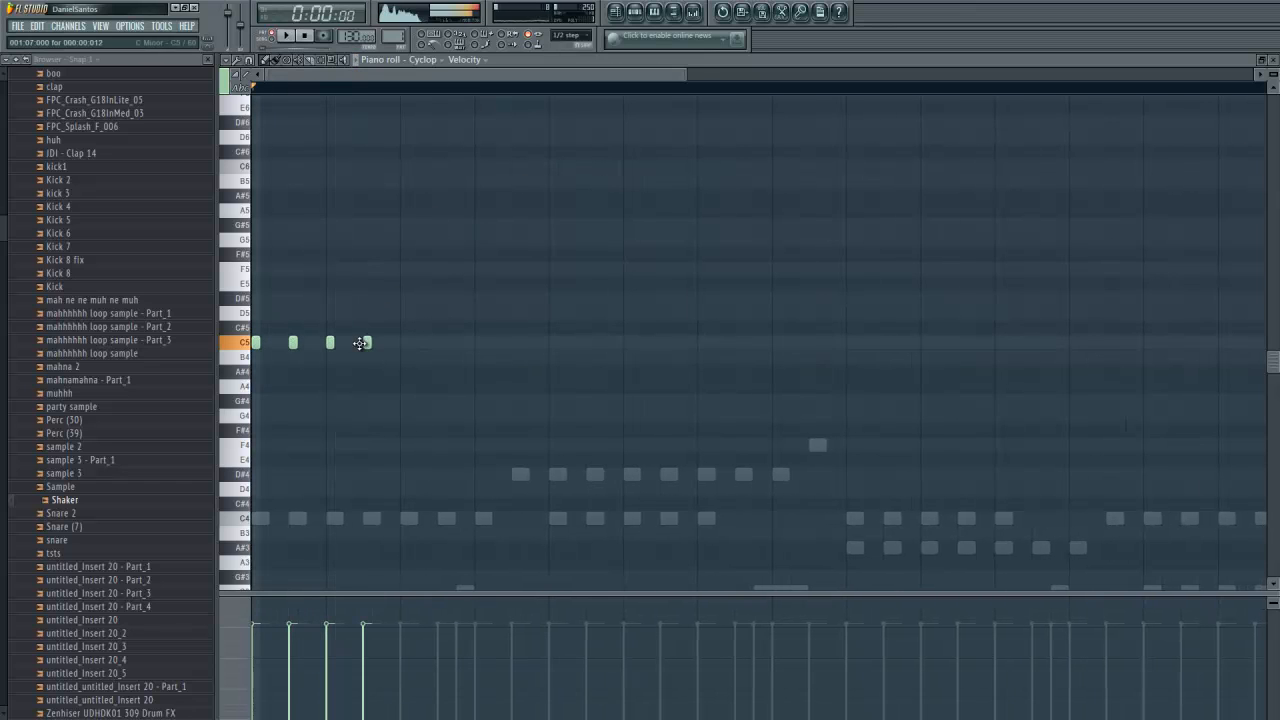
Step: Try duplicating the four short C5 notes twice and playing them, and delete the copies
drag(263, 358, 258, 357)
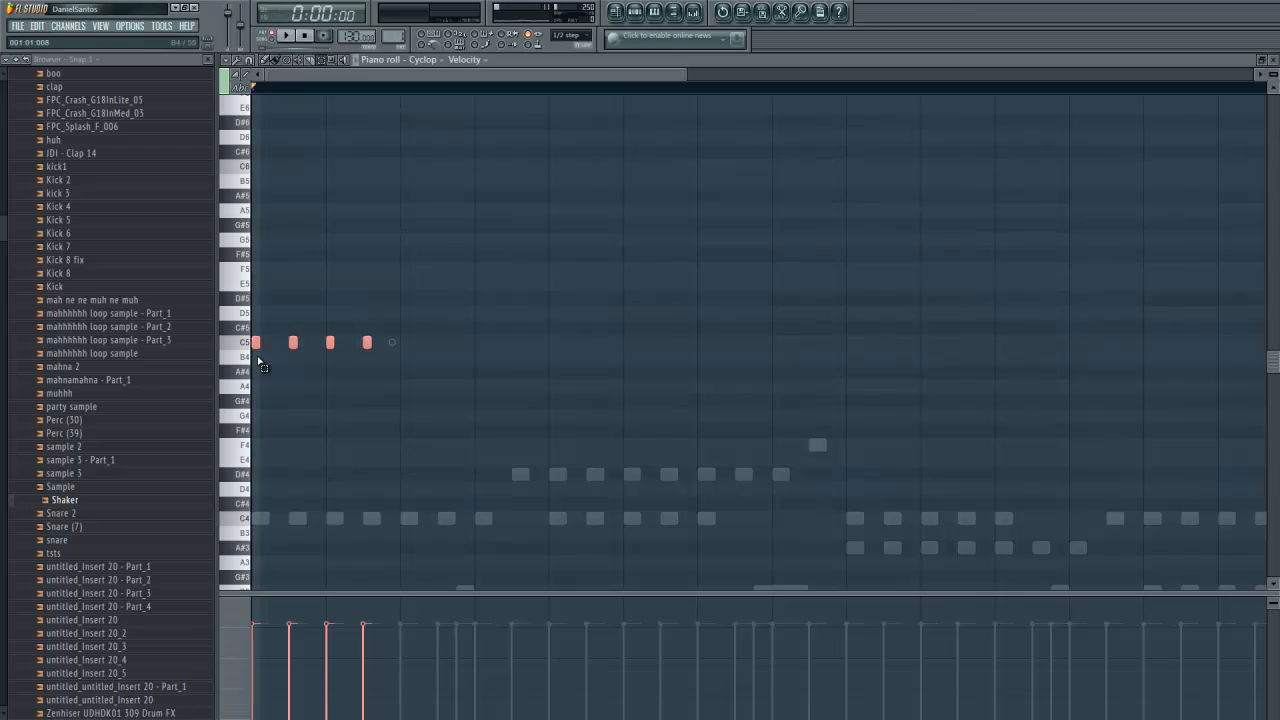
key(ctrl+b)
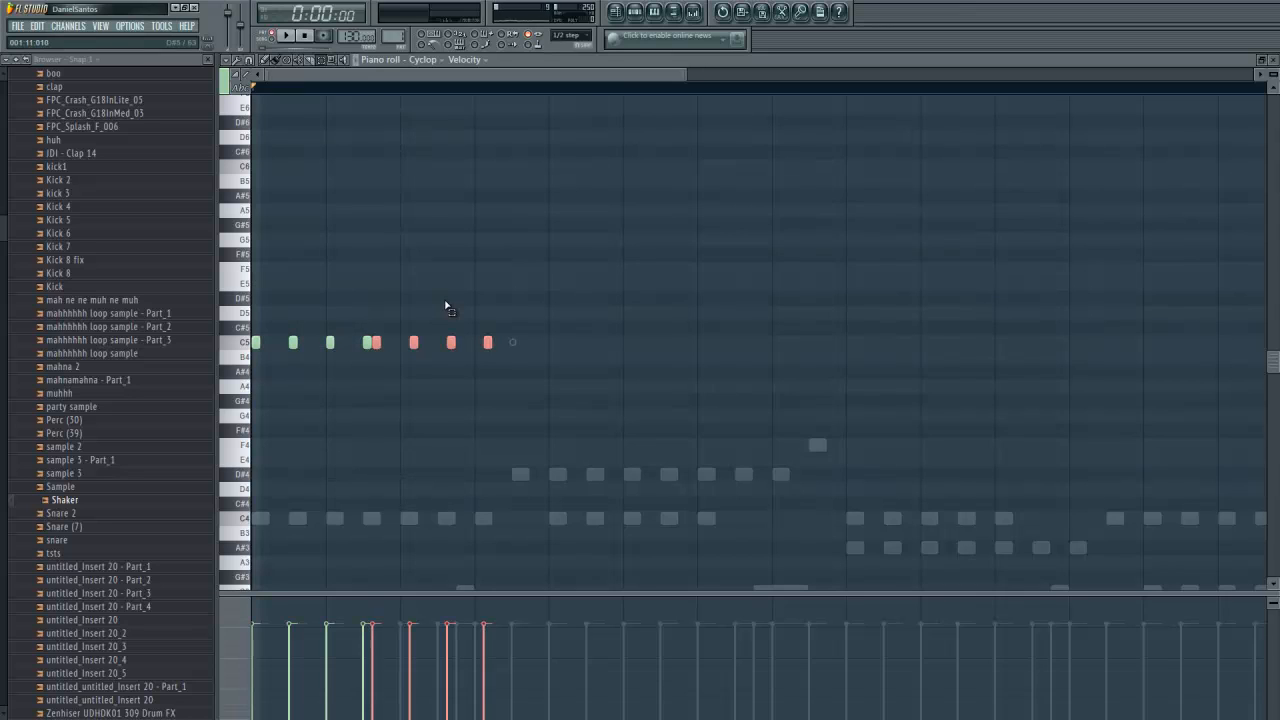
key(ctrl+b)
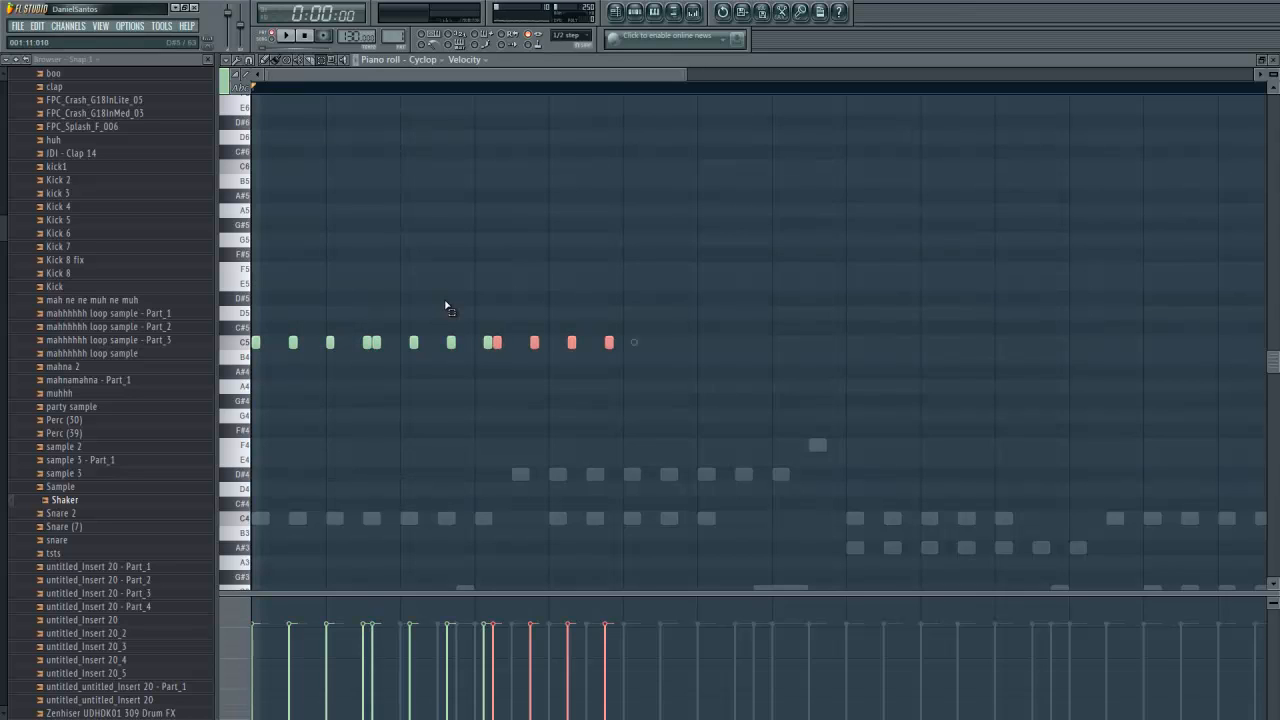
key(space)
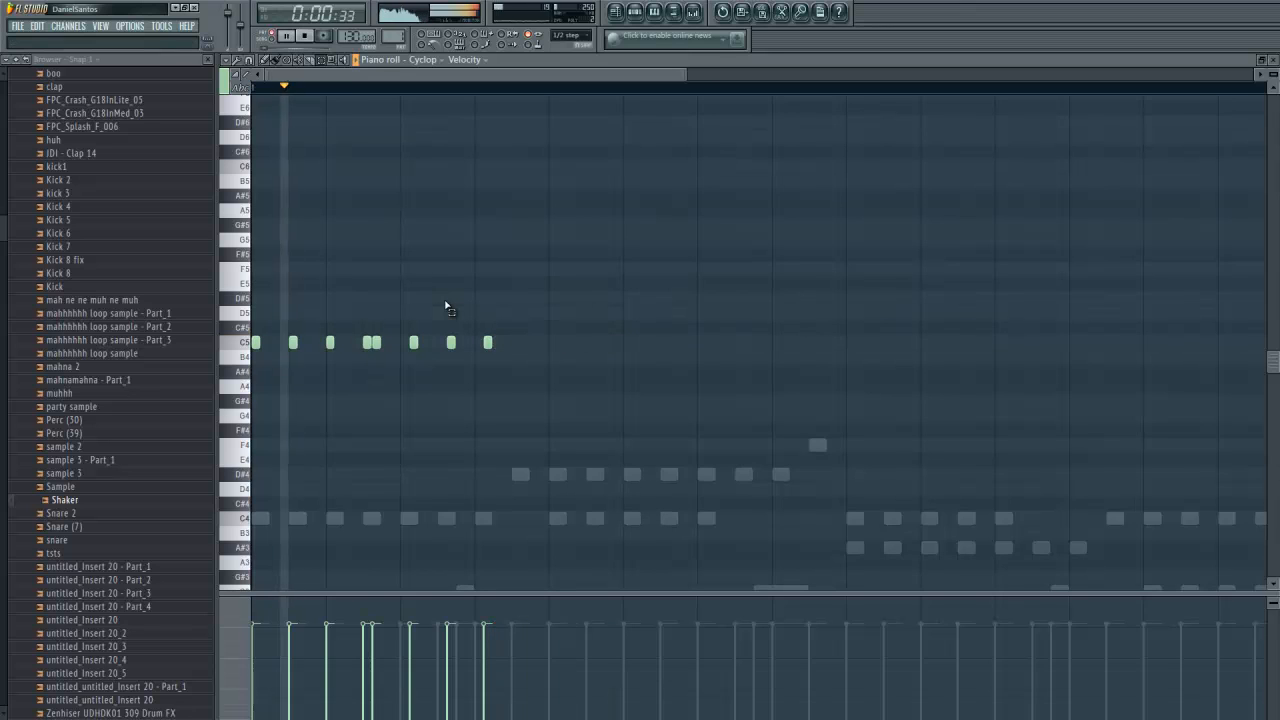
key(Delete)
key(space)
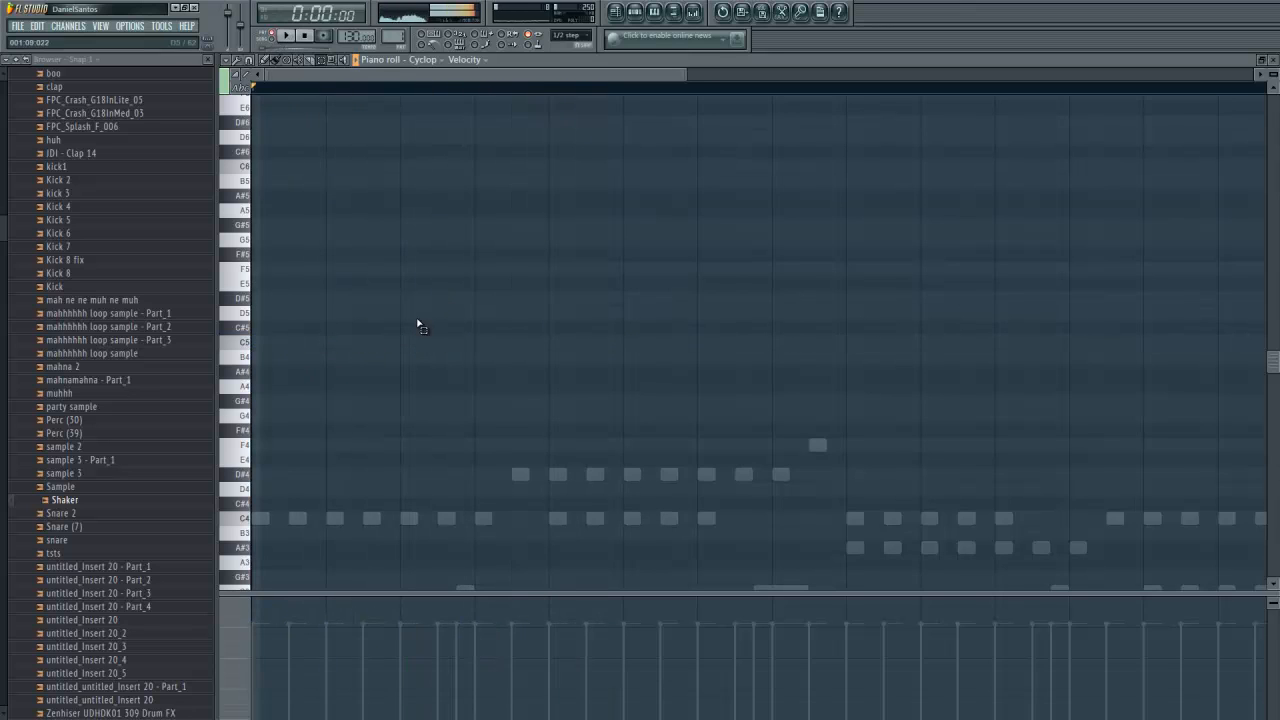
key(ctrl+z)
drag(524, 322, 376, 380)
key(Delete)
Step: Lengthen the four C5 notes to one step each, duplicate them twice end to end and play the result
drag(394, 333, 244, 374)
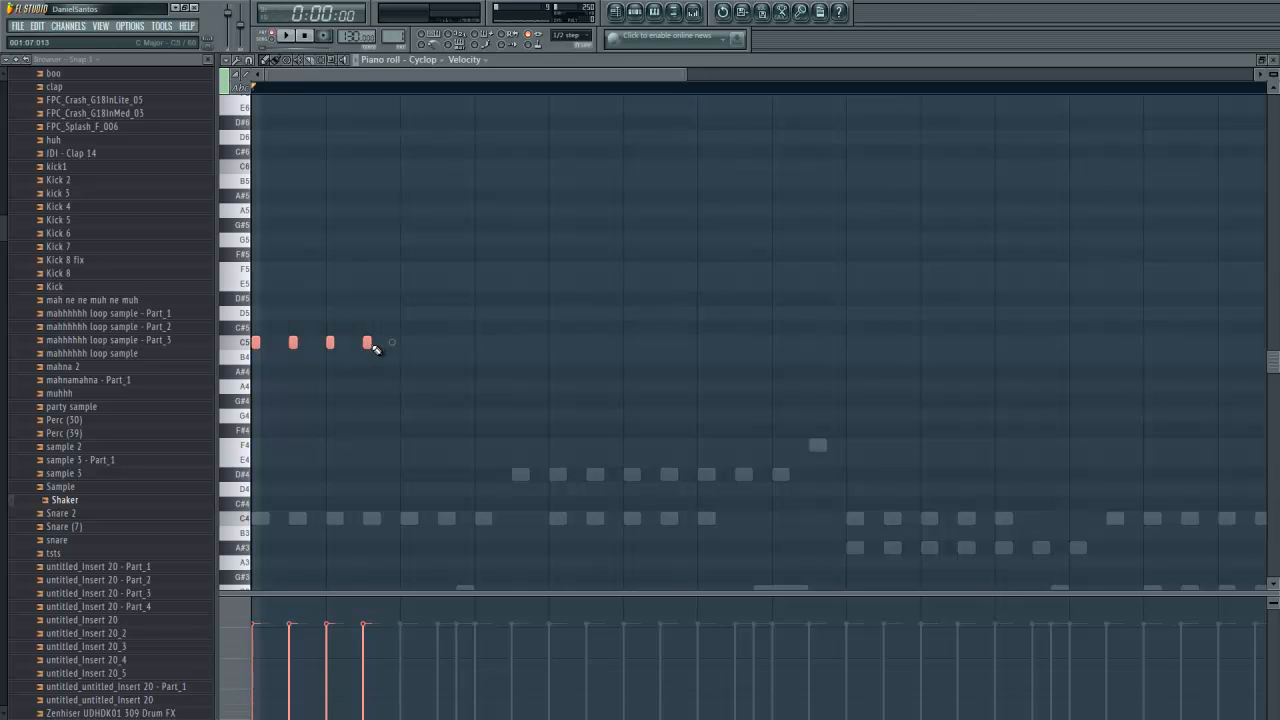
ctrl+click(423, 322)
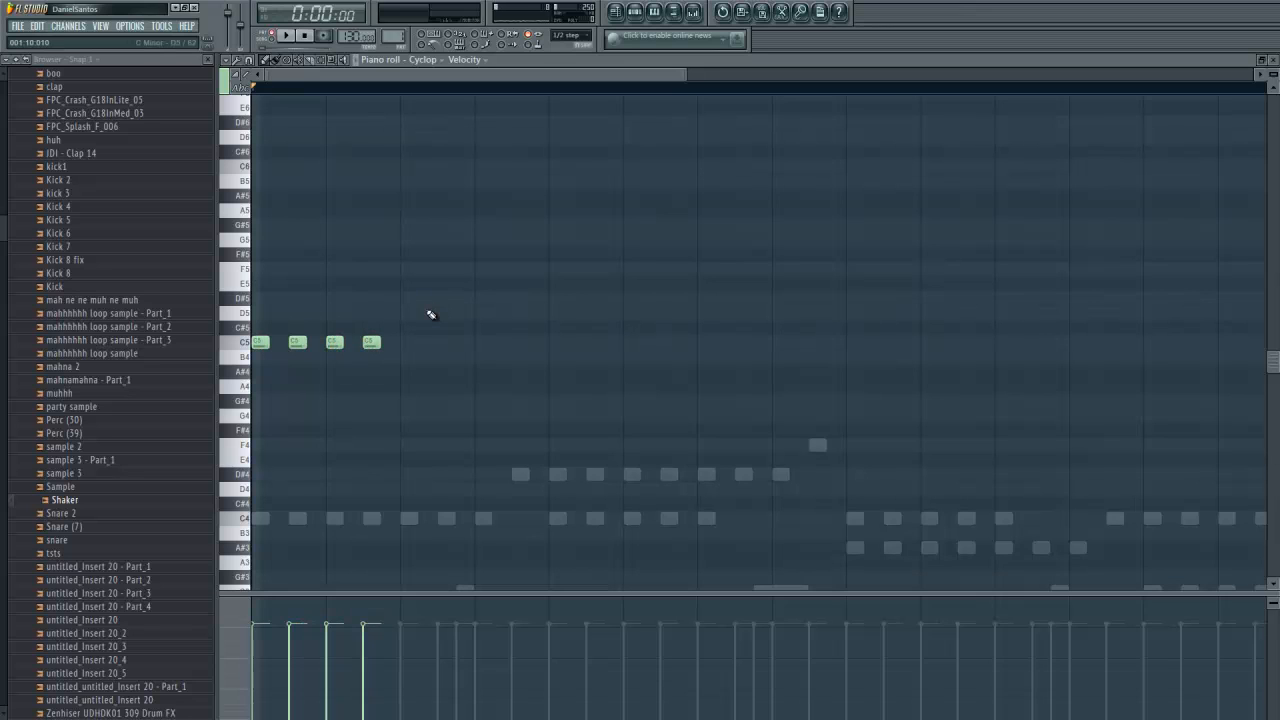
key(ctrl+b)
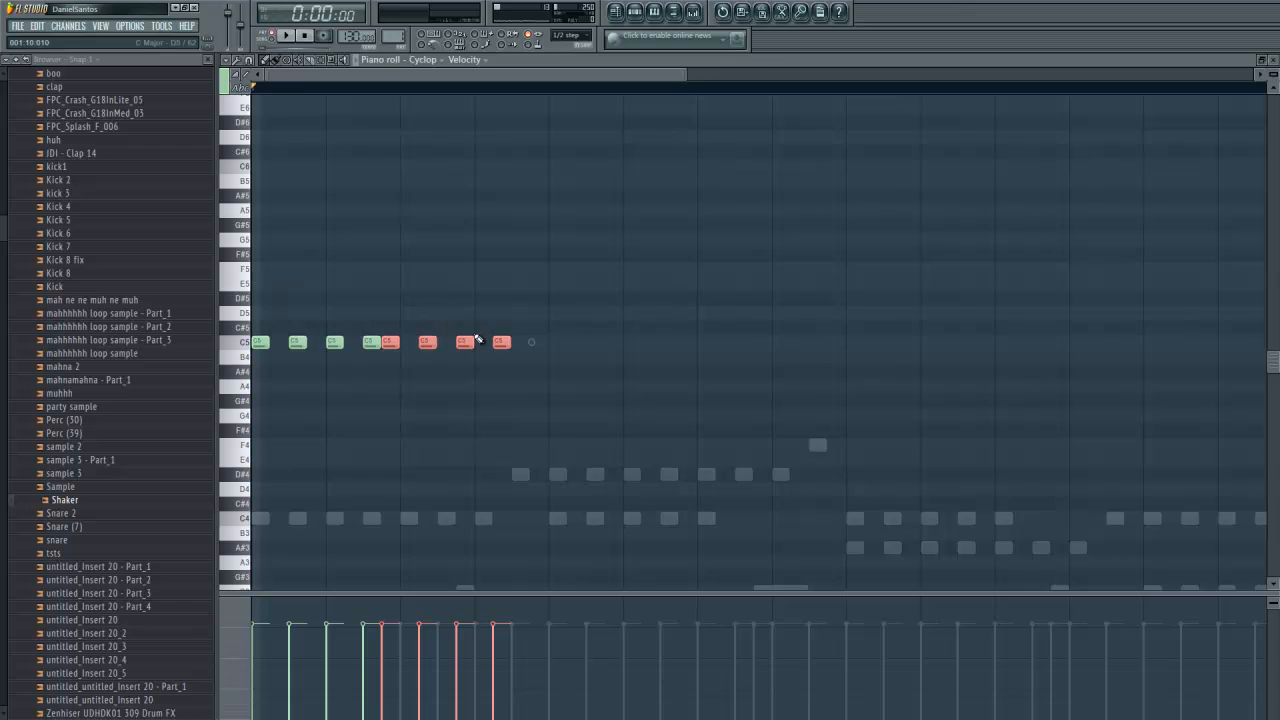
key(ctrl+b)
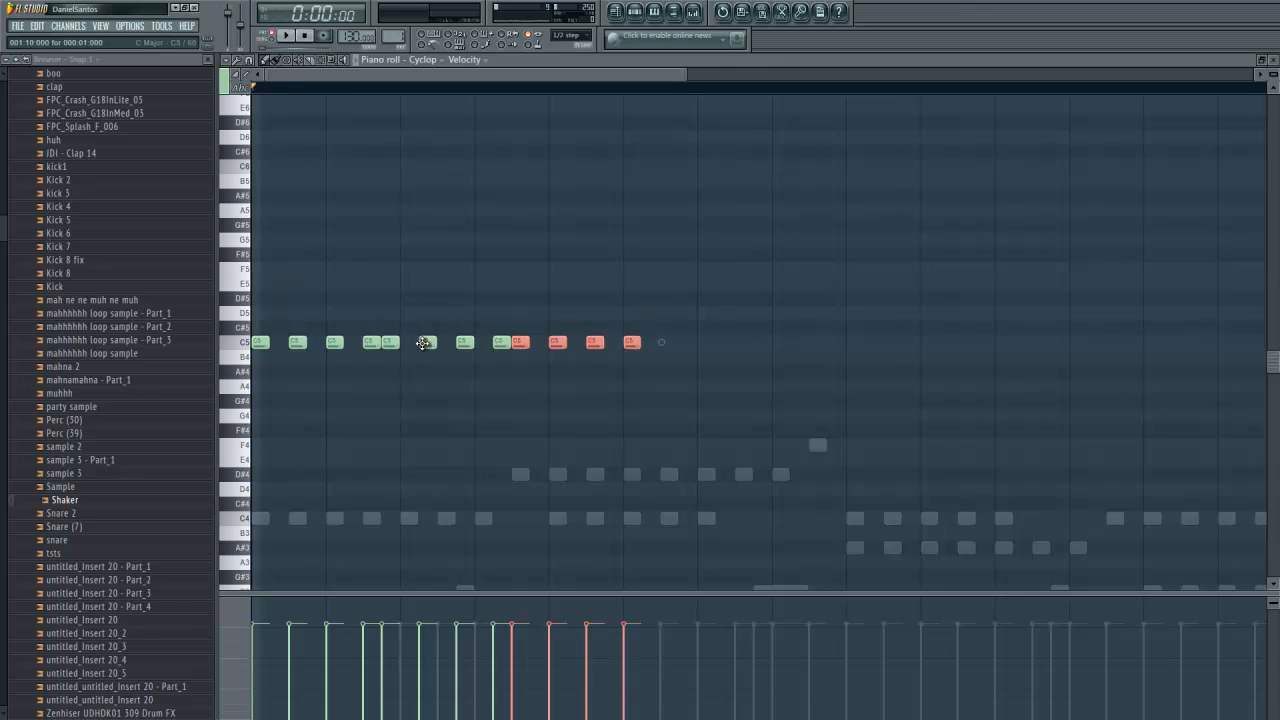
key(space)
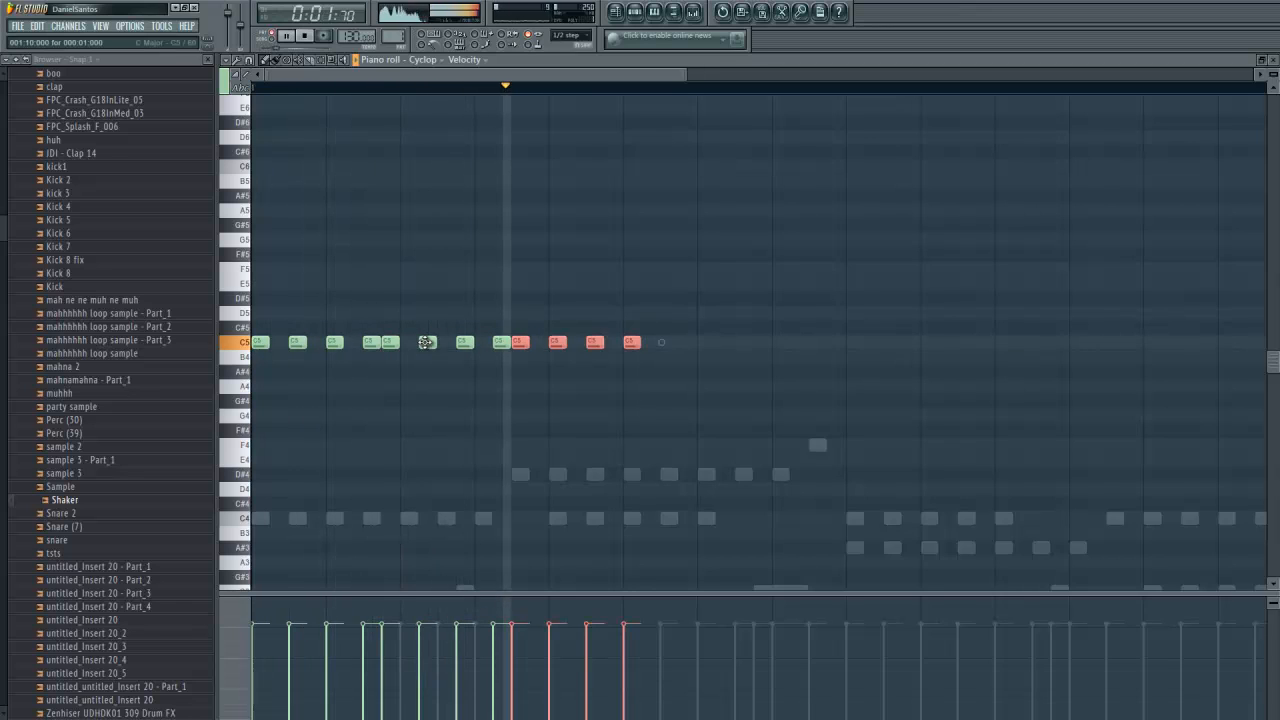
key(space)
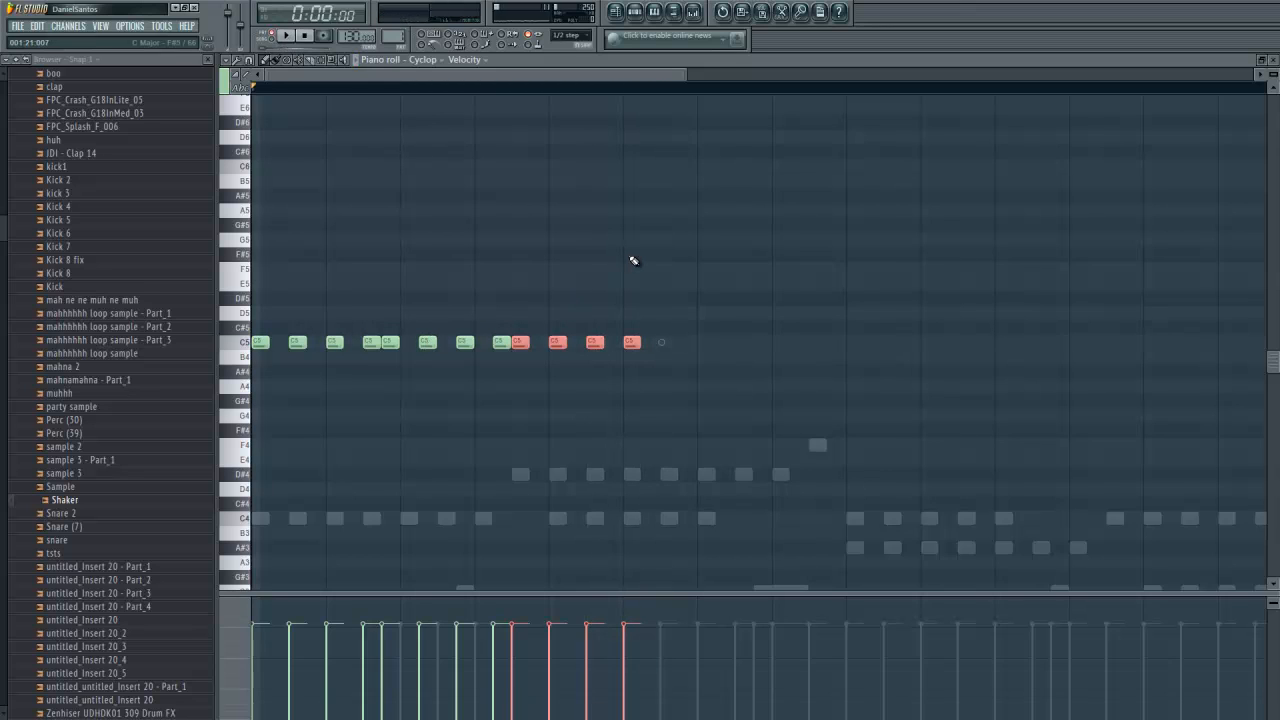
Step: Duplicate the twelve C5 notes after themselves, play the pattern and delete the notes from step 33 onward
key(ctrl+d)
key(ctrl+b)
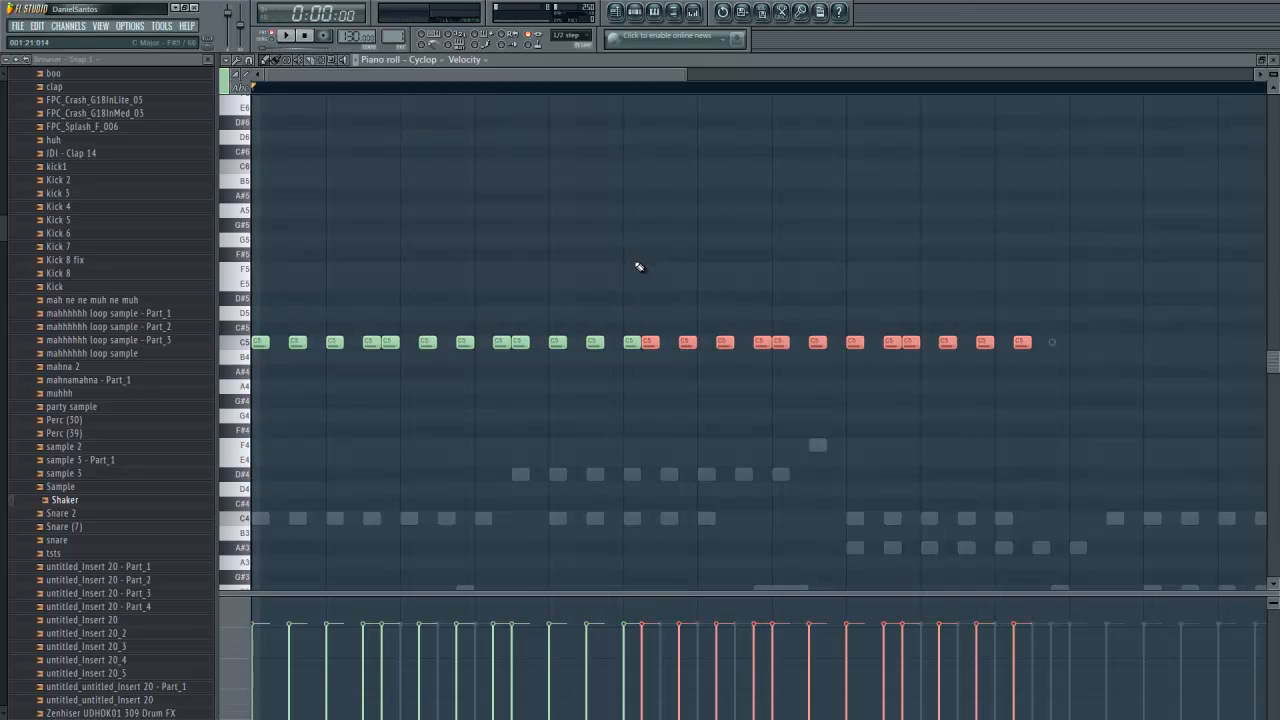
key(space)
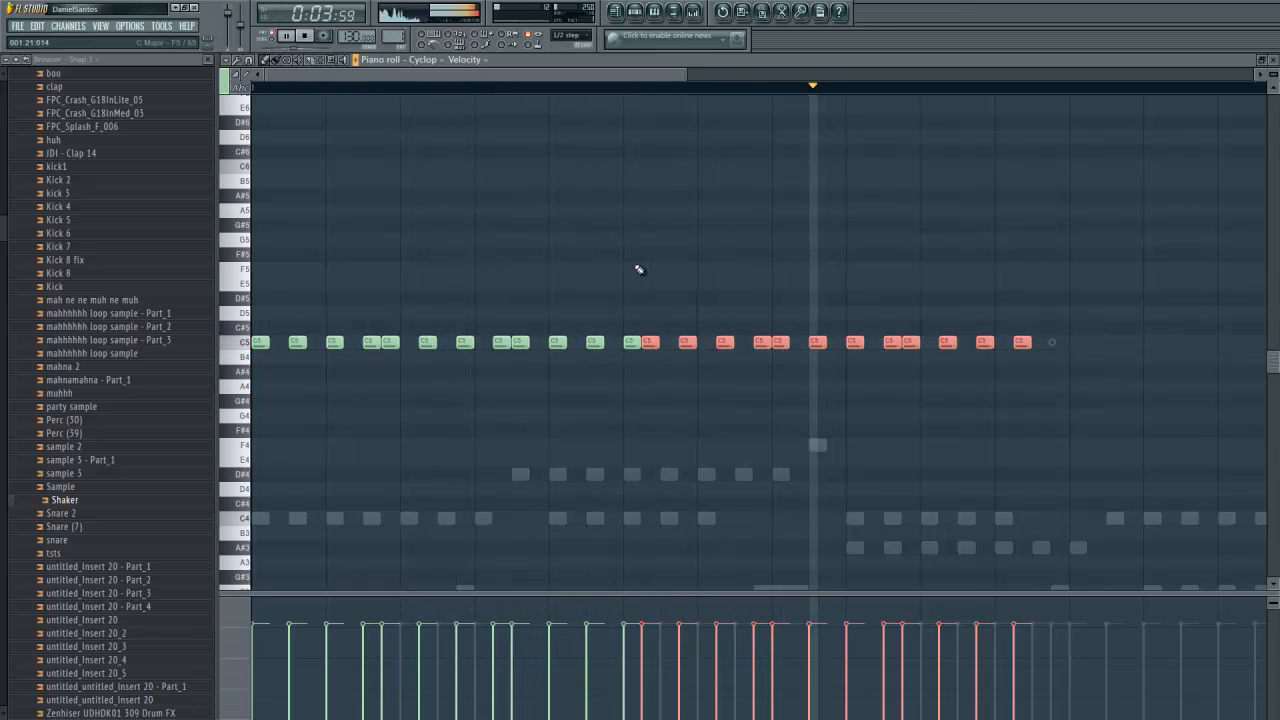
key(space)
drag(840, 292, 1030, 416)
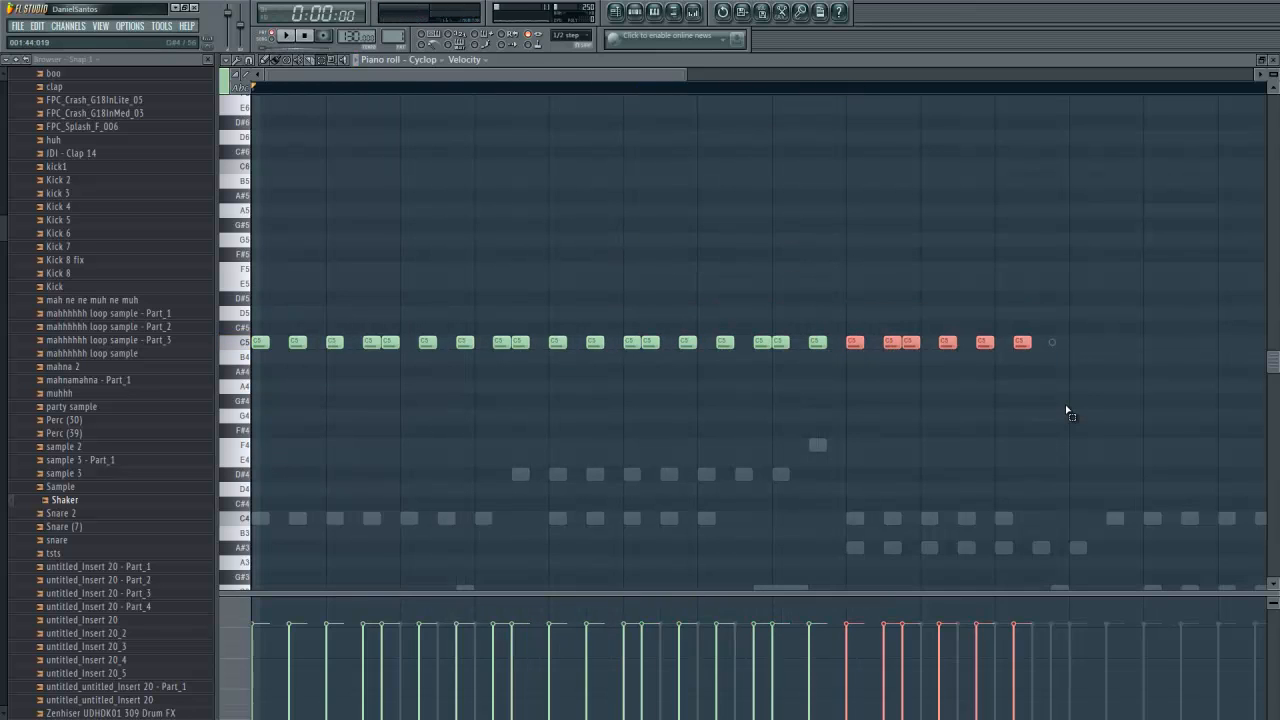
key(Delete)
Step: Copy the whole 32-step C5 phrase so that the copy starts at step 33, and play the pattern
drag(963, 291, 203, 406)
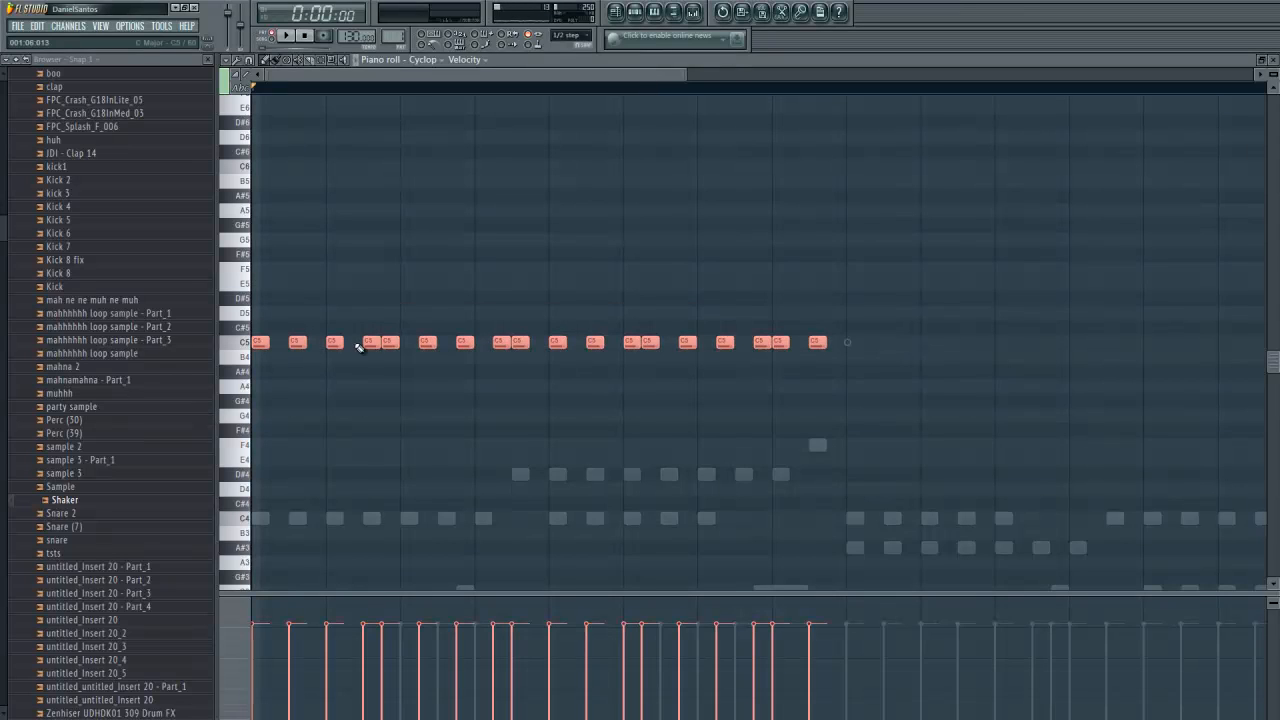
drag(368, 344, 971, 346)
click(647, 118)
mouse_move(688, 77)
mouse_down()
mouse_move(997, 76)
mouse_move(768, 116)
mouse_up()
key(space)
key(space)
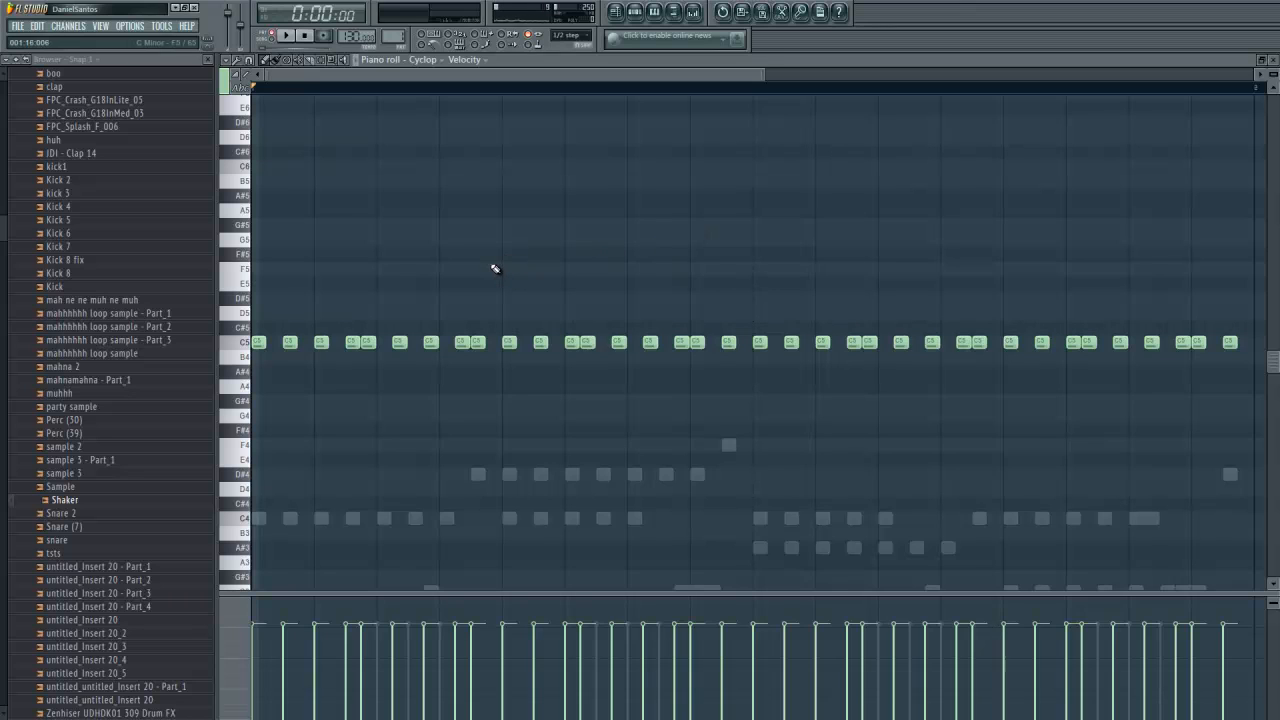
Step: Raise the C5 note at step 15 to D#5, extend it to two steps and play the pattern
key(space)
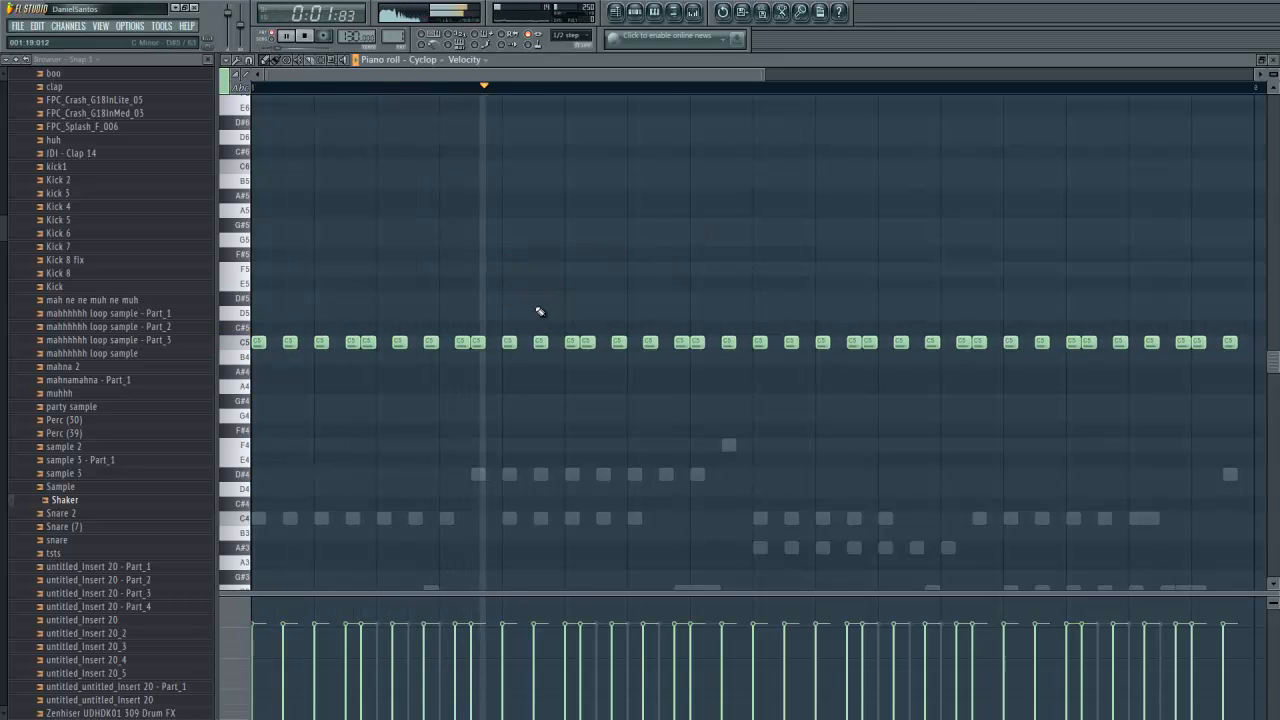
key(space)
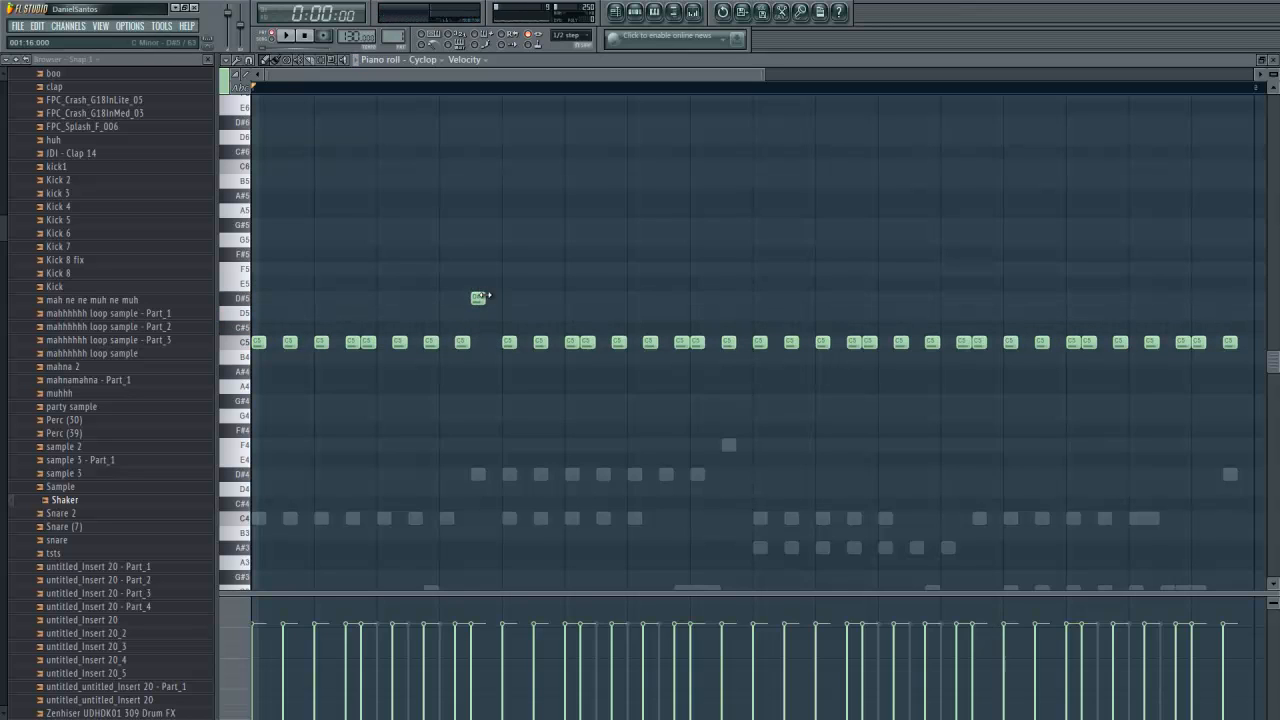
key(space)
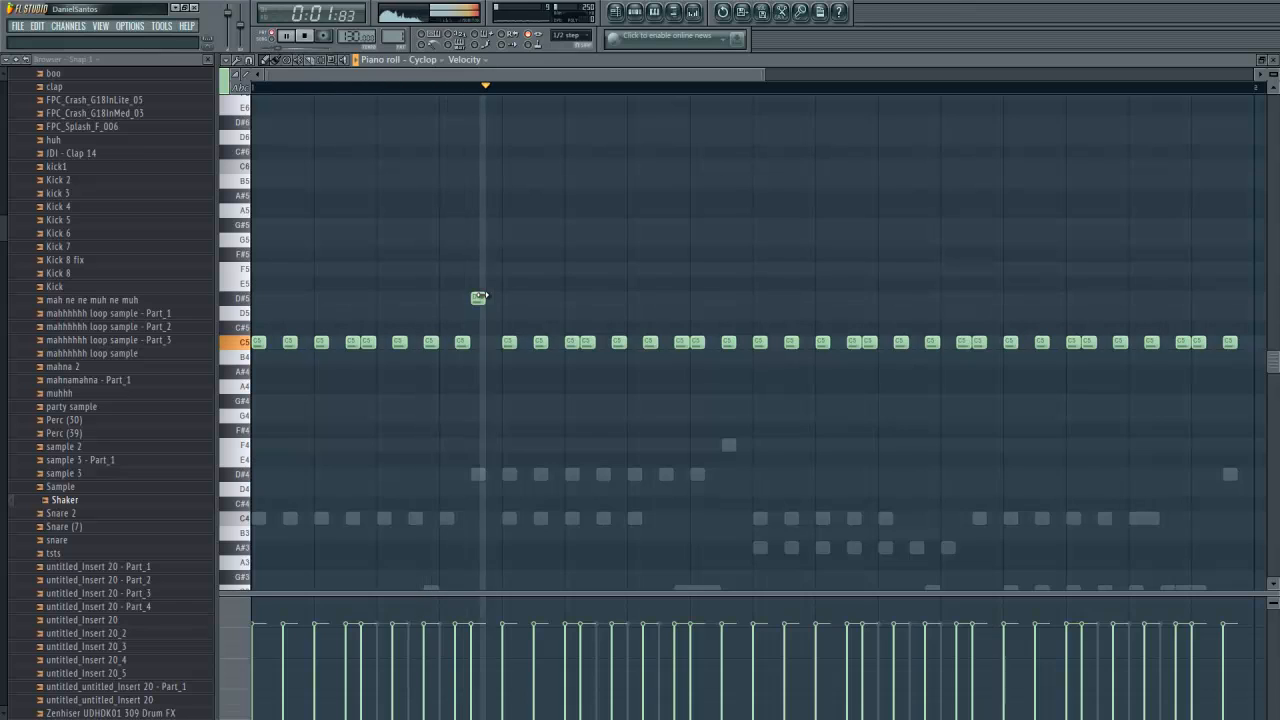
key(space)
key(space)
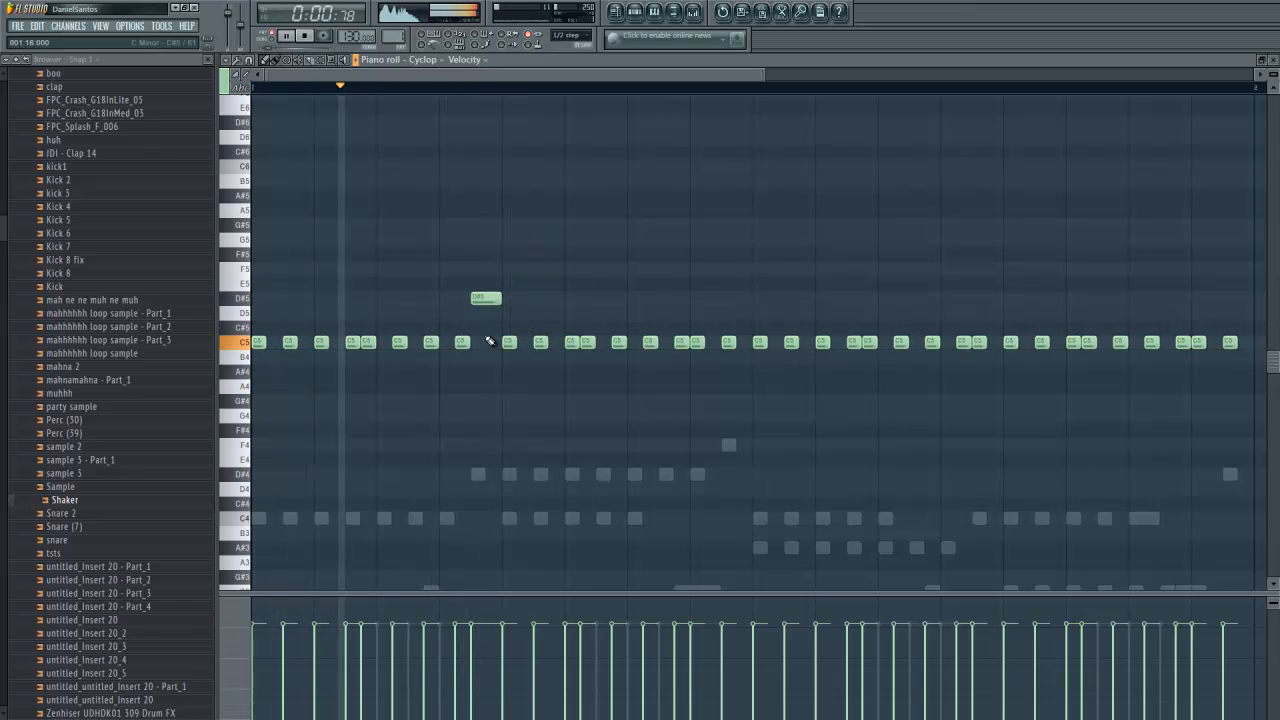
key(space)
Step: Lower the C5 note at step 14 to A#4 and play the pattern
drag(463, 371, 464, 371)
key(space)
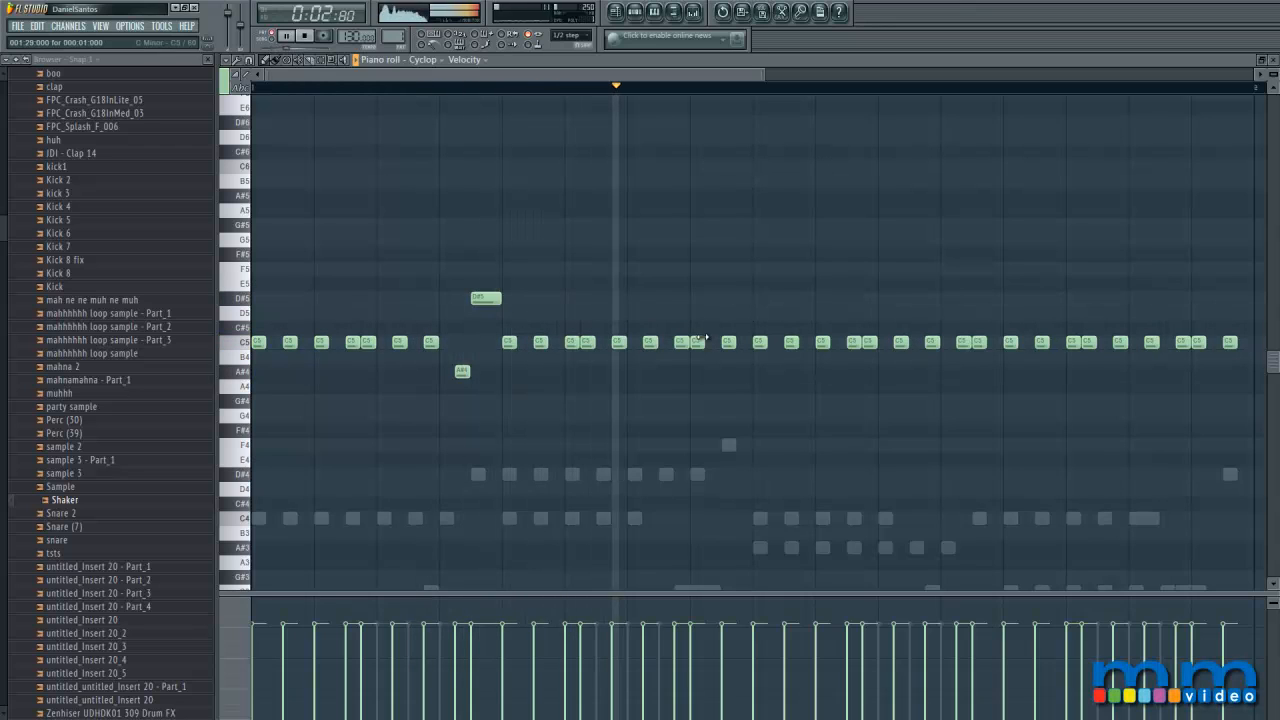
key(space)
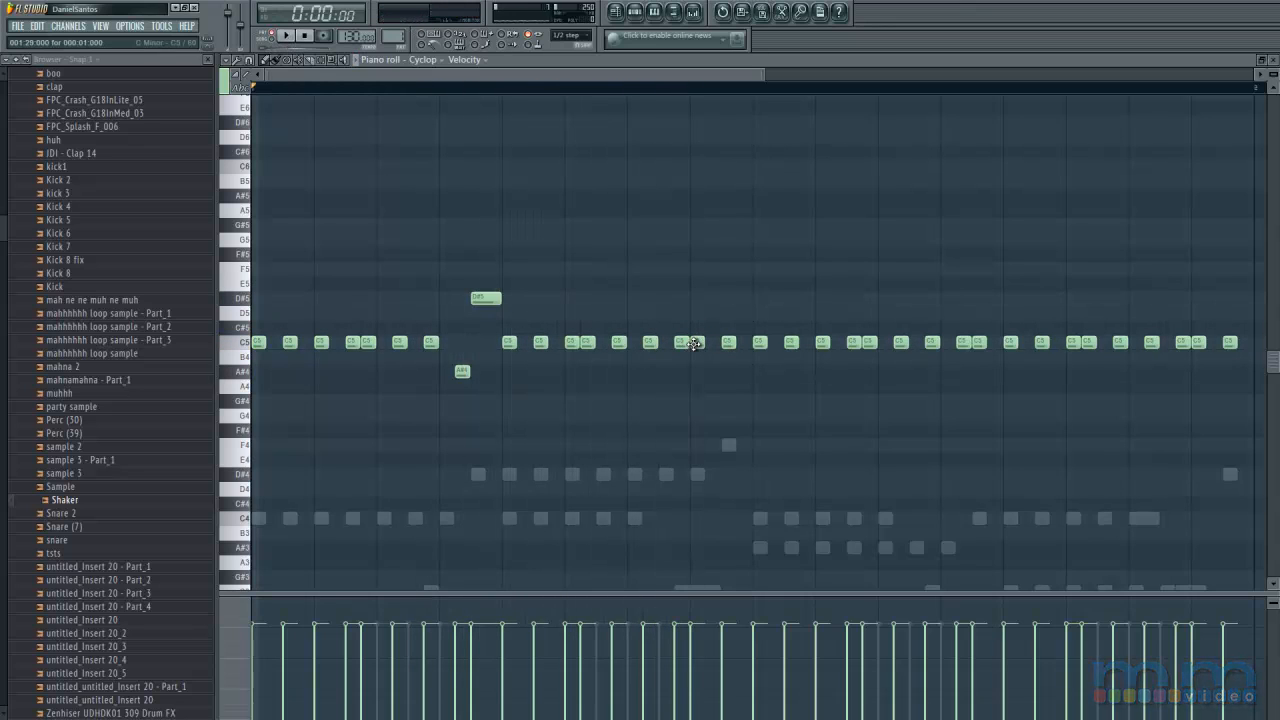
Step: Raise the C5 notes at steps 29 and 47 to D#5, lower the step 31 note to A#4 and play the pattern
drag(692, 343, 693, 299)
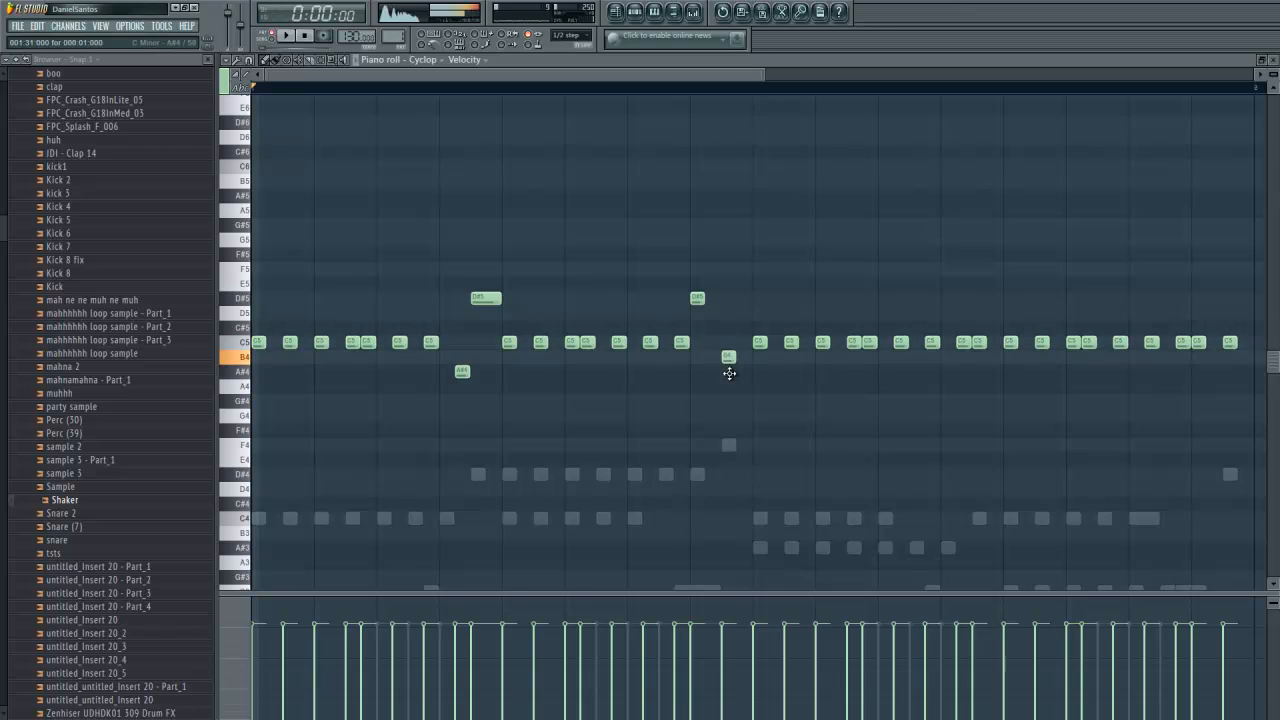
drag(730, 373, 732, 381)
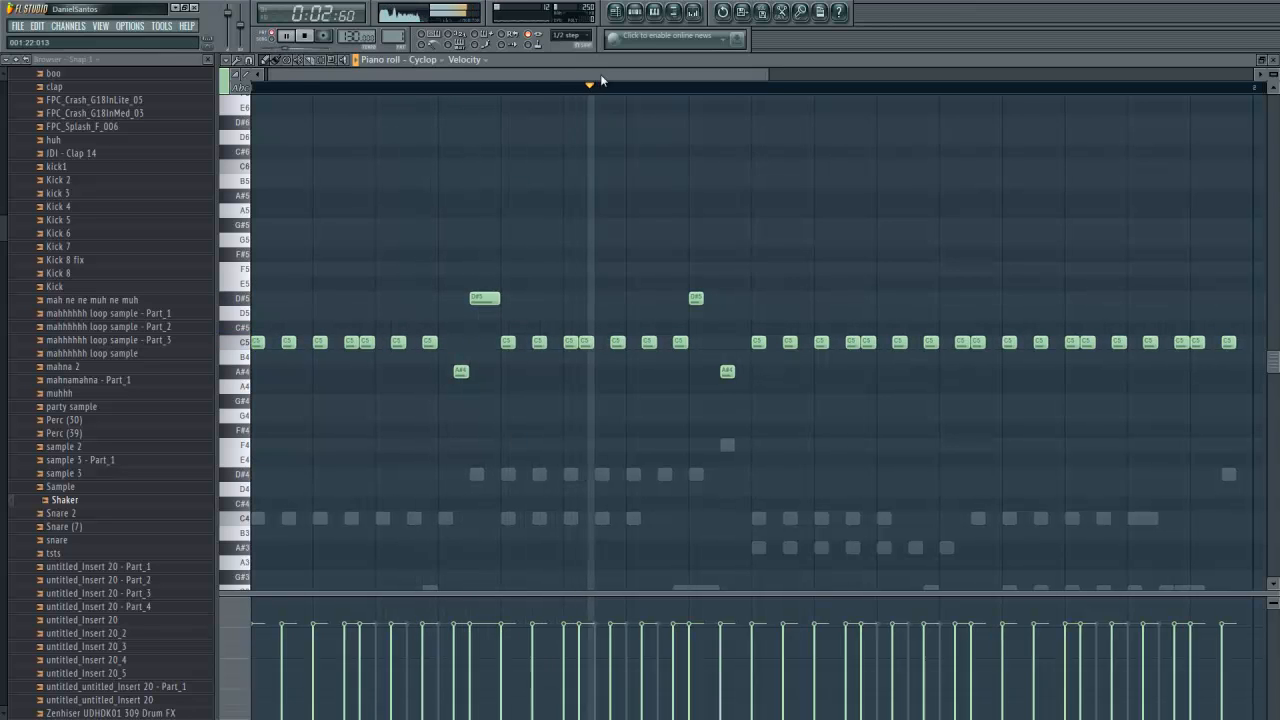
drag(590, 74, 619, 72)
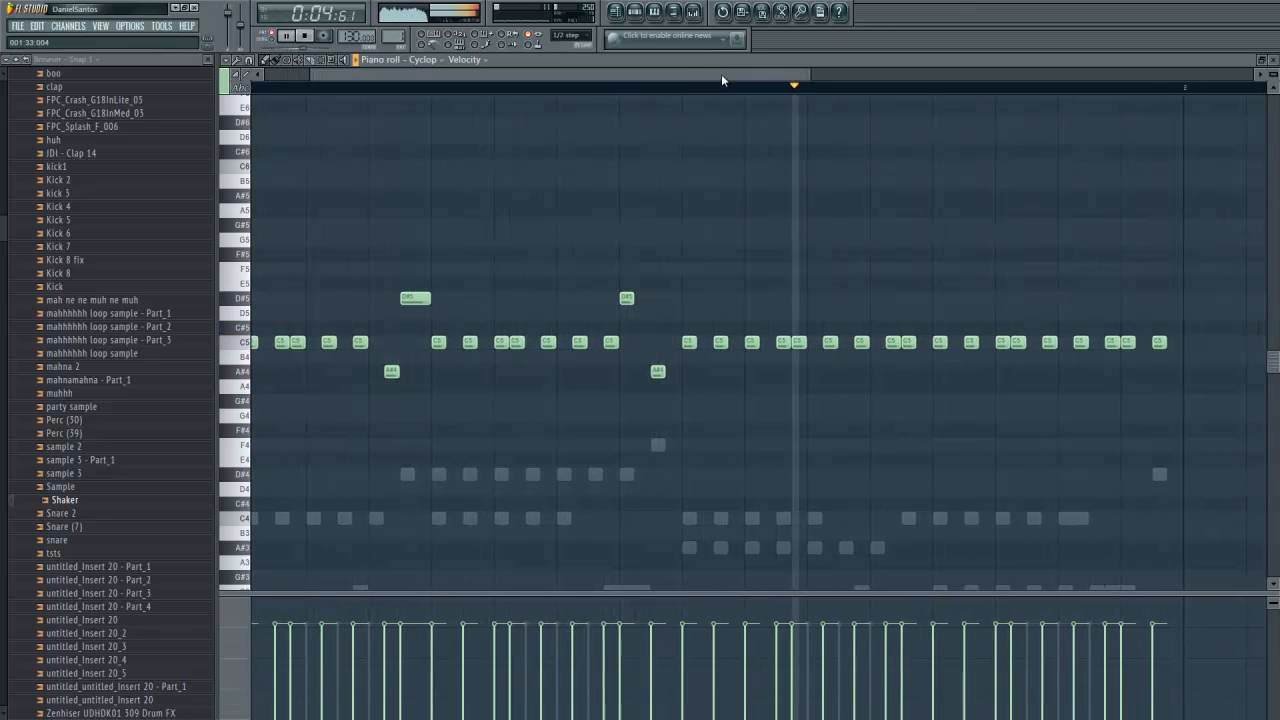
drag(721, 74, 748, 74)
key(space)
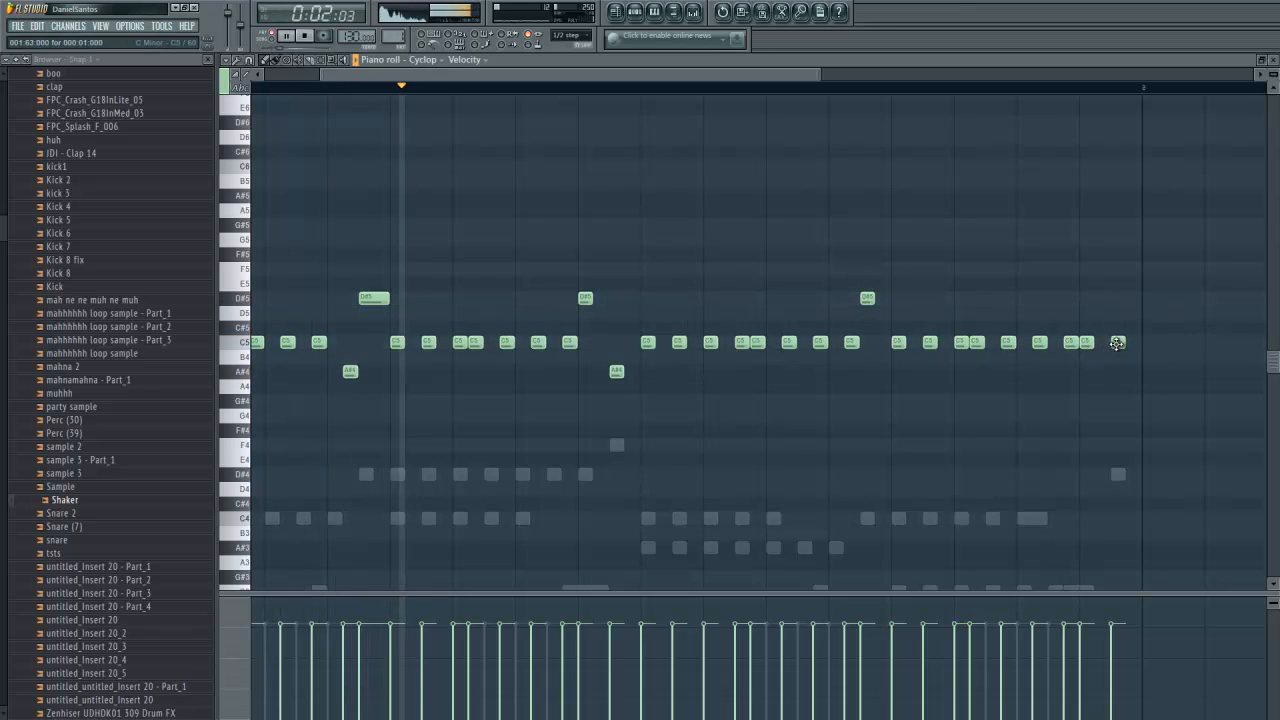
Step: Raise the step 61 note to D#5, lower the notes at steps 46 and 63 to A#4, and extend the one-step D#5 notes to two steps
drag(1117, 343, 1086, 298)
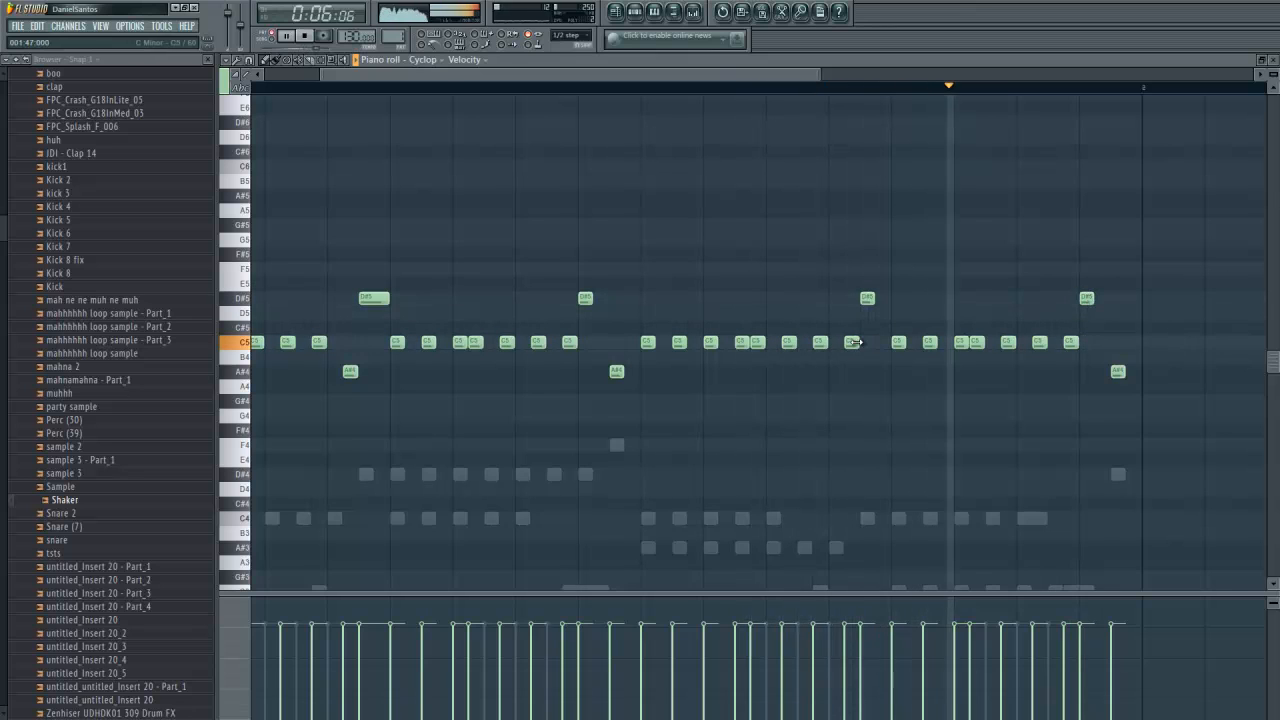
drag(848, 343, 850, 370)
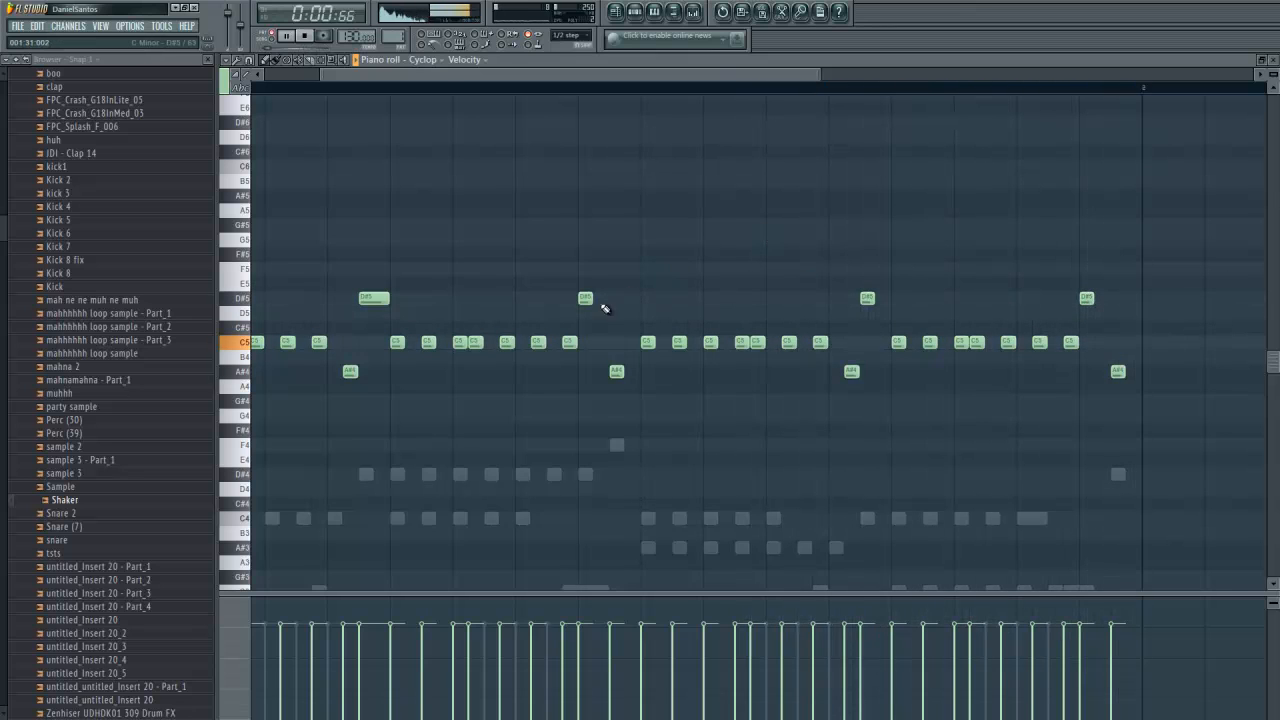
drag(592, 298, 608, 298)
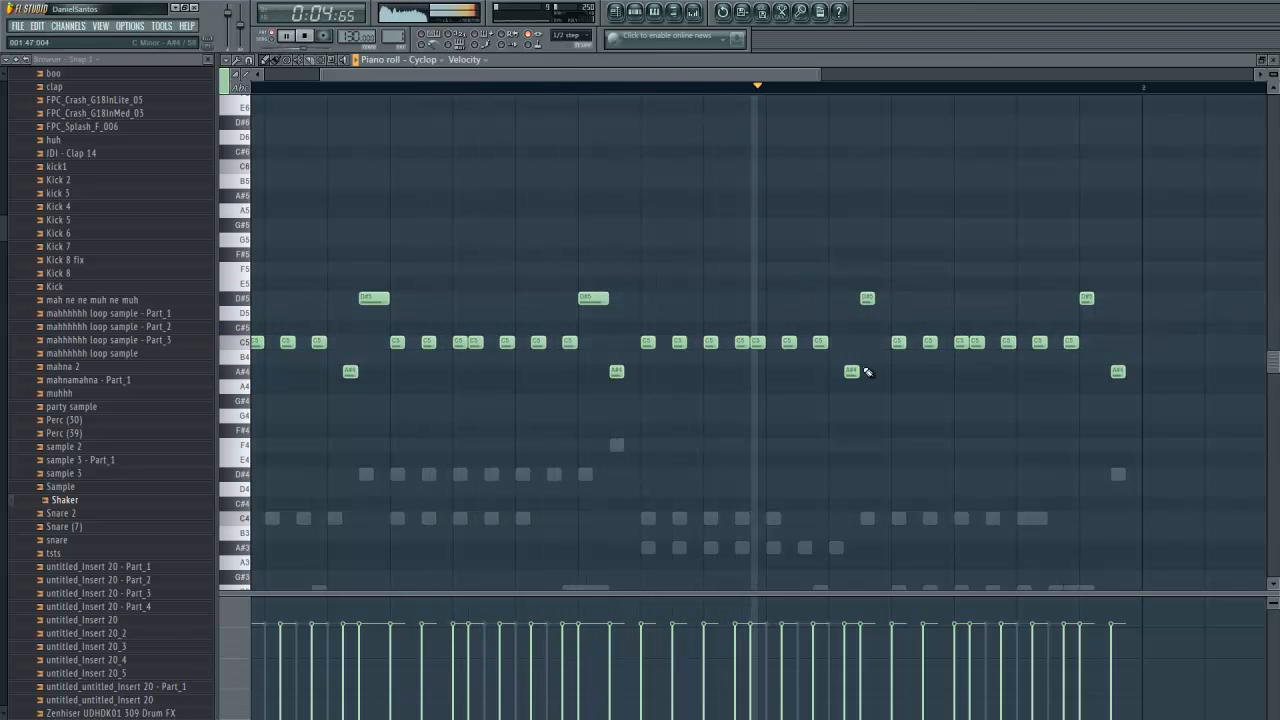
drag(872, 298, 889, 297)
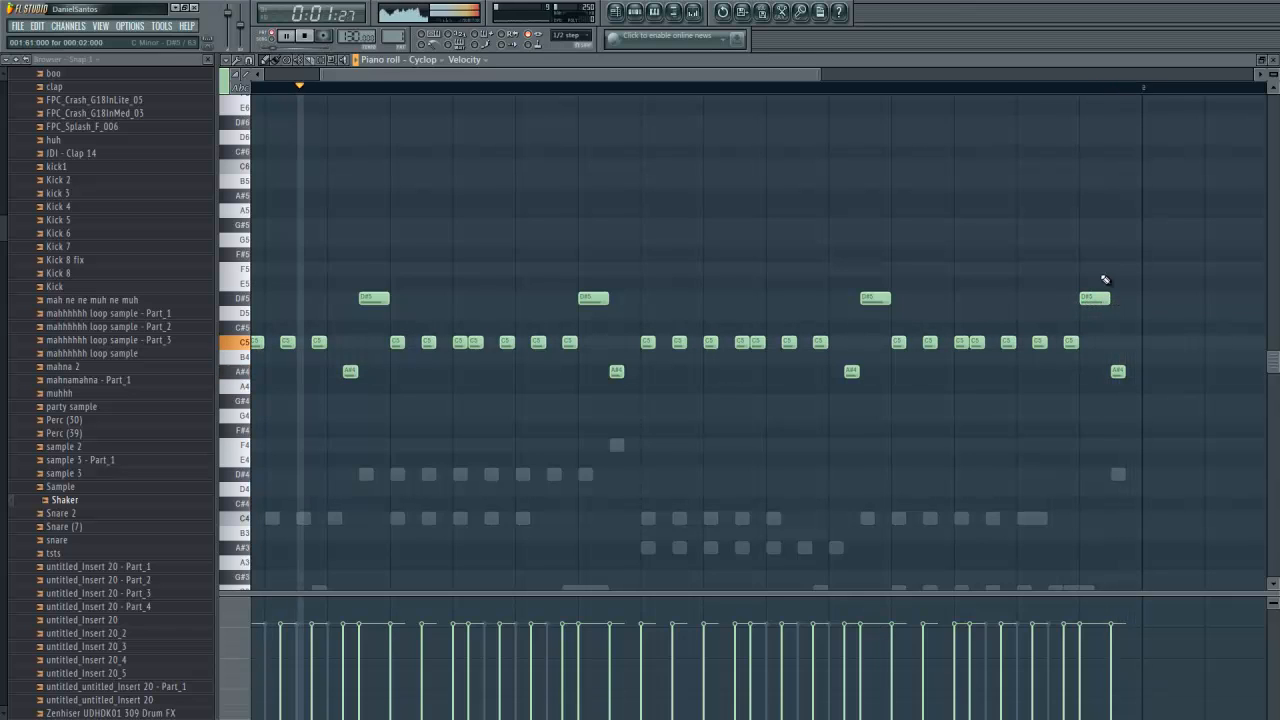
drag(485, 76, 430, 79)
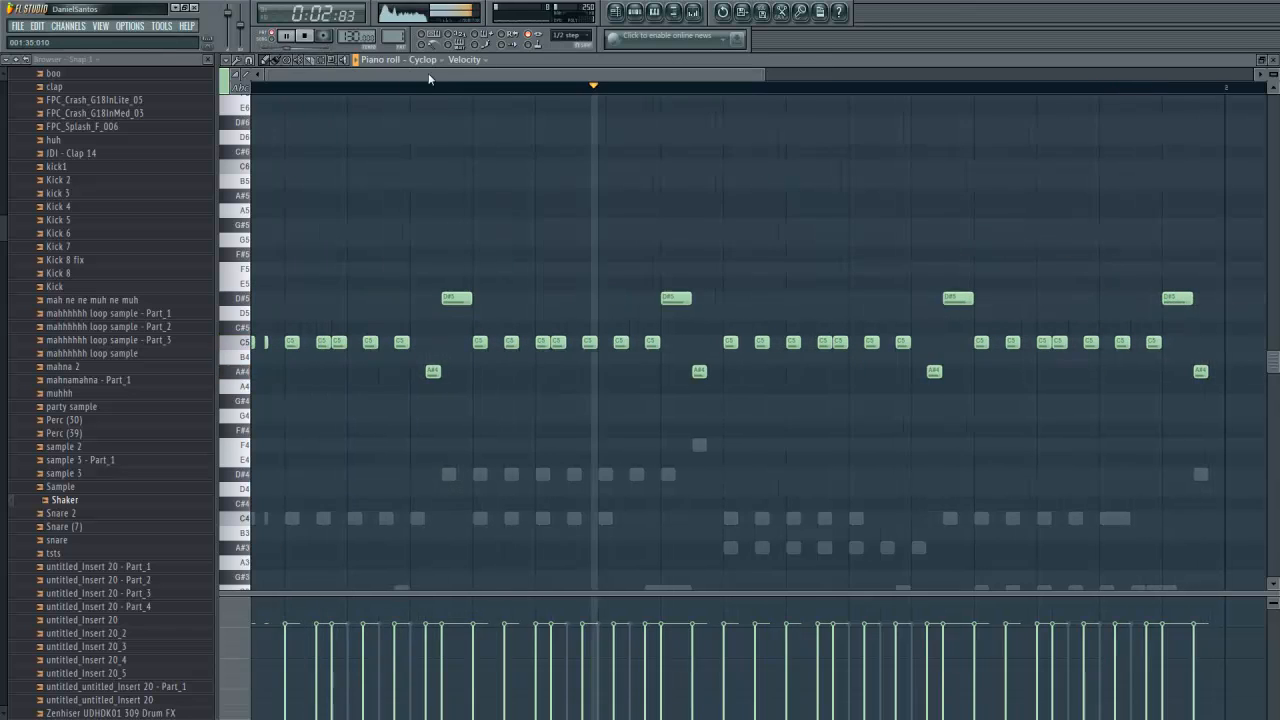
Step: Switch Synth 1's FM routing to Parallel in the Cyclop plugin and try out Synth 2's tuning
click(636, 14)
click(290, 294)
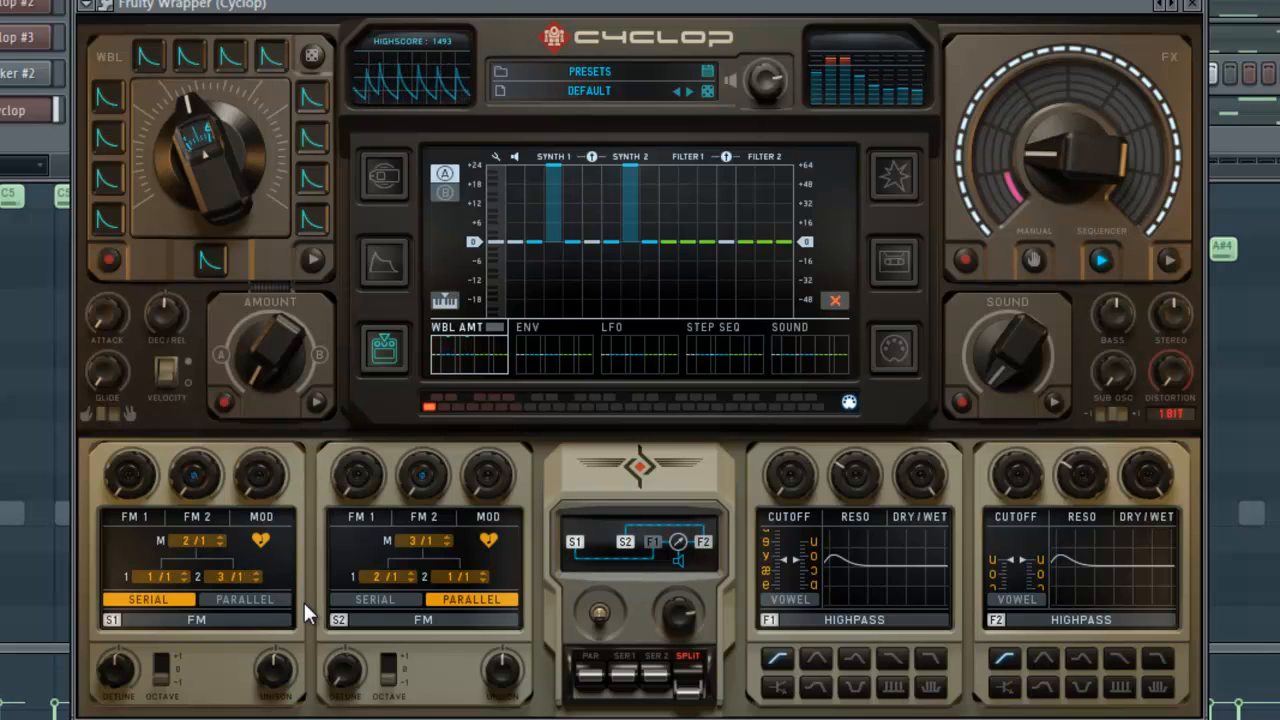
click(255, 598)
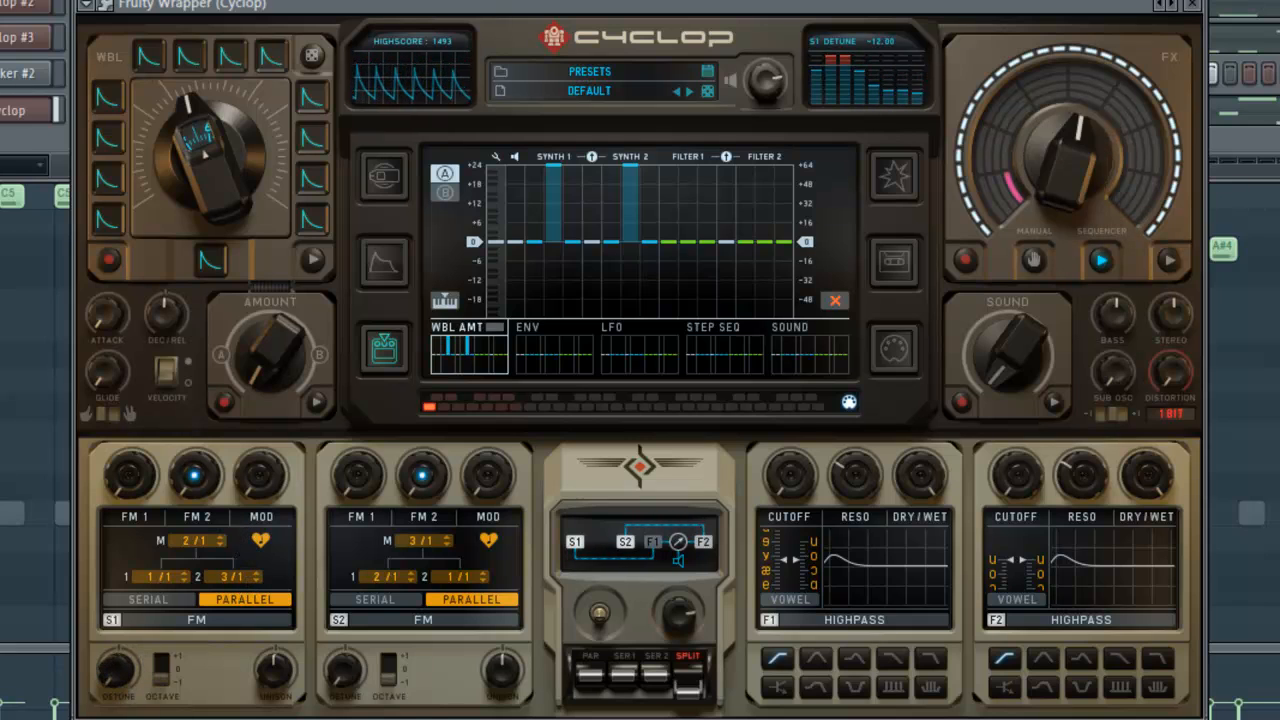
drag(339, 691, 339, 688)
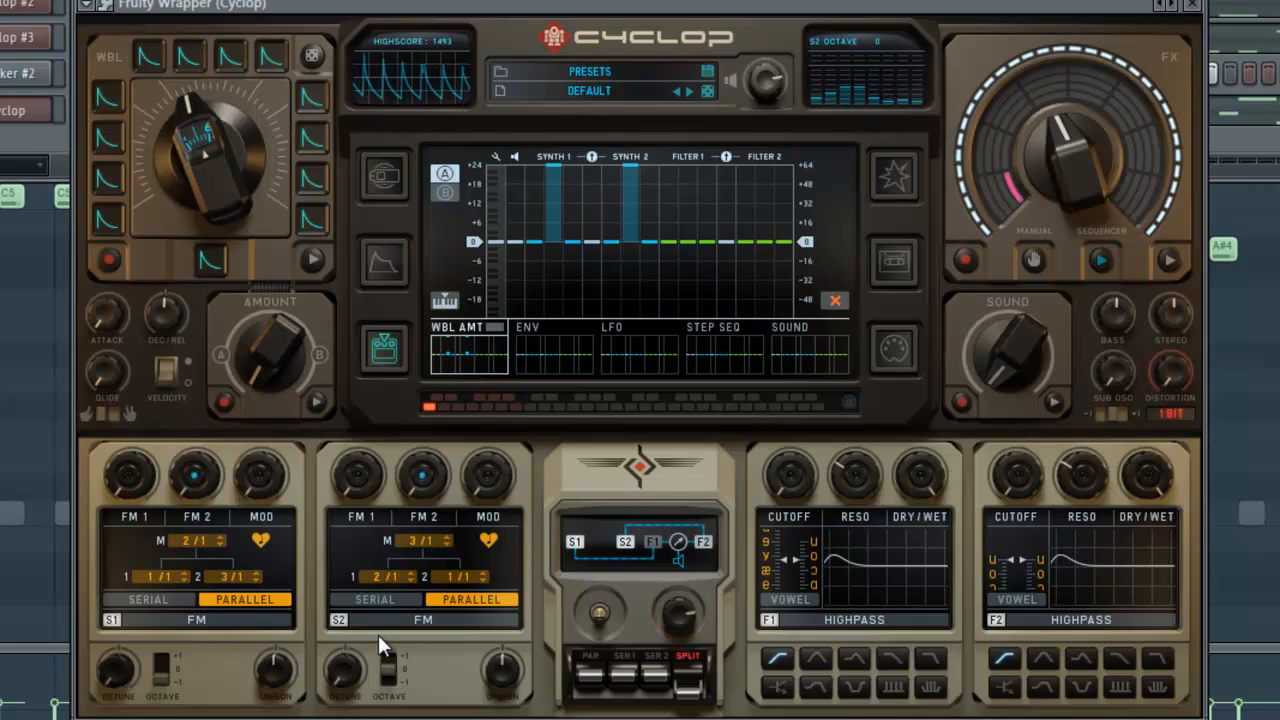
Step: Transpose the whole Cyclop bassline down one octave in the piano roll and play the pattern
click(26, 140)
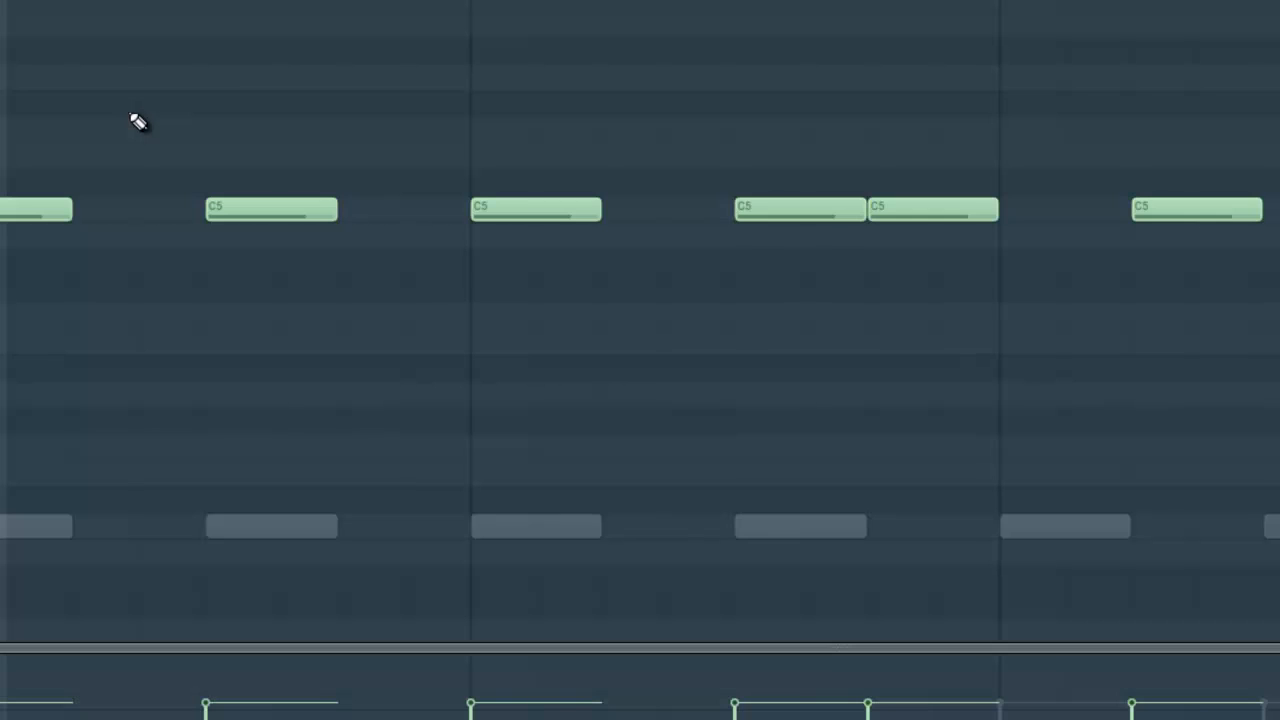
key(ctrl+Down)
key(space)
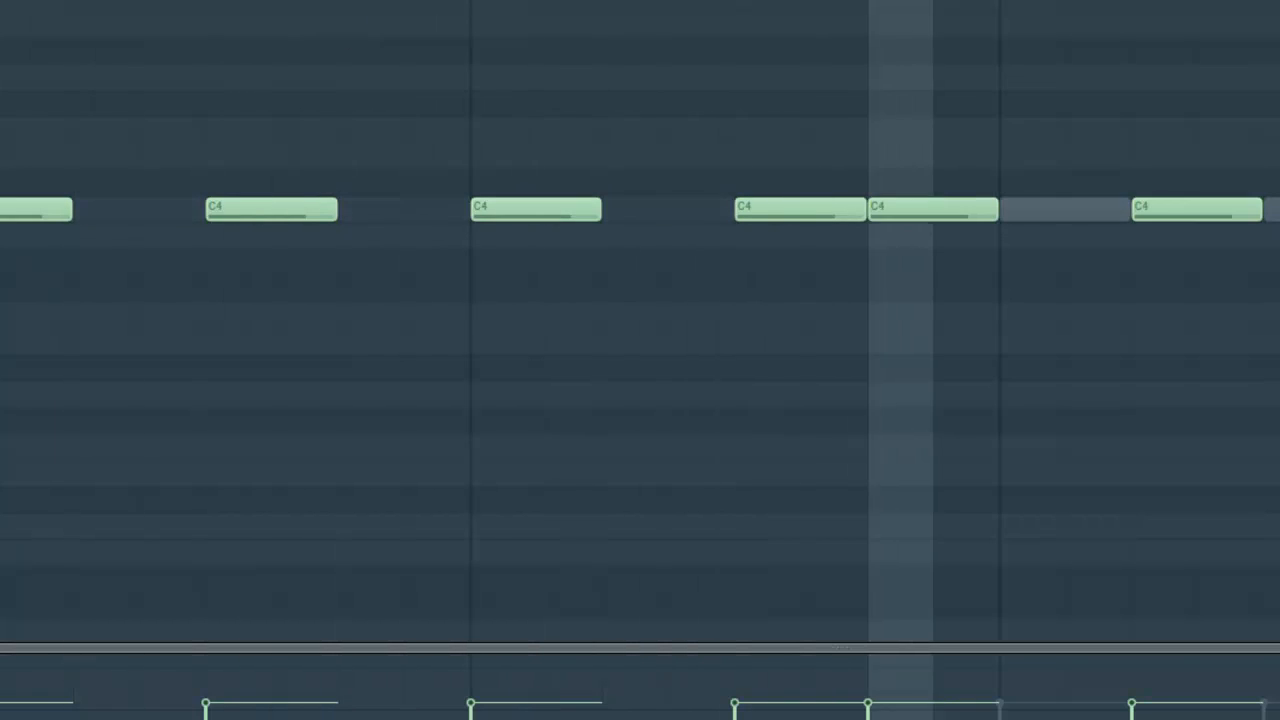
scroll(640, 320, down, 4)
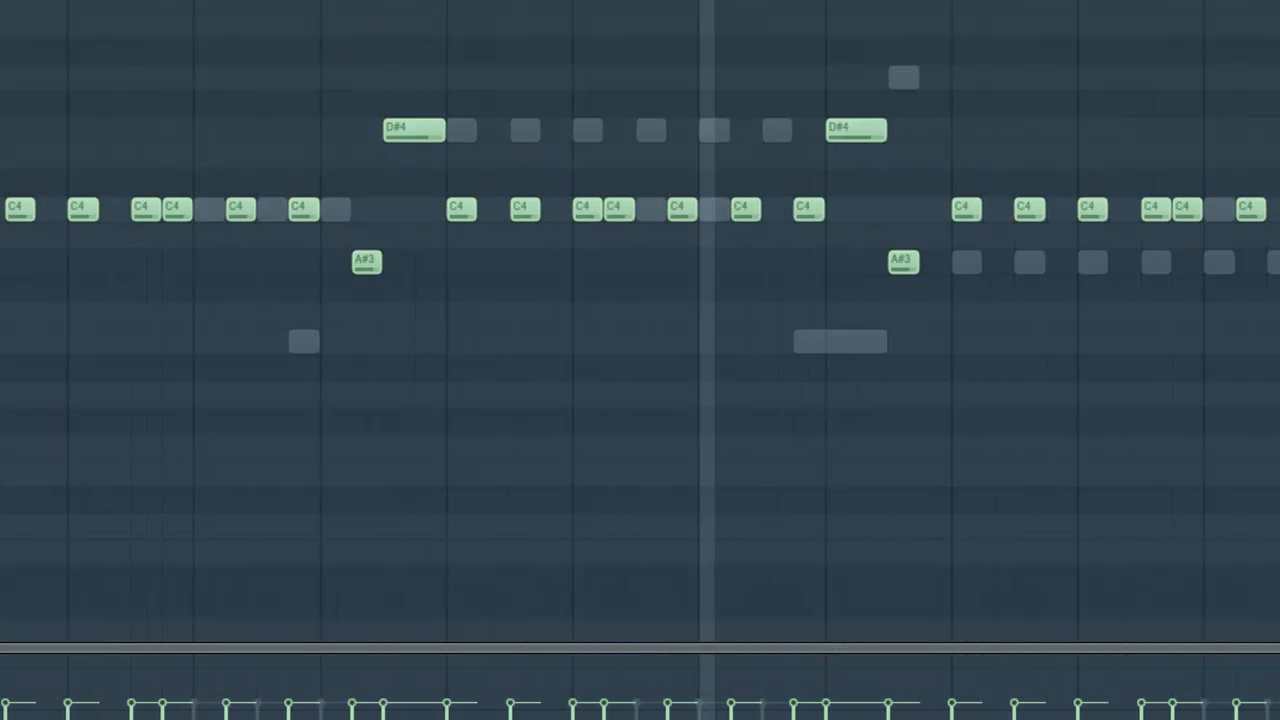
Step: Try a 5/1 ratio for Synth 1's first FM operator in Cyclop, and restore it to 1/1
key(F6)
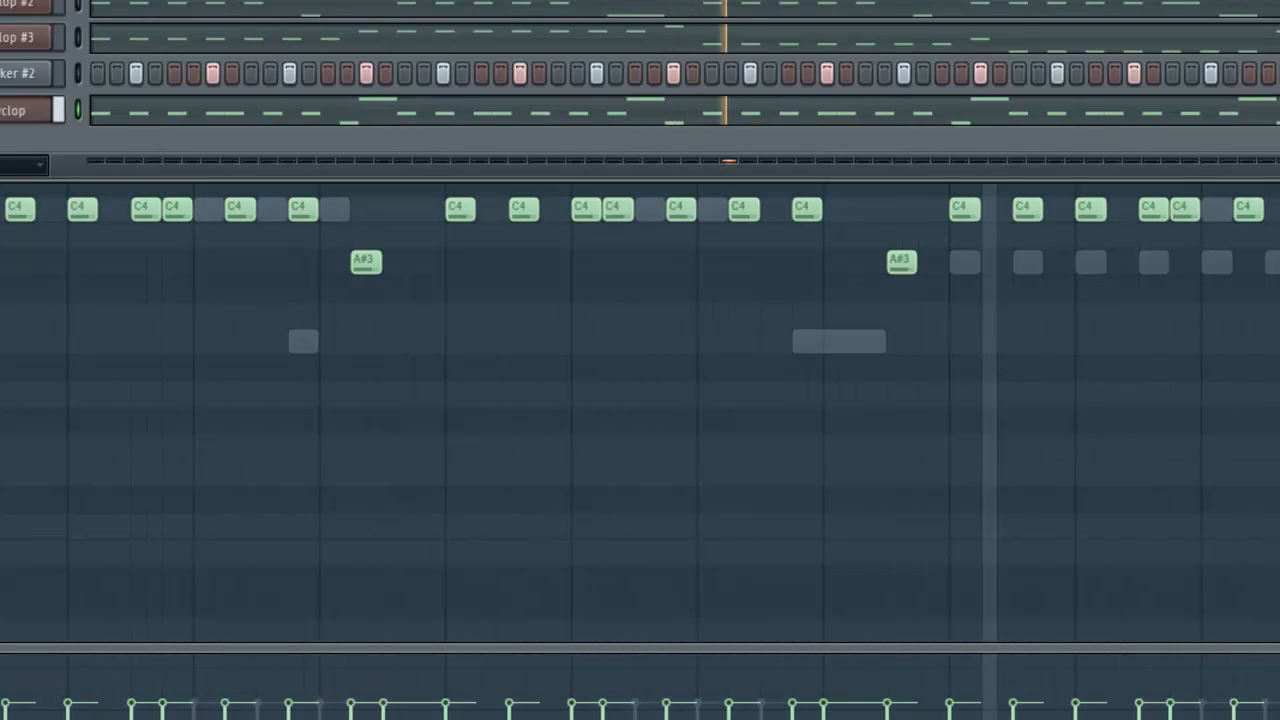
click(24, 107)
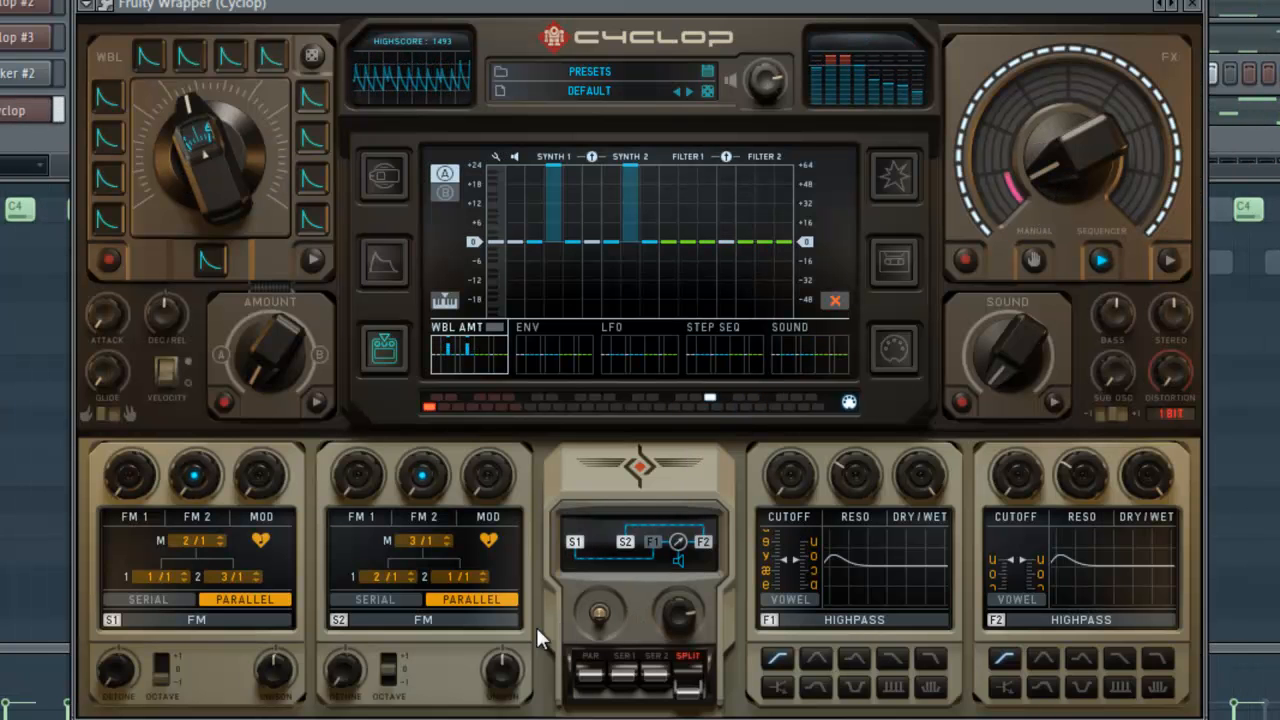
drag(167, 567, 176, 468)
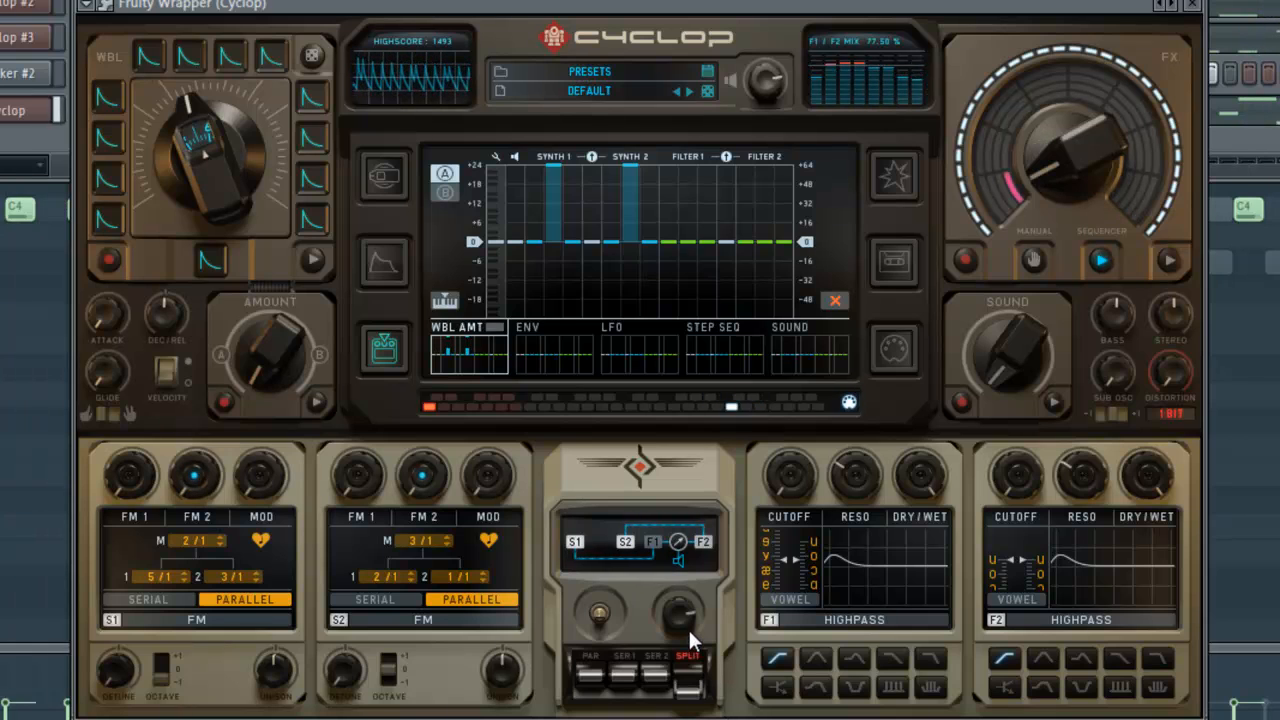
drag(144, 573, 147, 610)
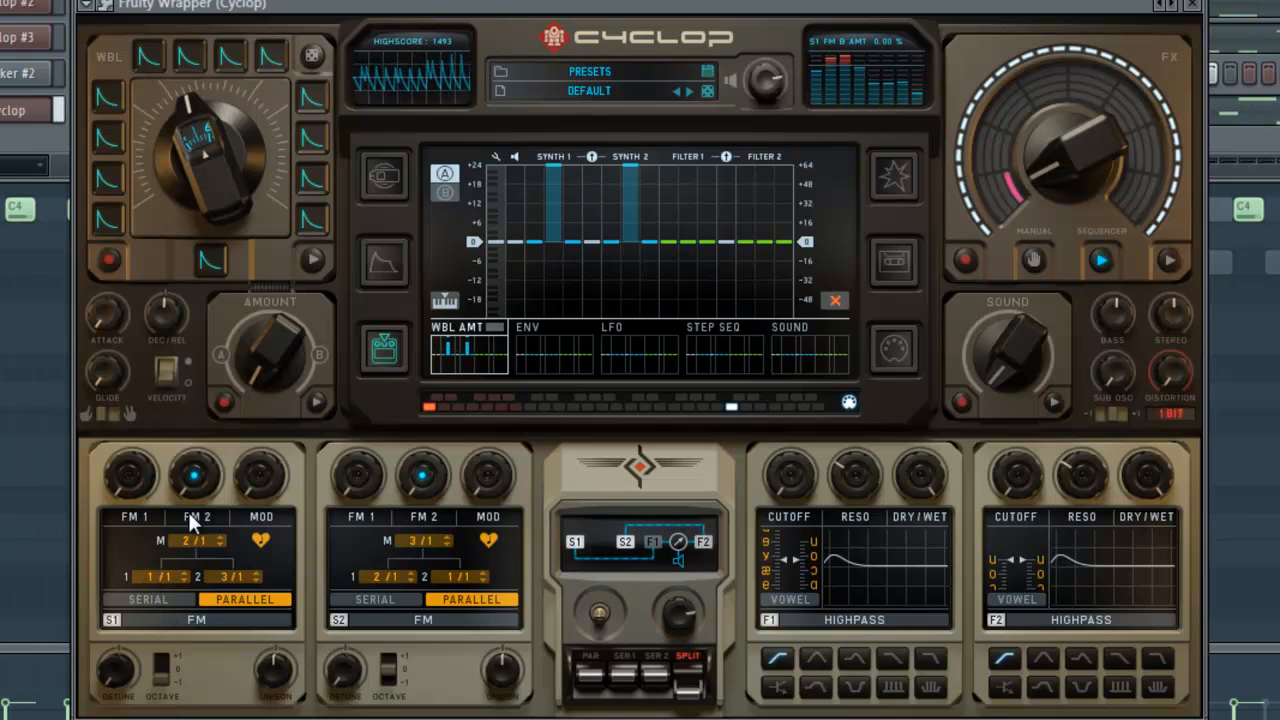
mouse_move(194, 540)
mouse_down()
mouse_move(197, 560)
mouse_move(195, 538)
mouse_up()
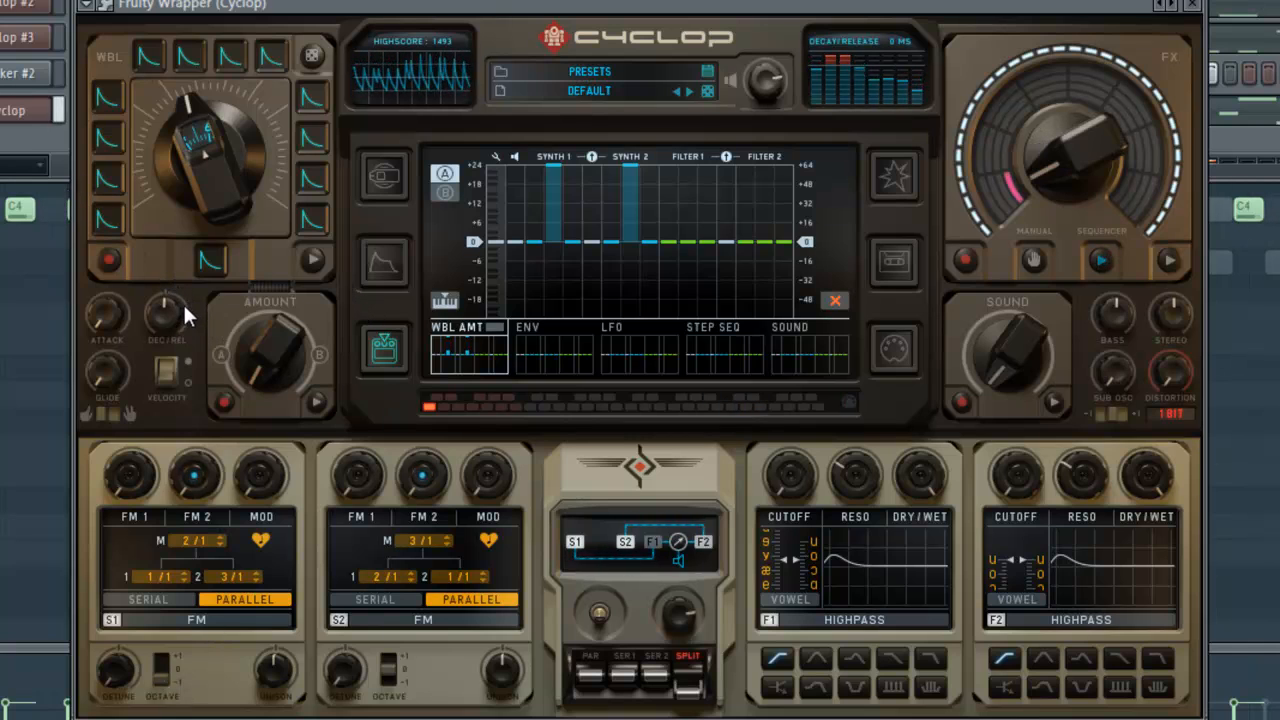
Step: Raise Cyclop's decay/release time to 142 ms
drag(168, 320, 178, 293)
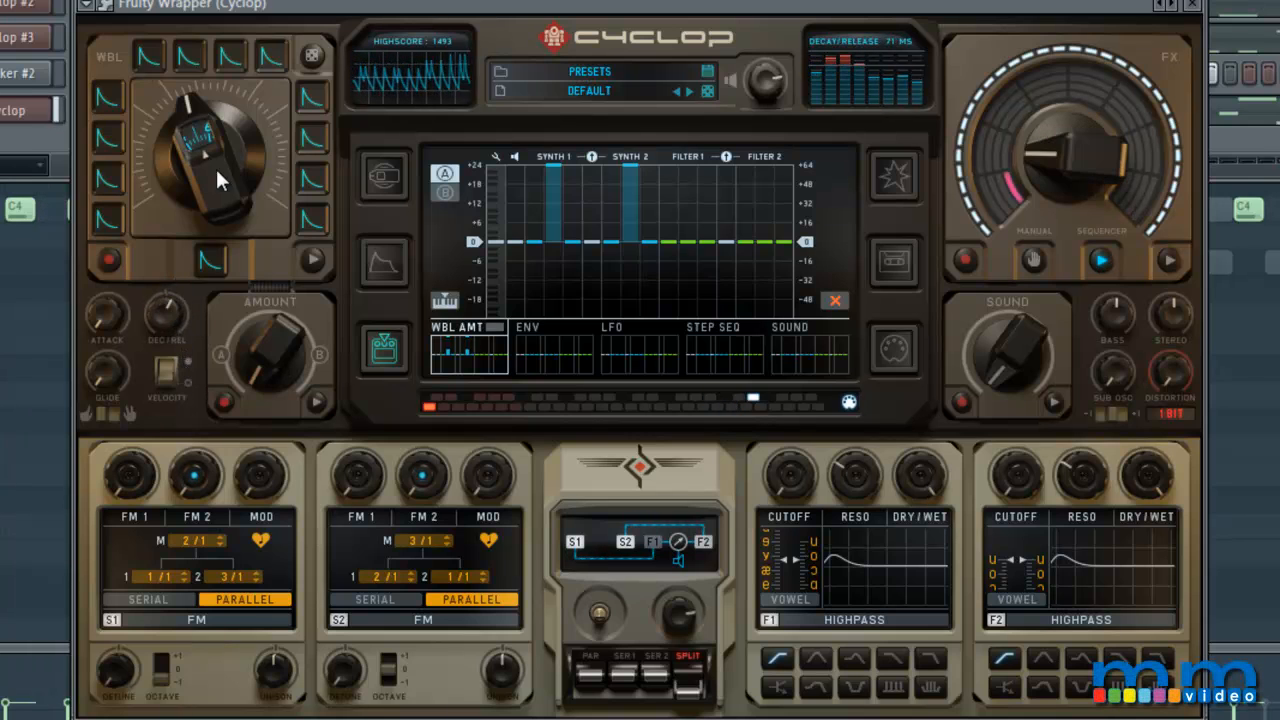
mouse_move(215, 166)
mouse_down()
mouse_move(220, 274)
mouse_move(222, 168)
mouse_up()
mouse_move(174, 315)
mouse_down()
mouse_move(179, 281)
mouse_move(188, 299)
mouse_up()
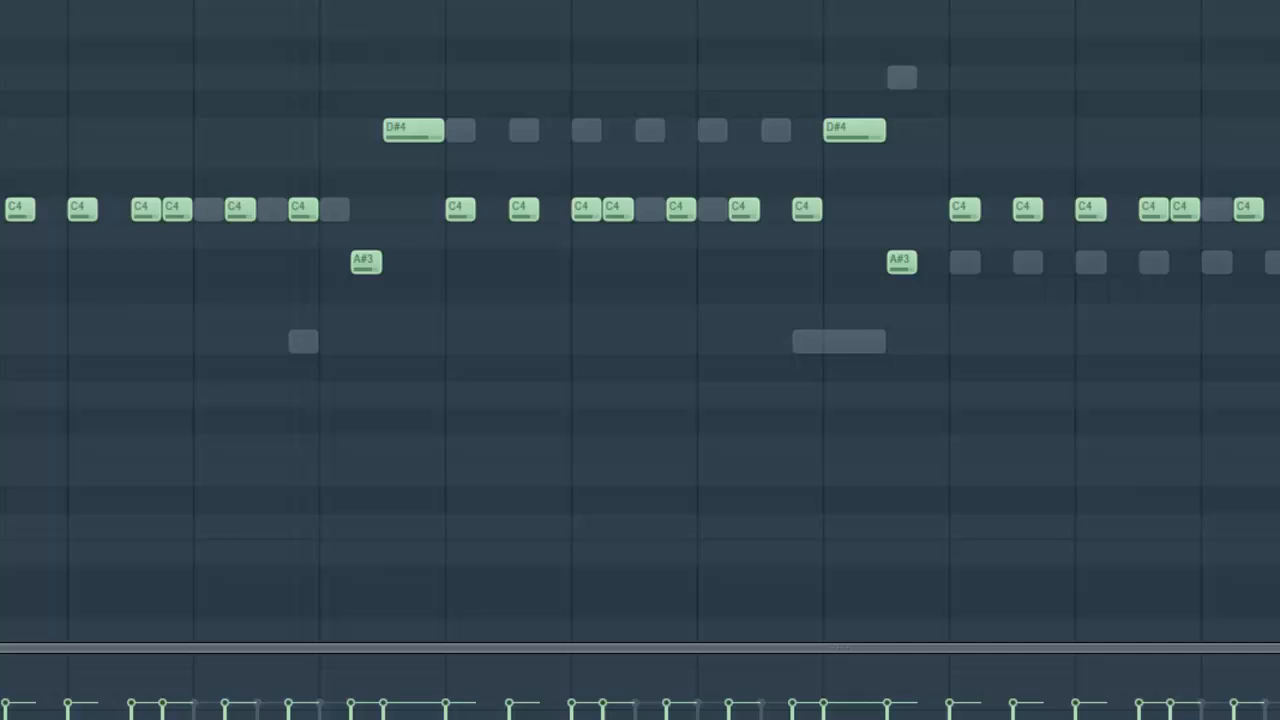
Step: Shorten all the C4 notes of the bassline to half their length and play the pattern
scroll(640, 320, down, 4)
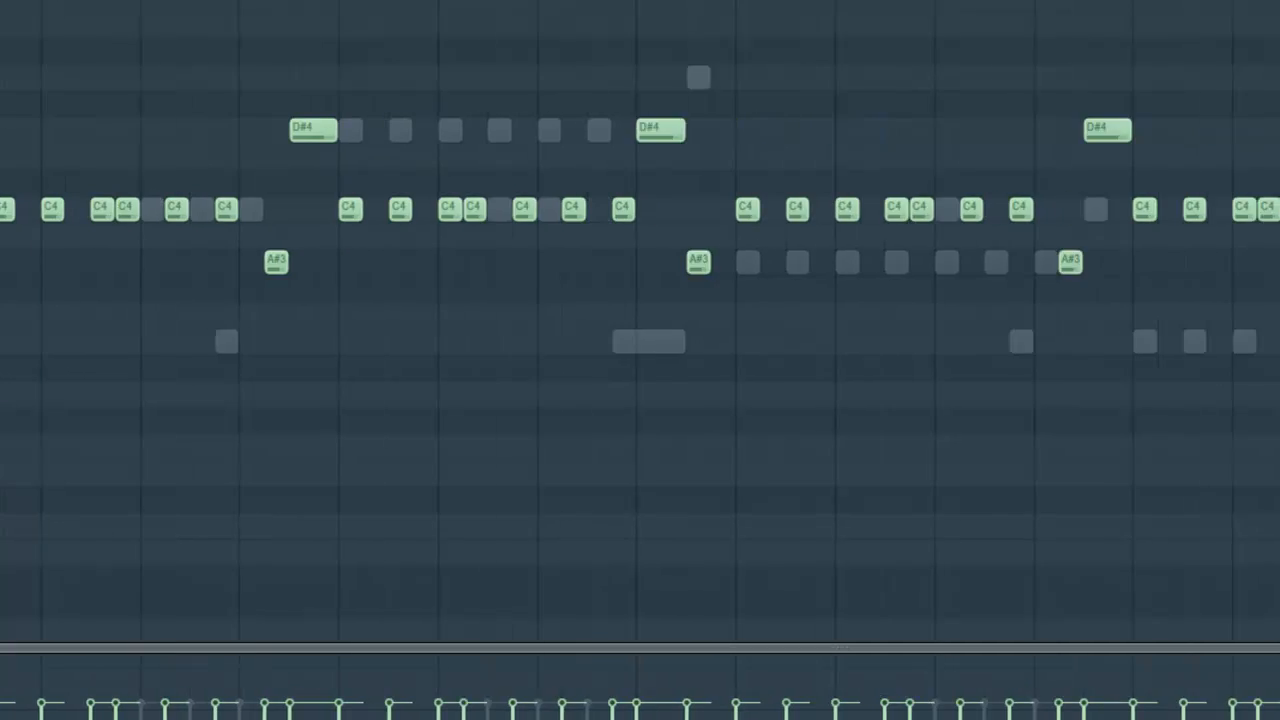
drag(1076, 213, 2, 209)
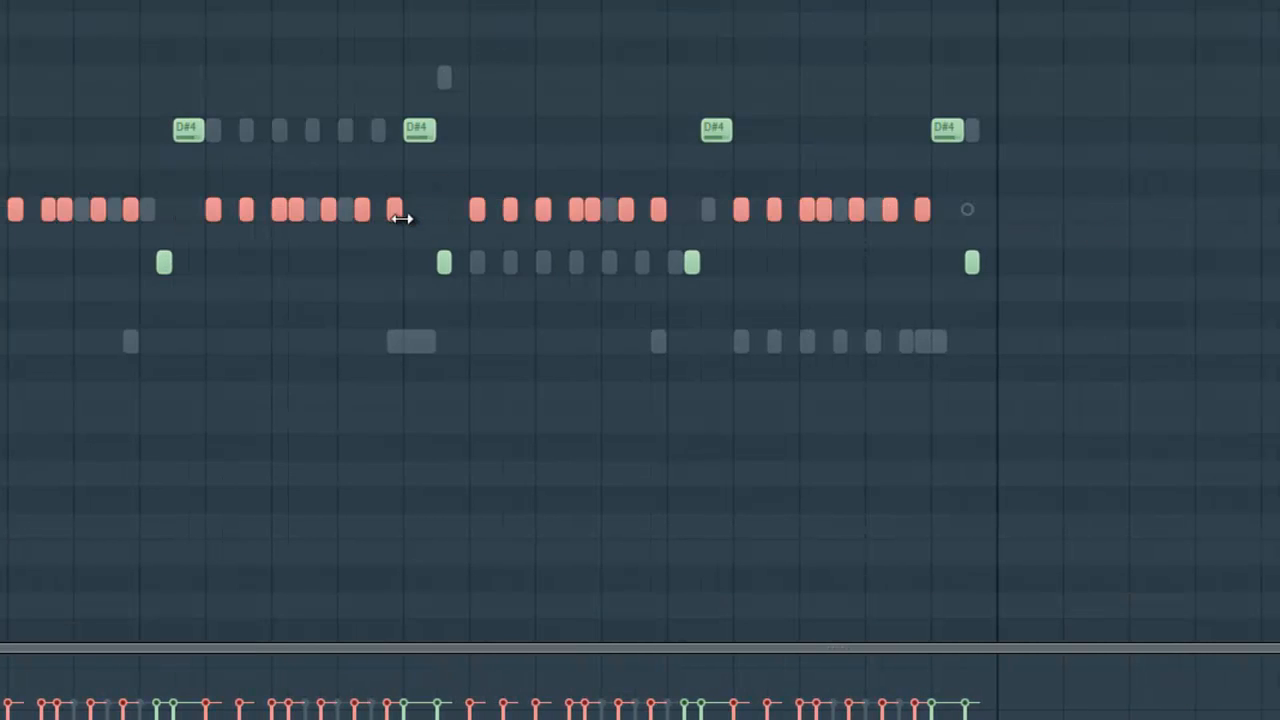
drag(401, 218, 391, 214)
click(379, 168)
key(space)
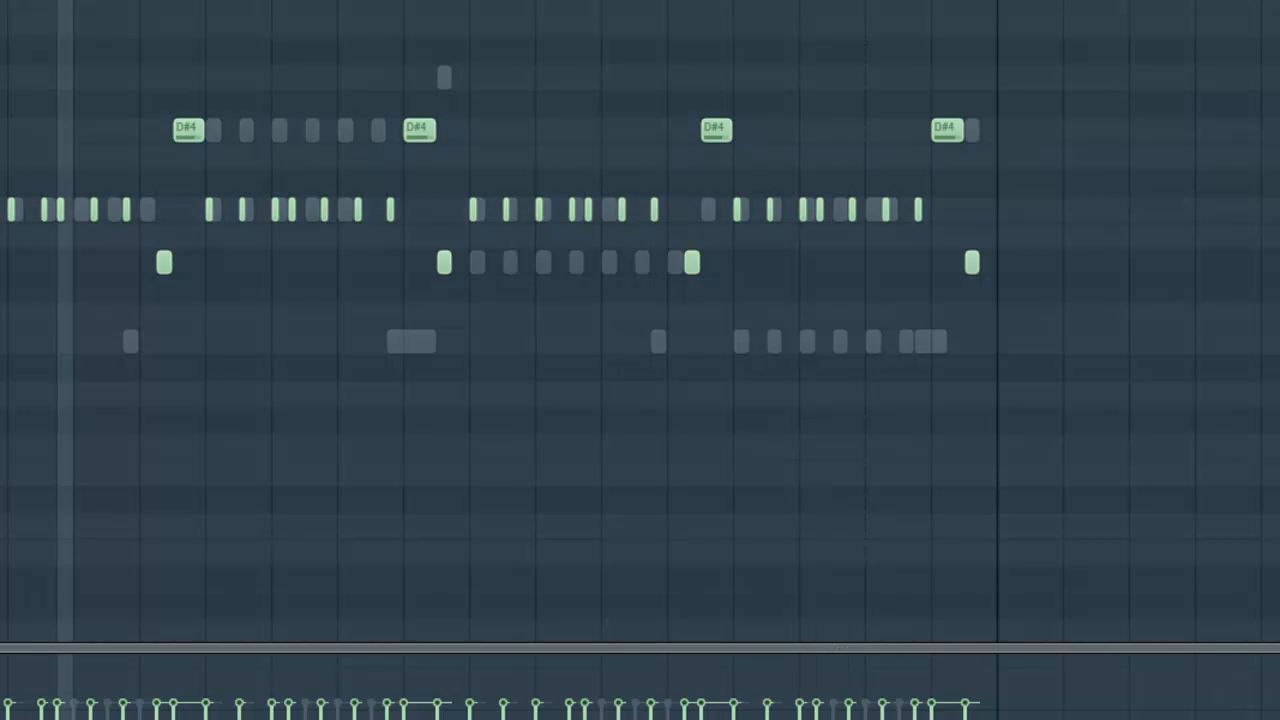
Step: Raise Cyclop's wobble knob to 64% and show the wobble restart settings
key(F6)
click(30, 112)
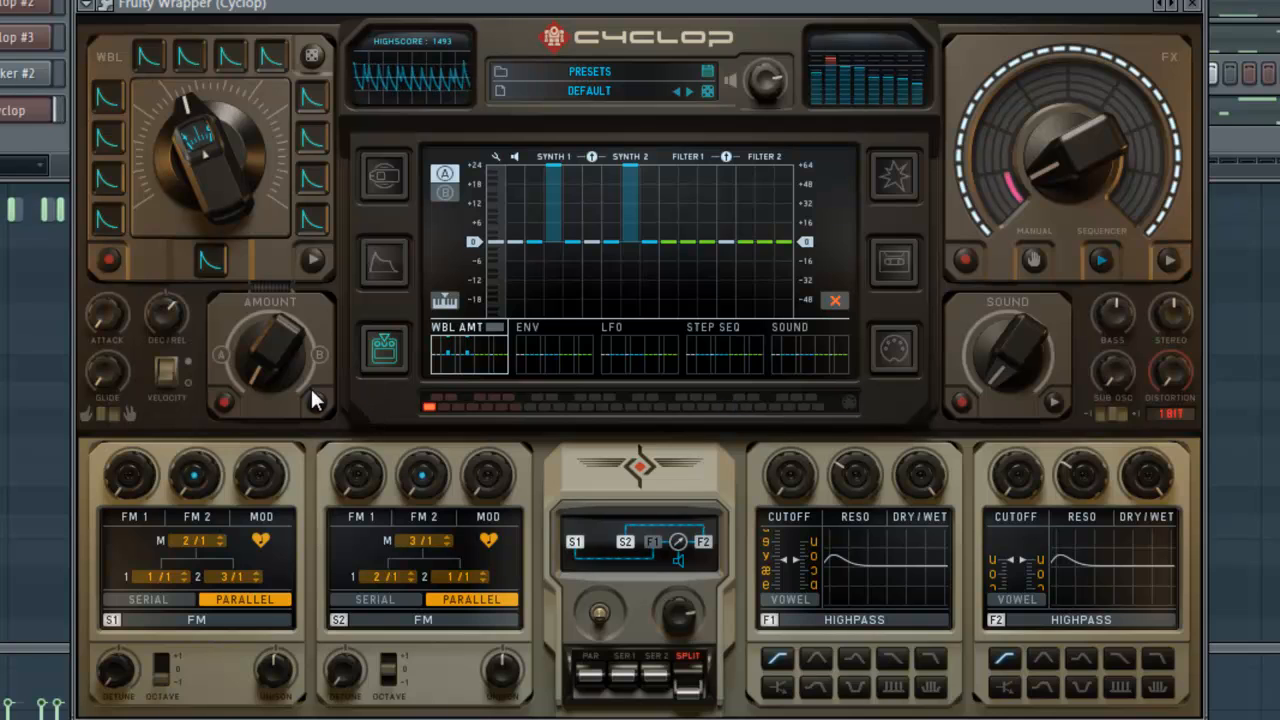
drag(215, 144, 229, 112)
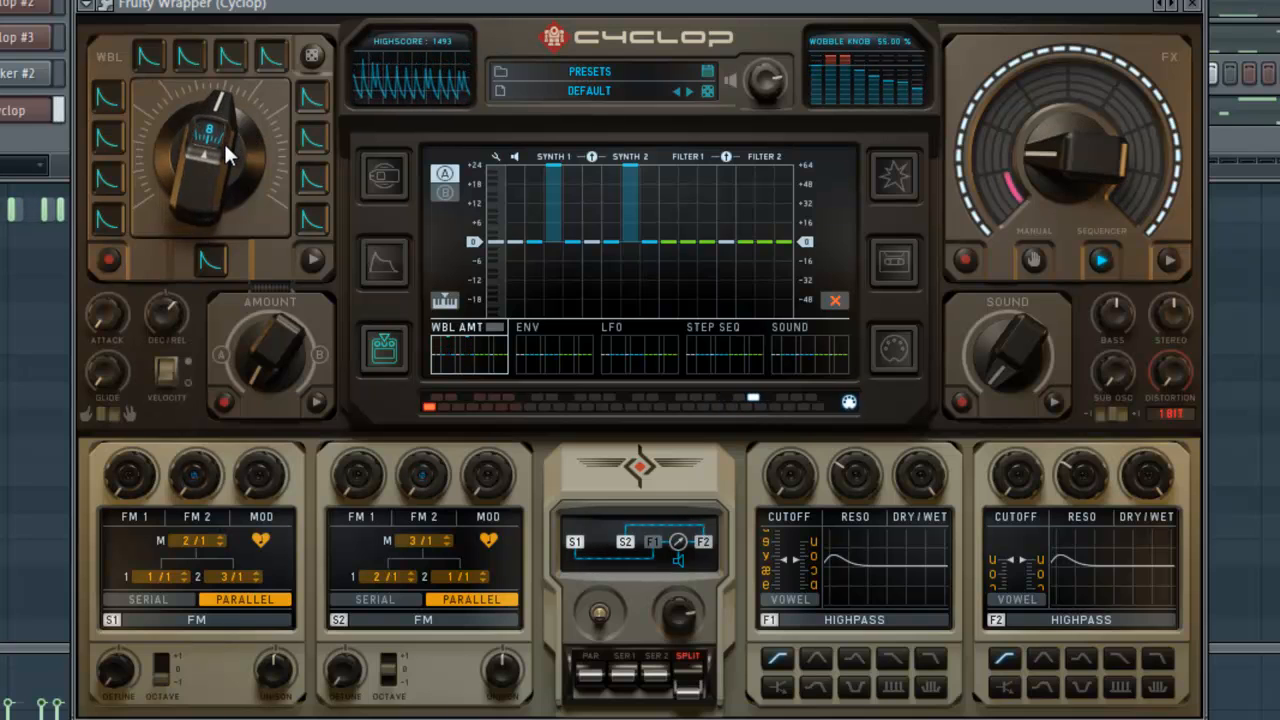
drag(224, 141, 233, 119)
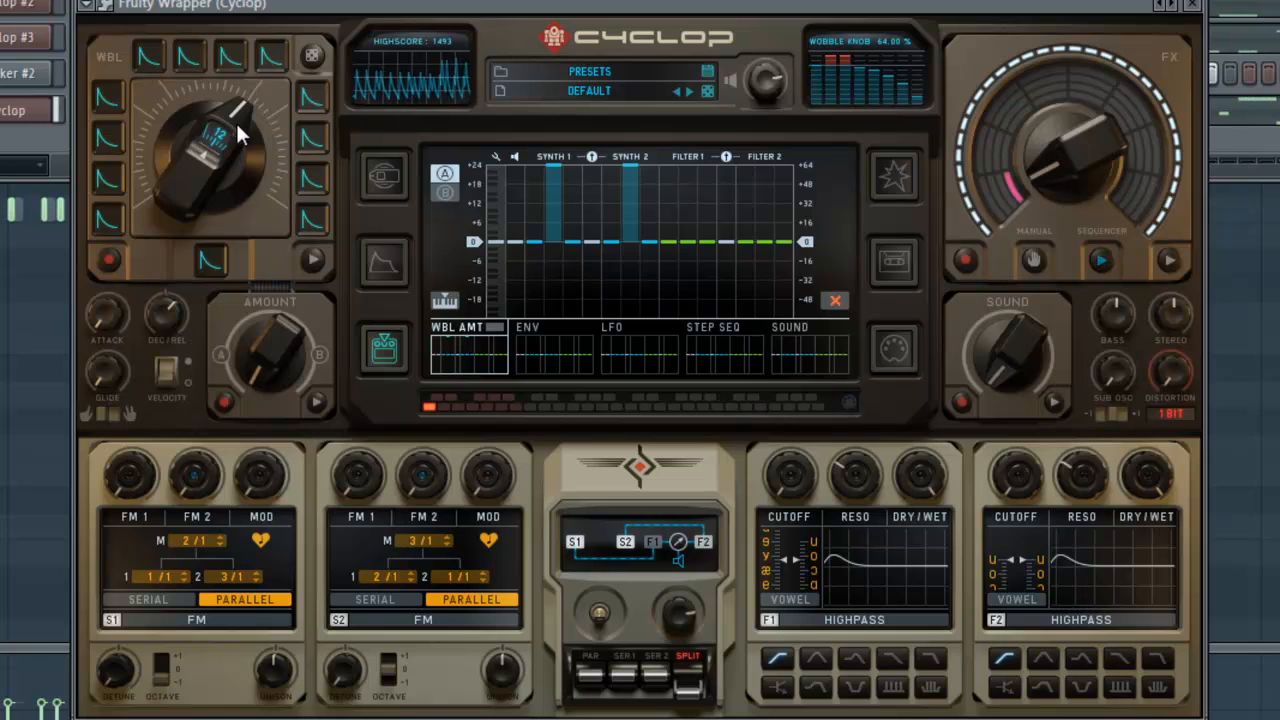
click(395, 184)
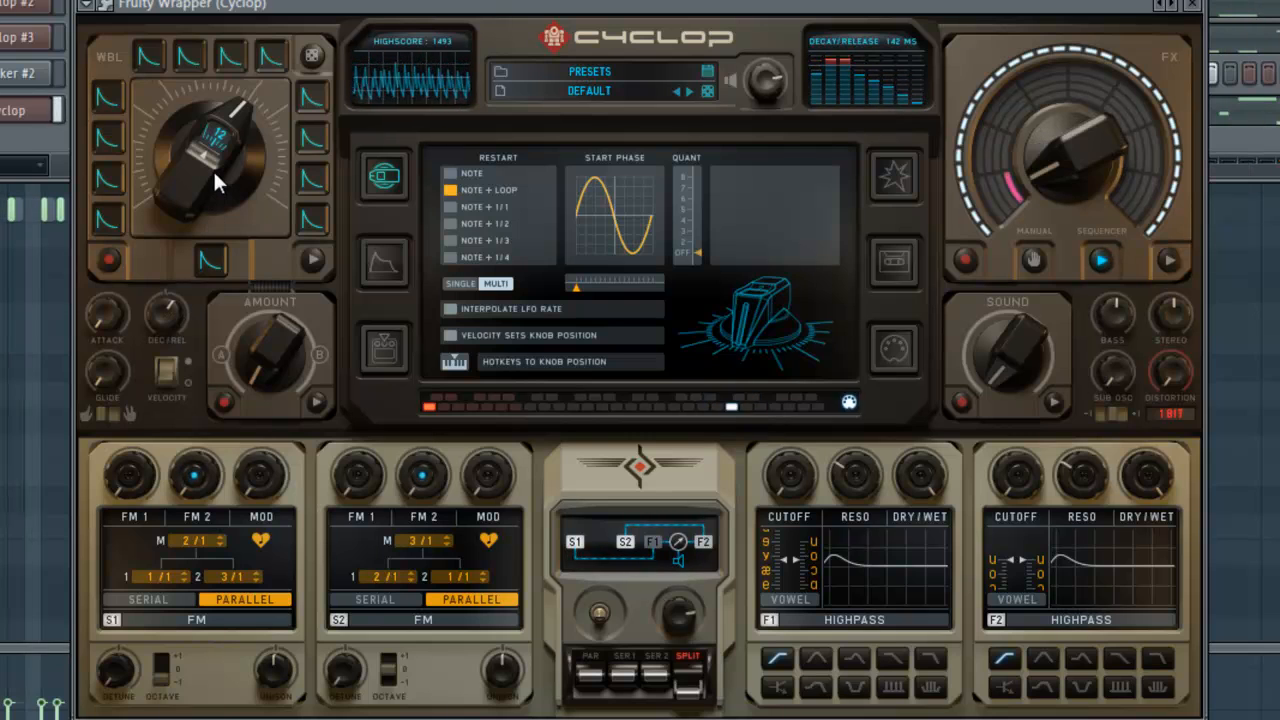
Step: Try wobble knob positions of 55.5%, 48% and 63.5% while listening to the bassline
mouse_move(219, 176)
mouse_down()
mouse_move(220, 215)
mouse_move(225, 189)
mouse_up()
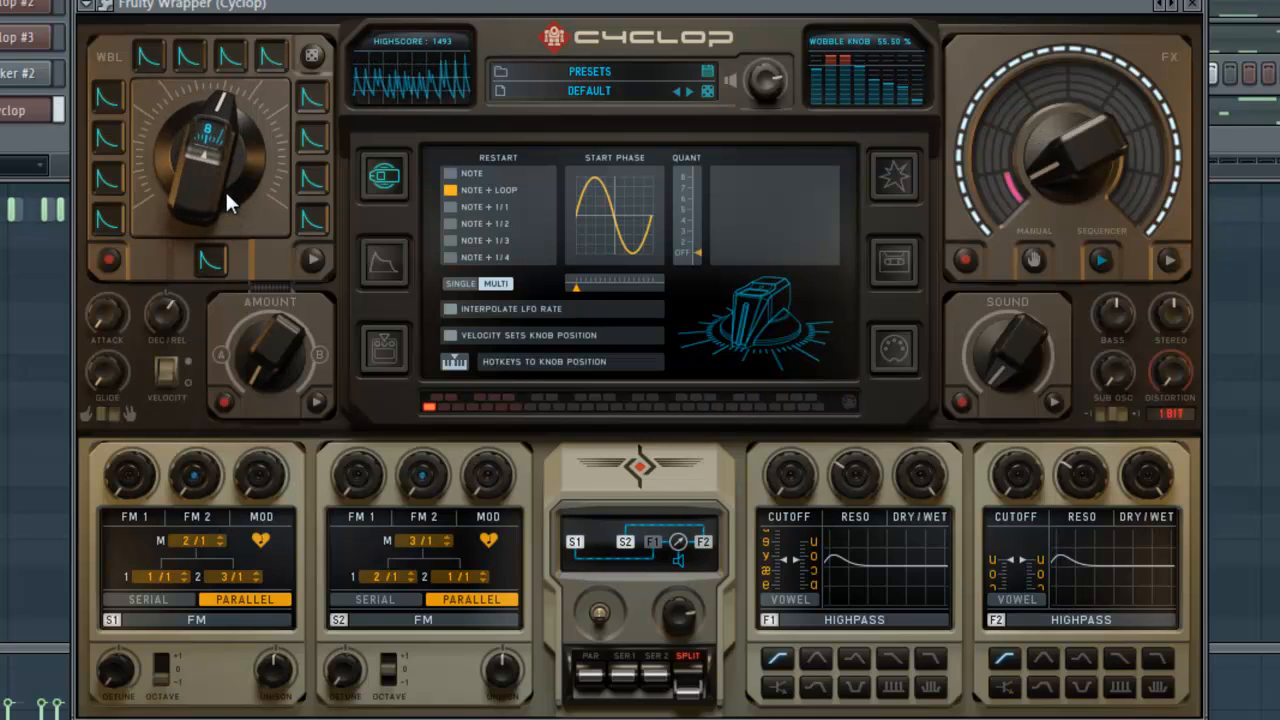
drag(225, 189, 227, 207)
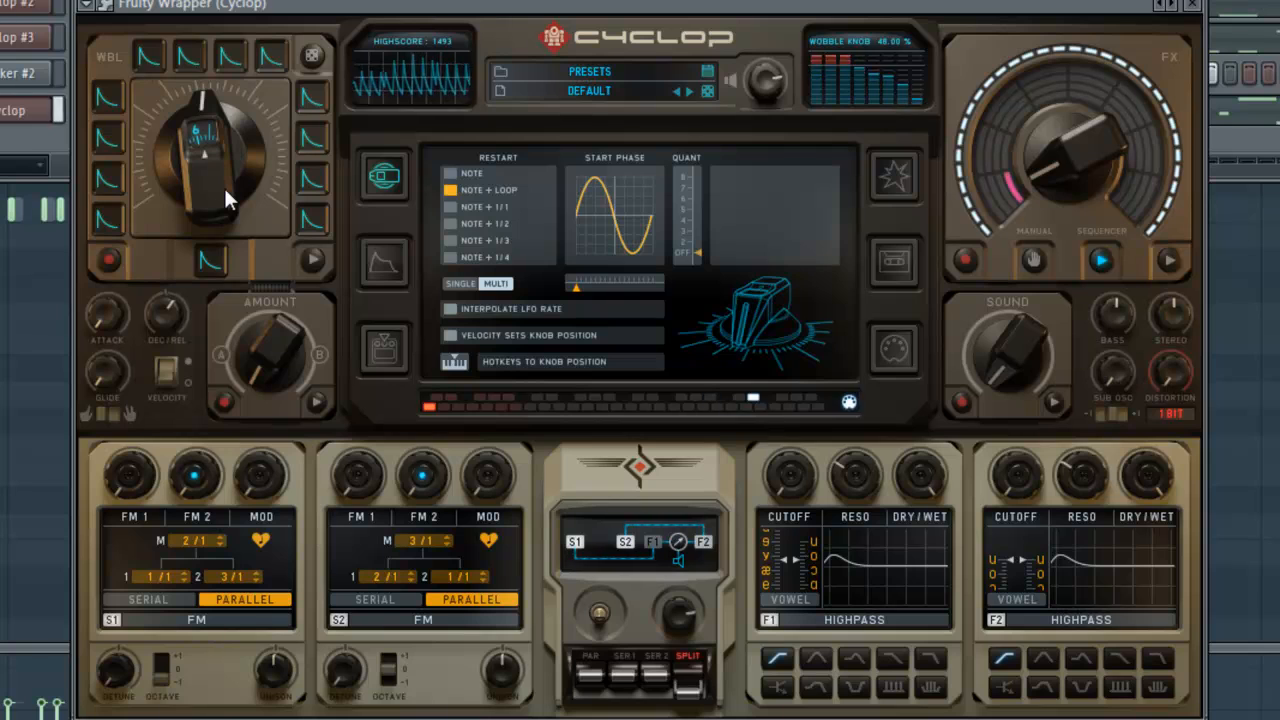
drag(225, 189, 233, 151)
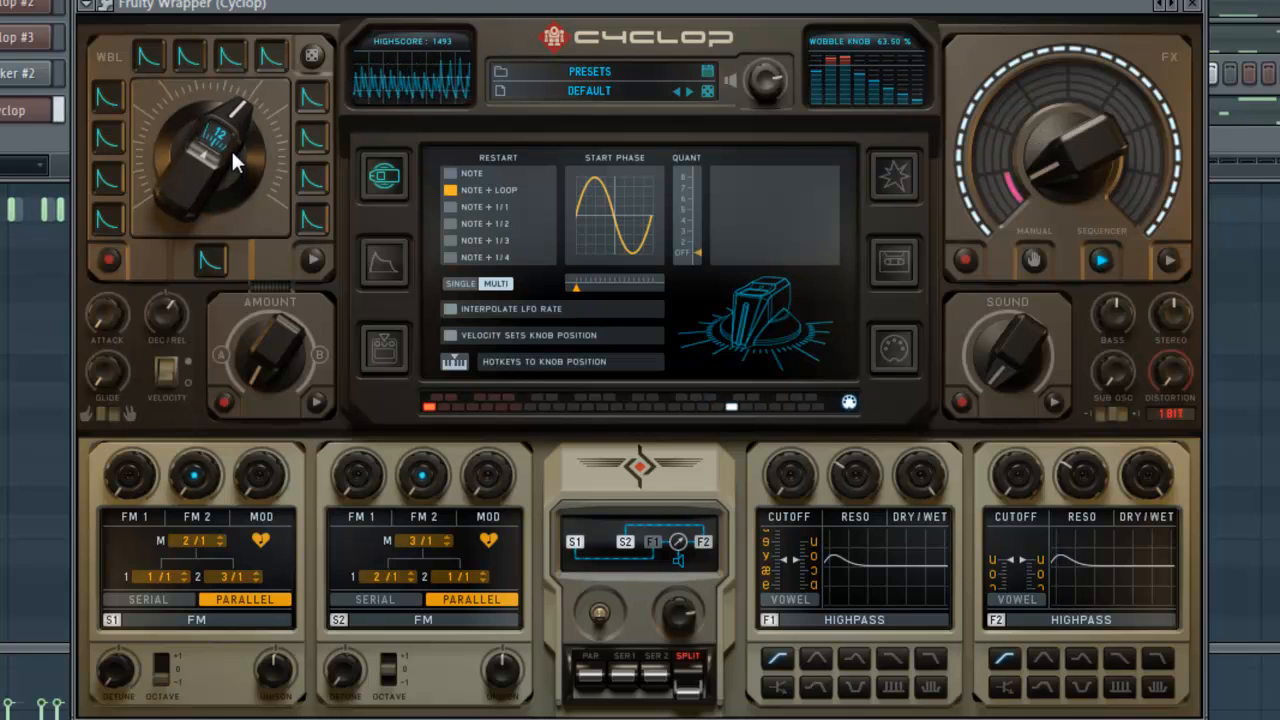
drag(233, 161, 236, 152)
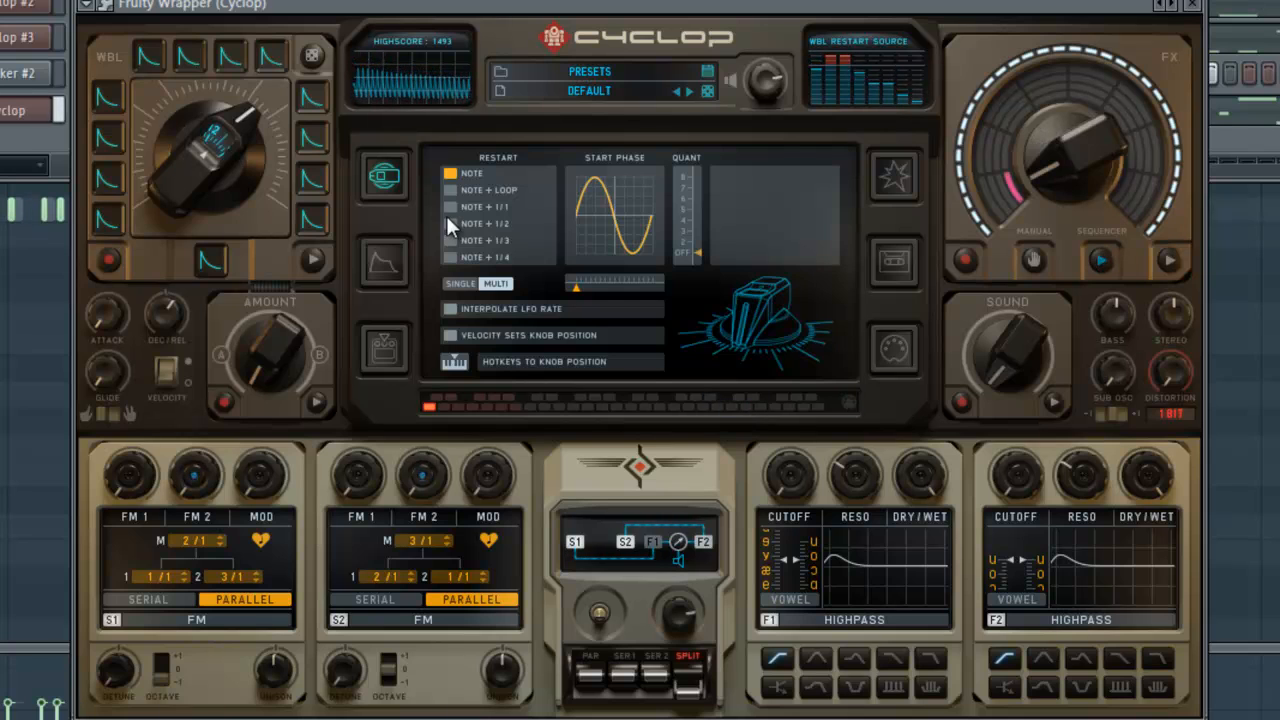
Step: Set the wobble restart to Single mode with Note + Loop as its source, and set the wobble knob to 52%
click(459, 283)
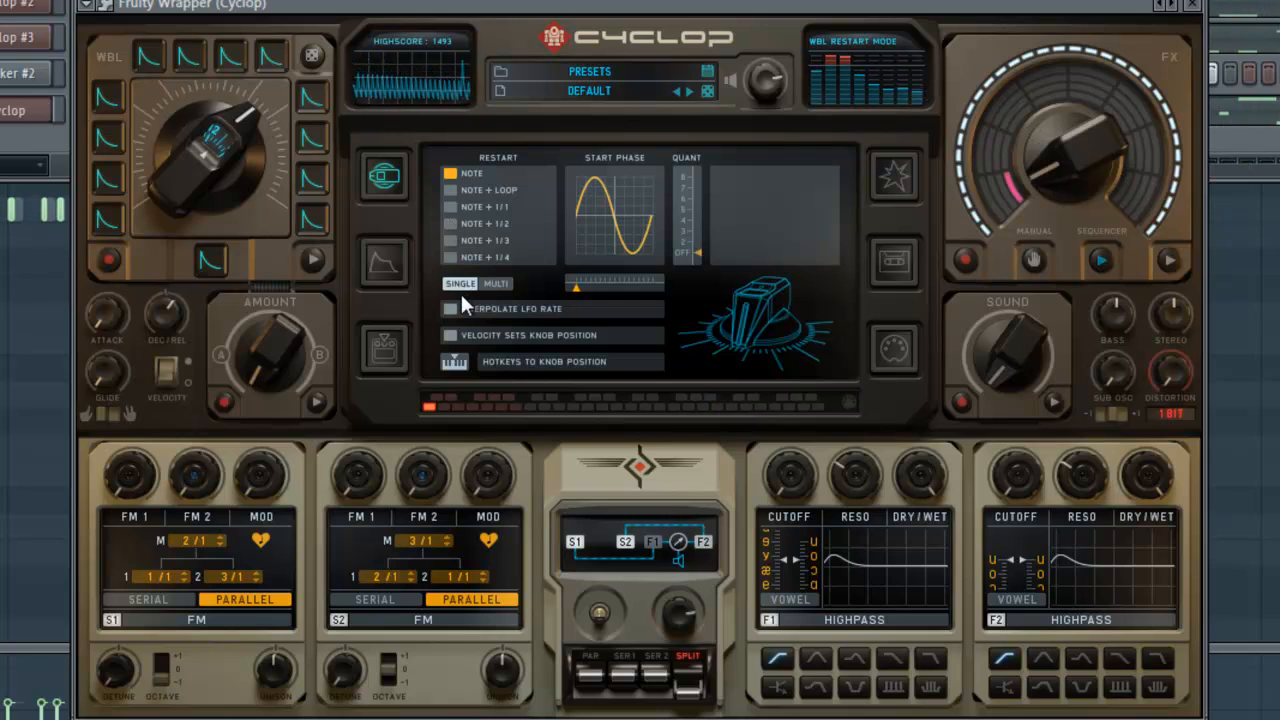
click(449, 190)
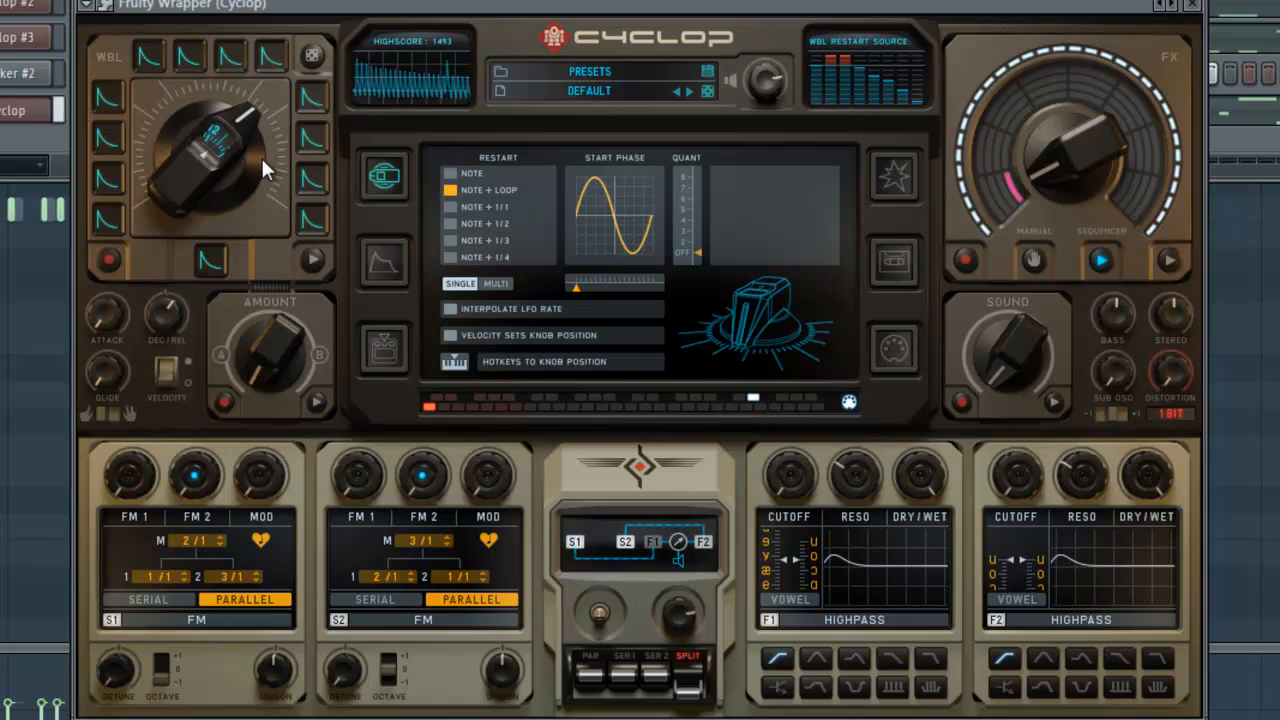
drag(261, 155, 197, 195)
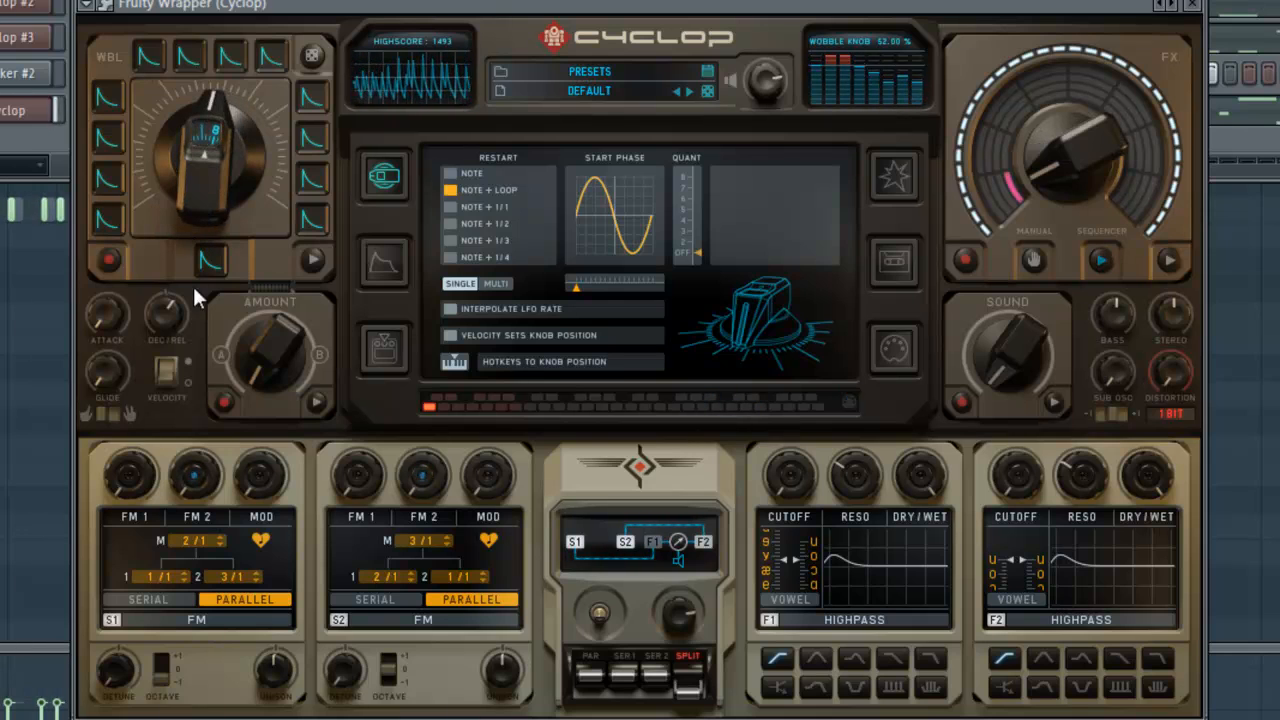
drag(262, 347, 400, 631)
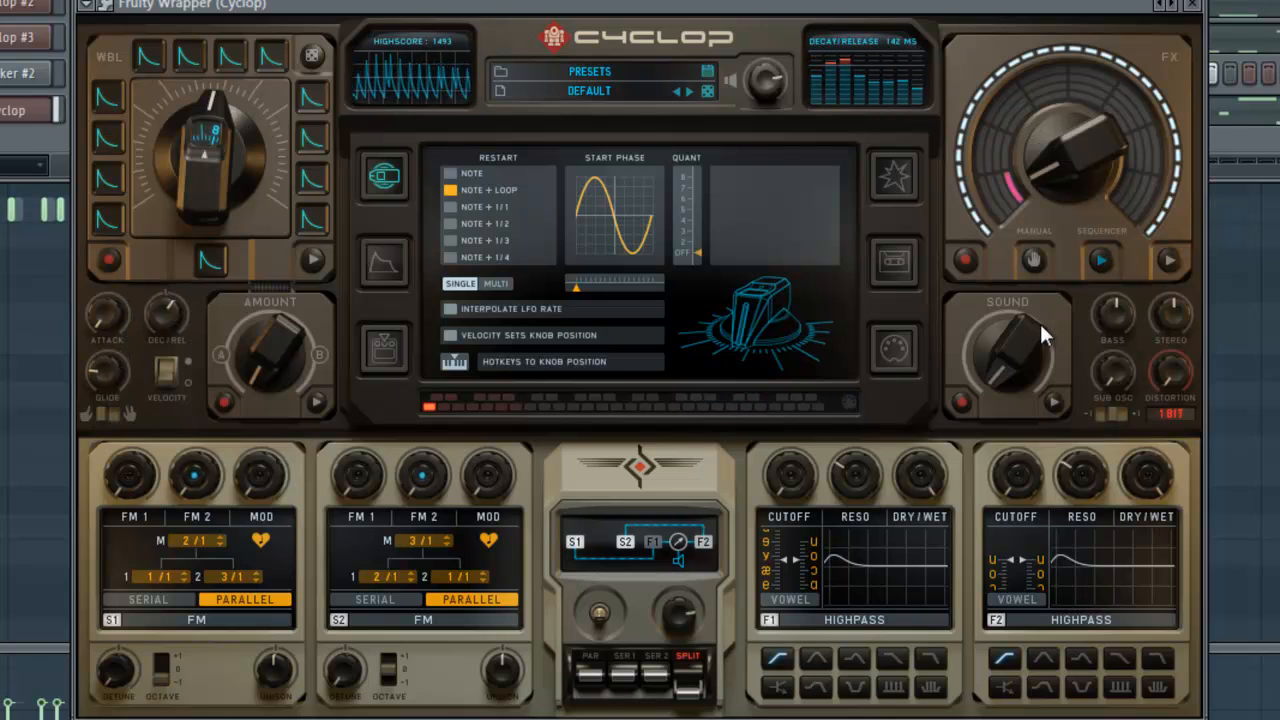
Step: Change Cyclop's distortion type to Digitize
click(1170, 413)
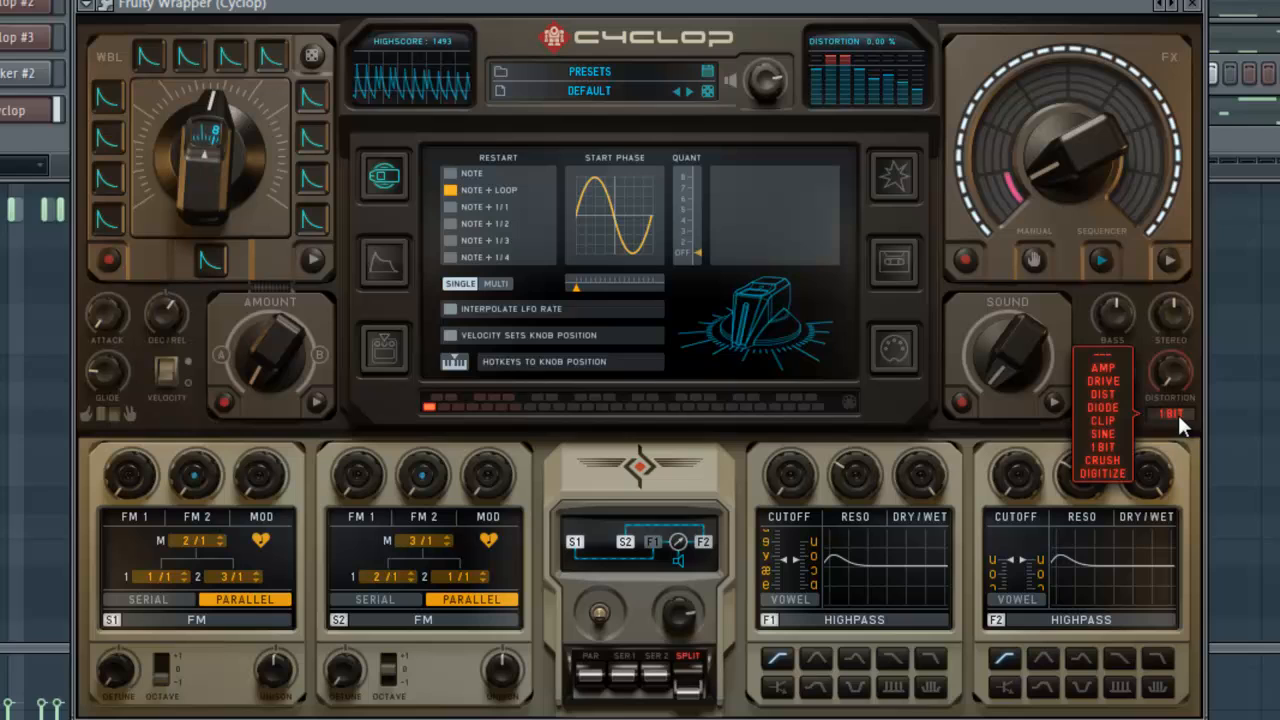
click(1110, 478)
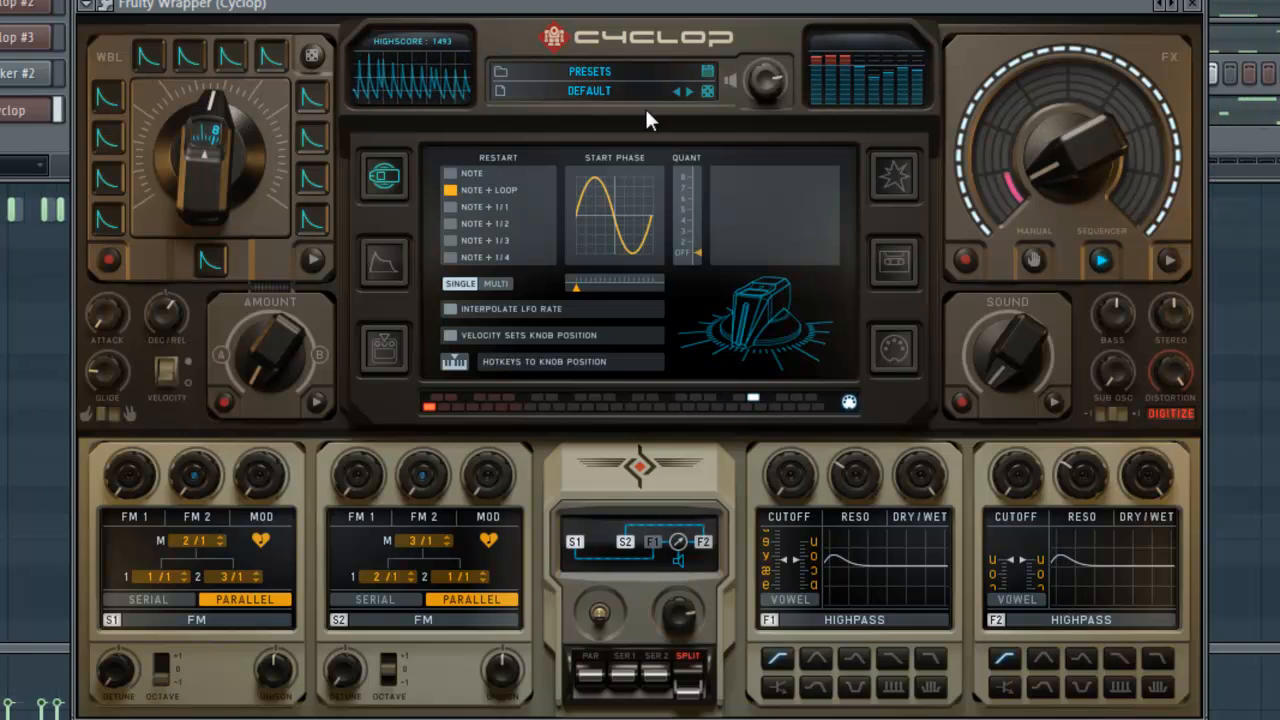
Step: Try the wobble knob at 71.5%, adjust Cyclop's decay/release, and set the wobble knob to 52.5%
drag(225, 178, 255, 115)
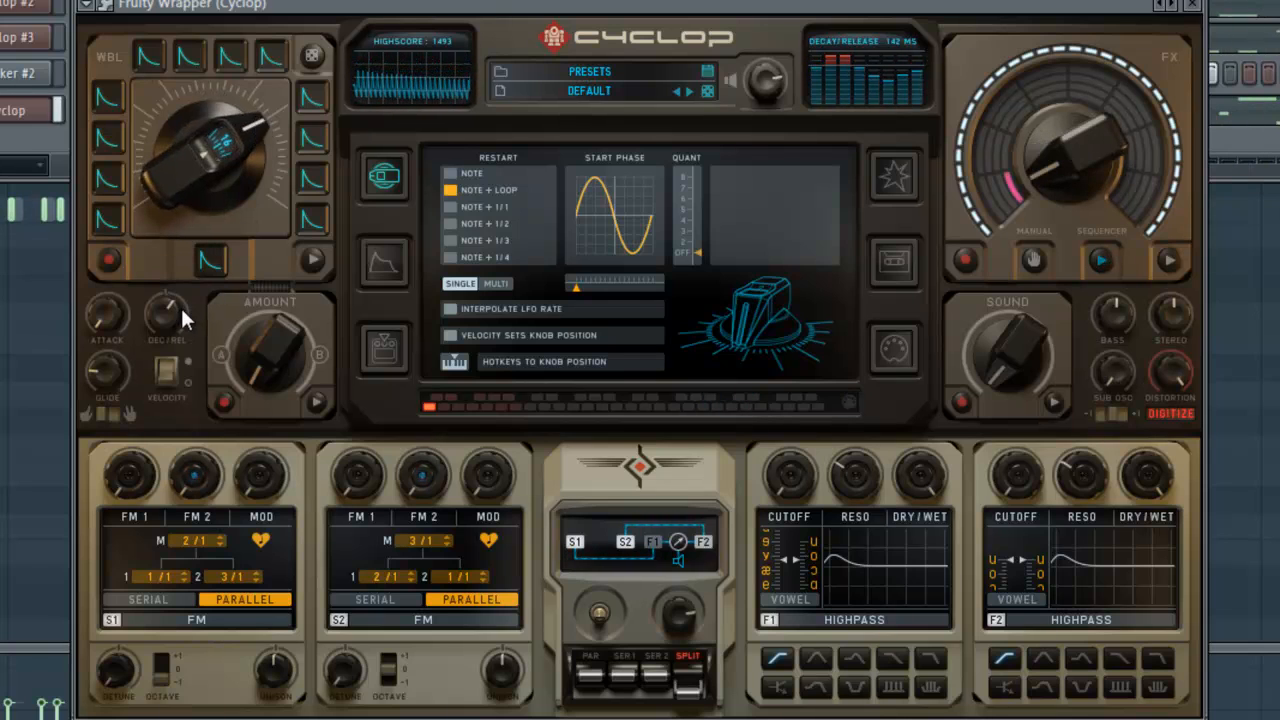
drag(196, 285, 208, 321)
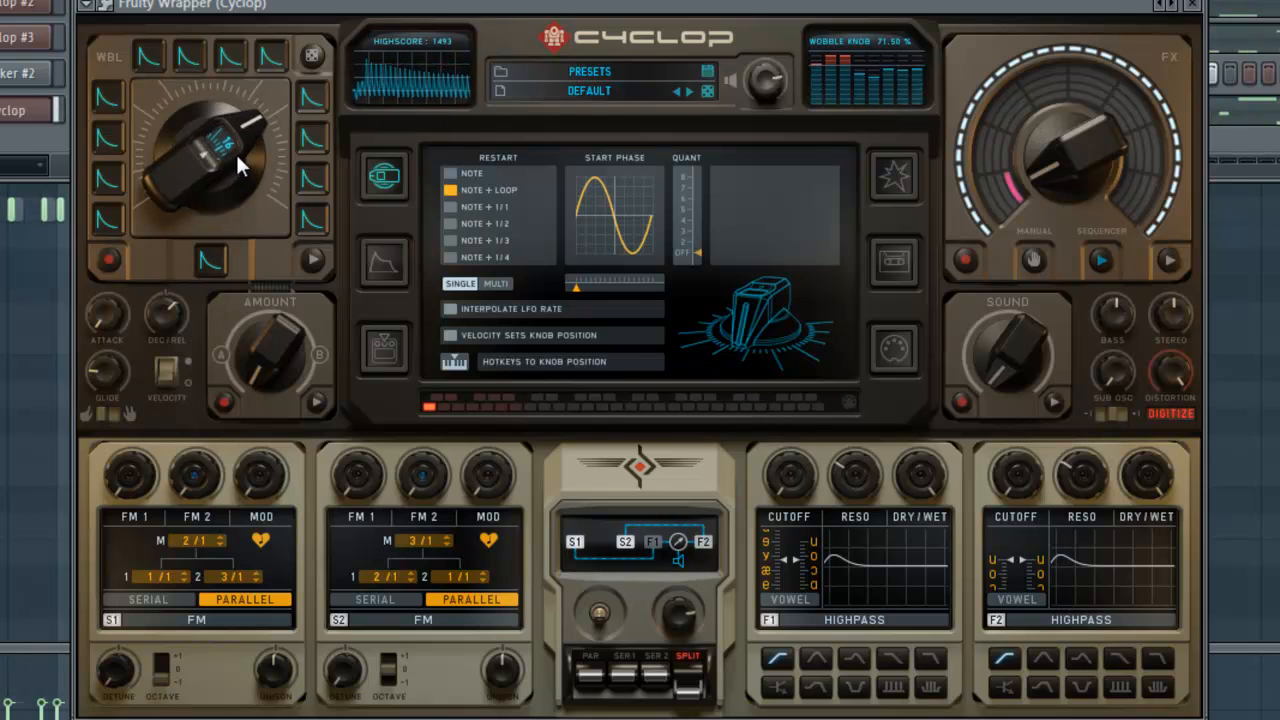
drag(237, 157, 246, 199)
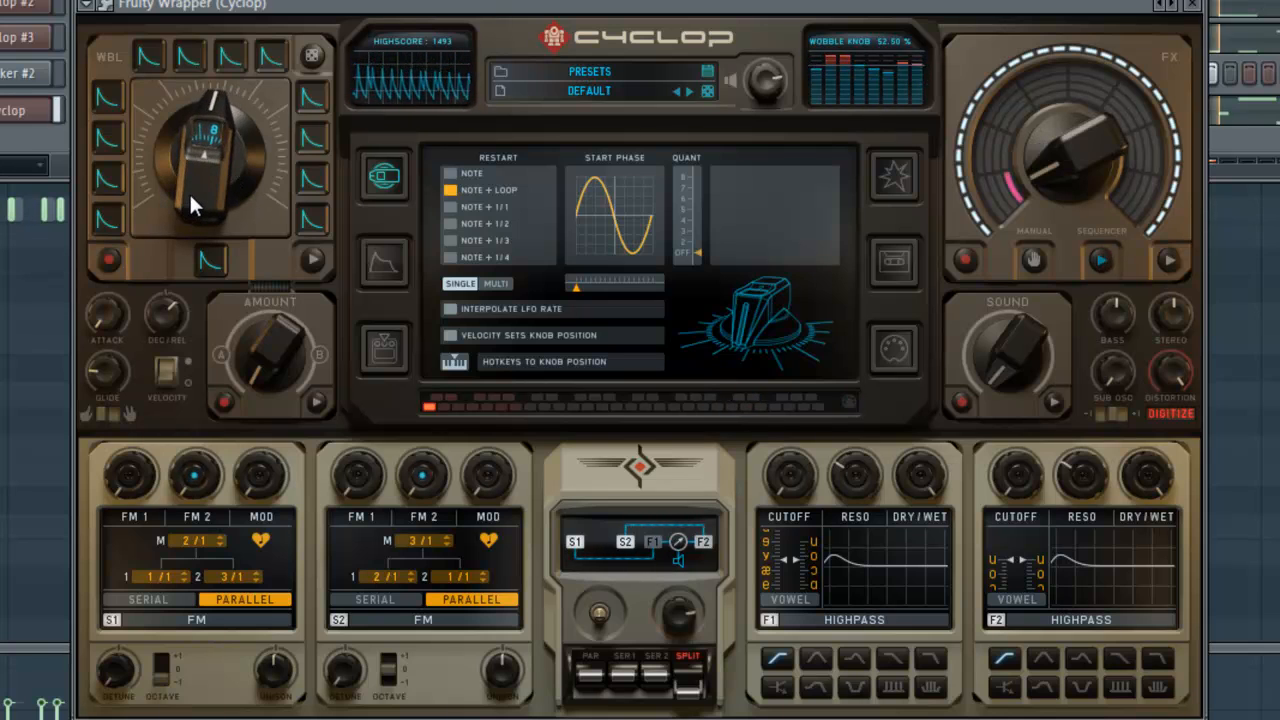
Step: Select all the A#3 notes in the Cyclop bassline's piano roll and shorten them together to match the short C4 notes
click(50, 130)
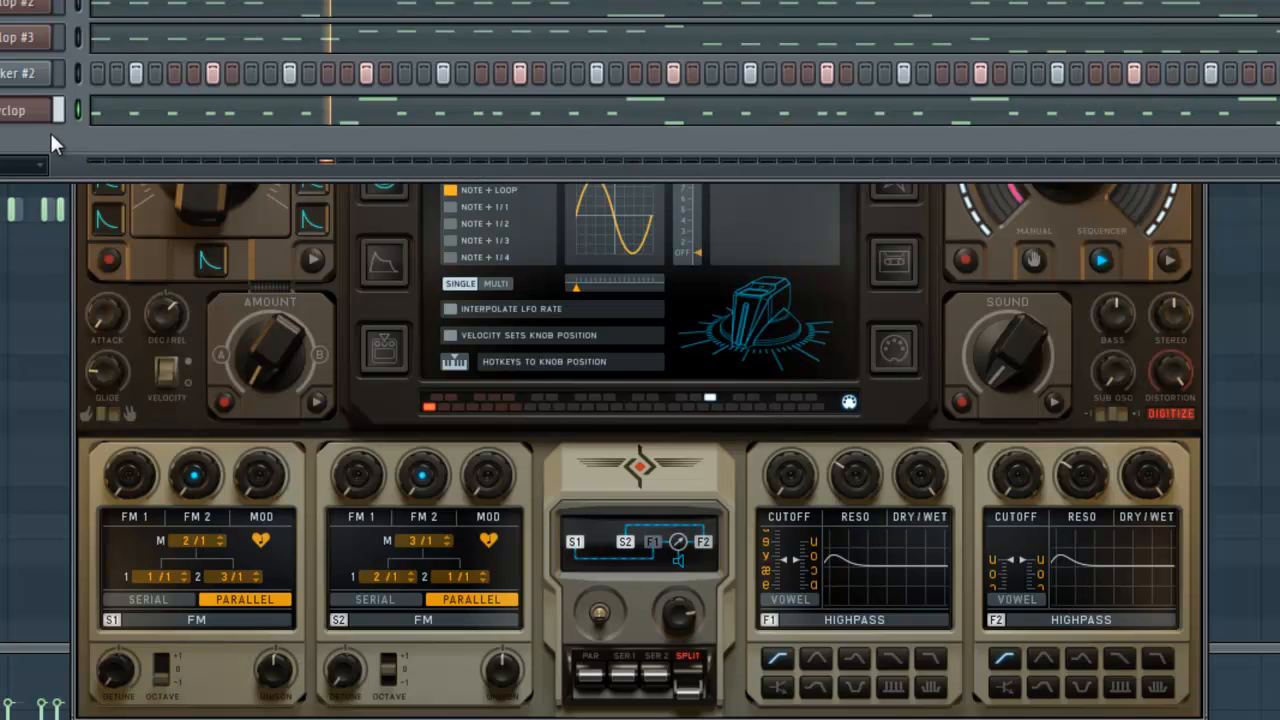
click(258, 115)
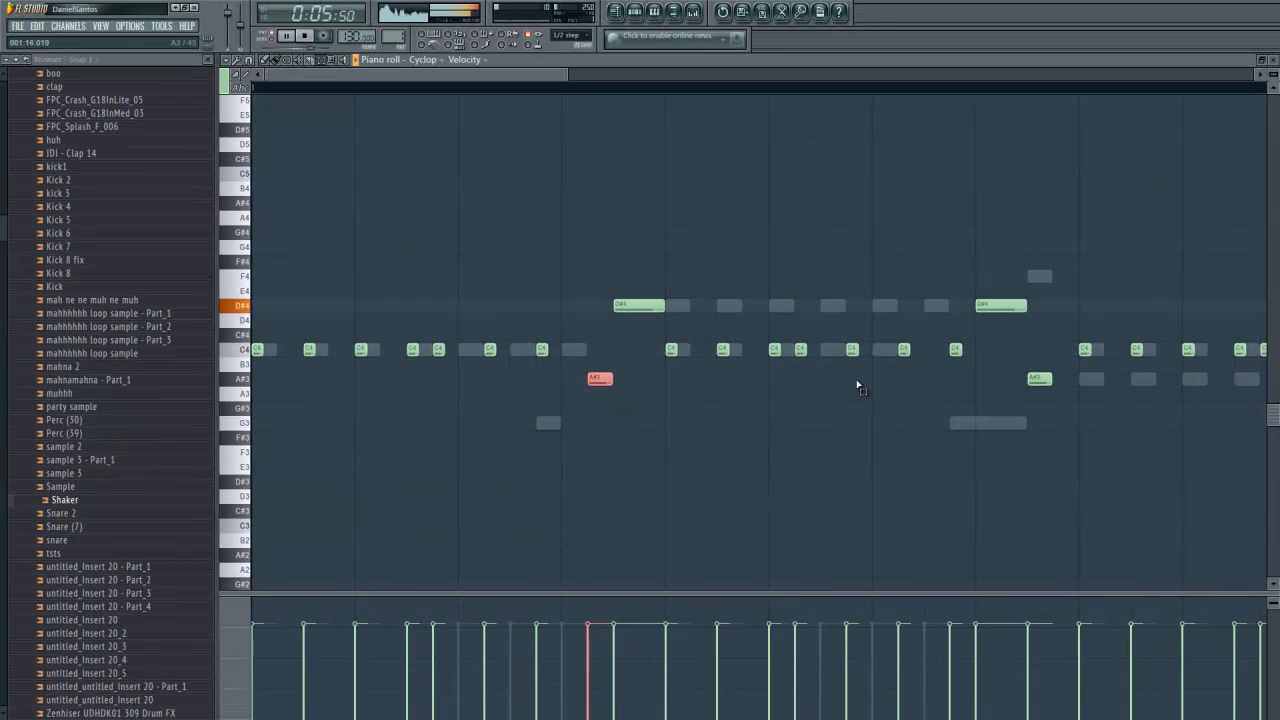
key(space)
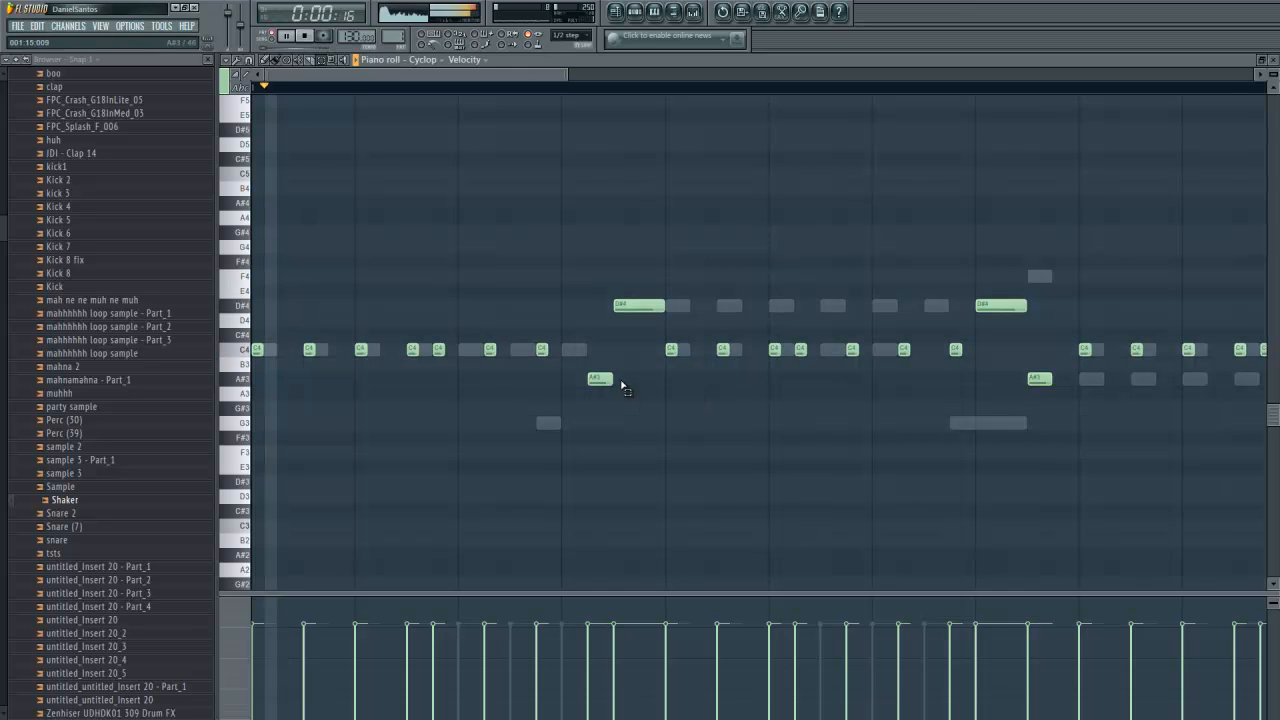
drag(565, 73, 995, 73)
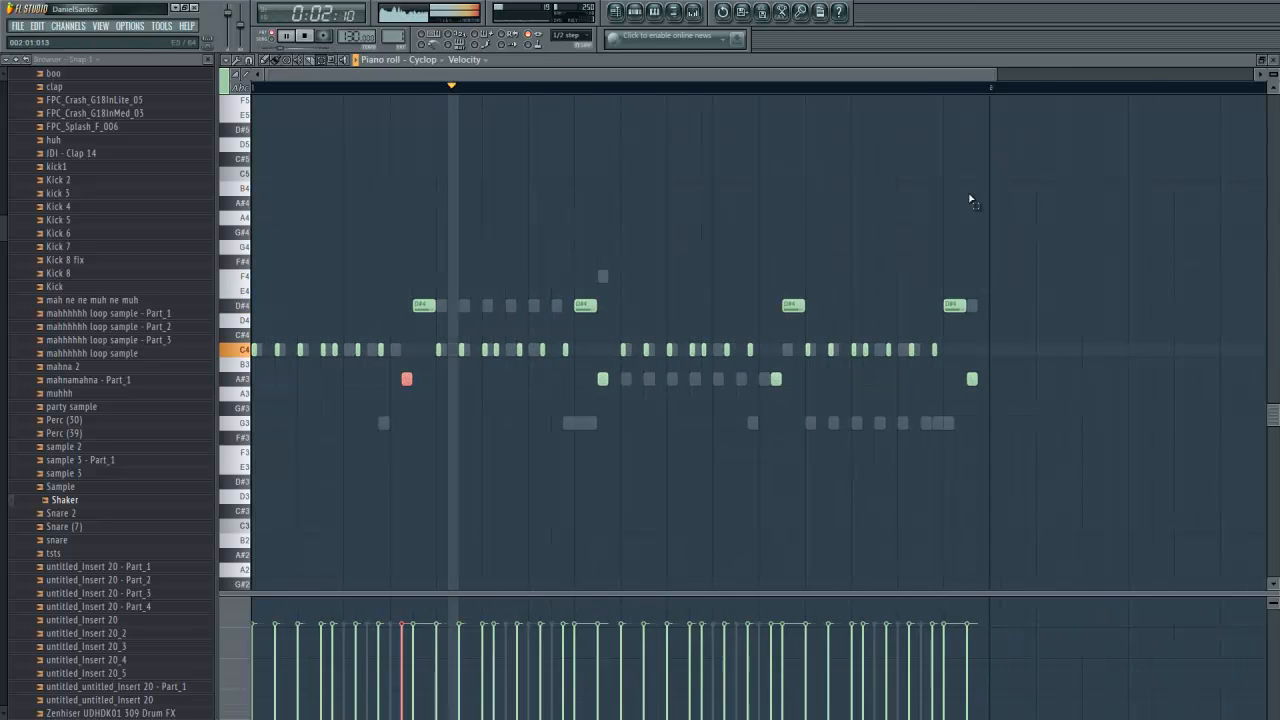
drag(546, 374, 918, 378)
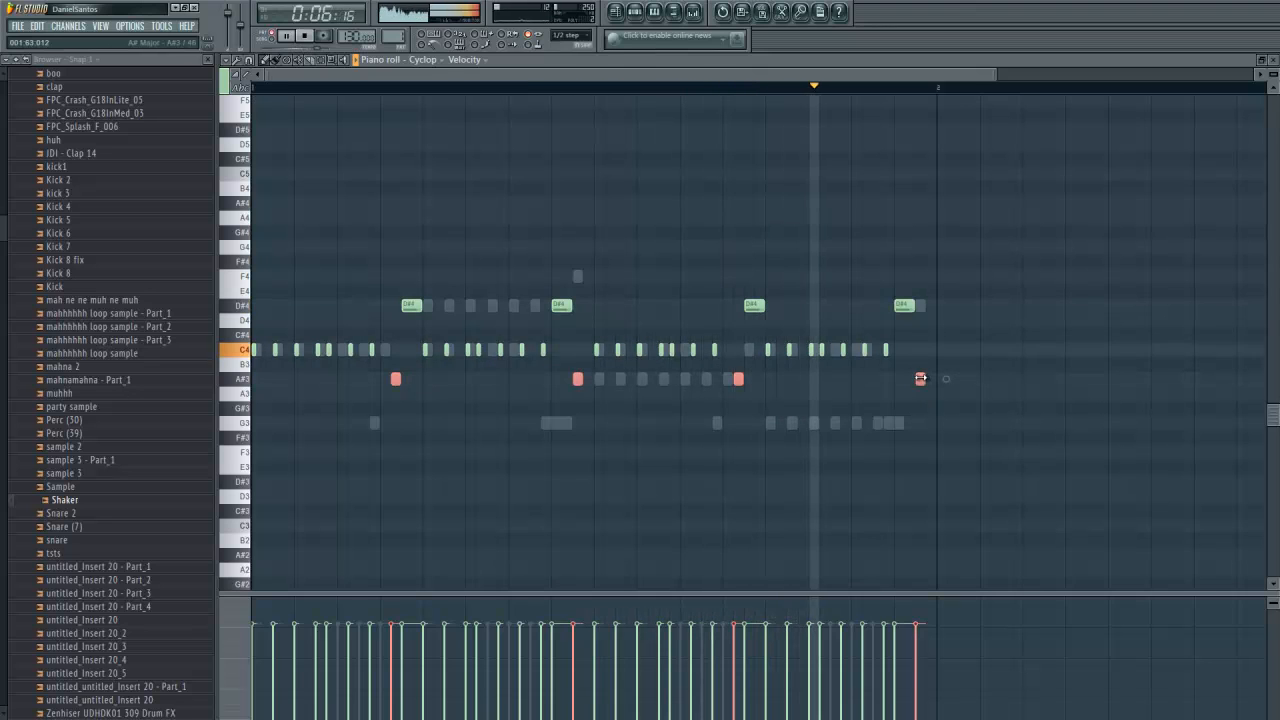
ctrl+click(627, 212)
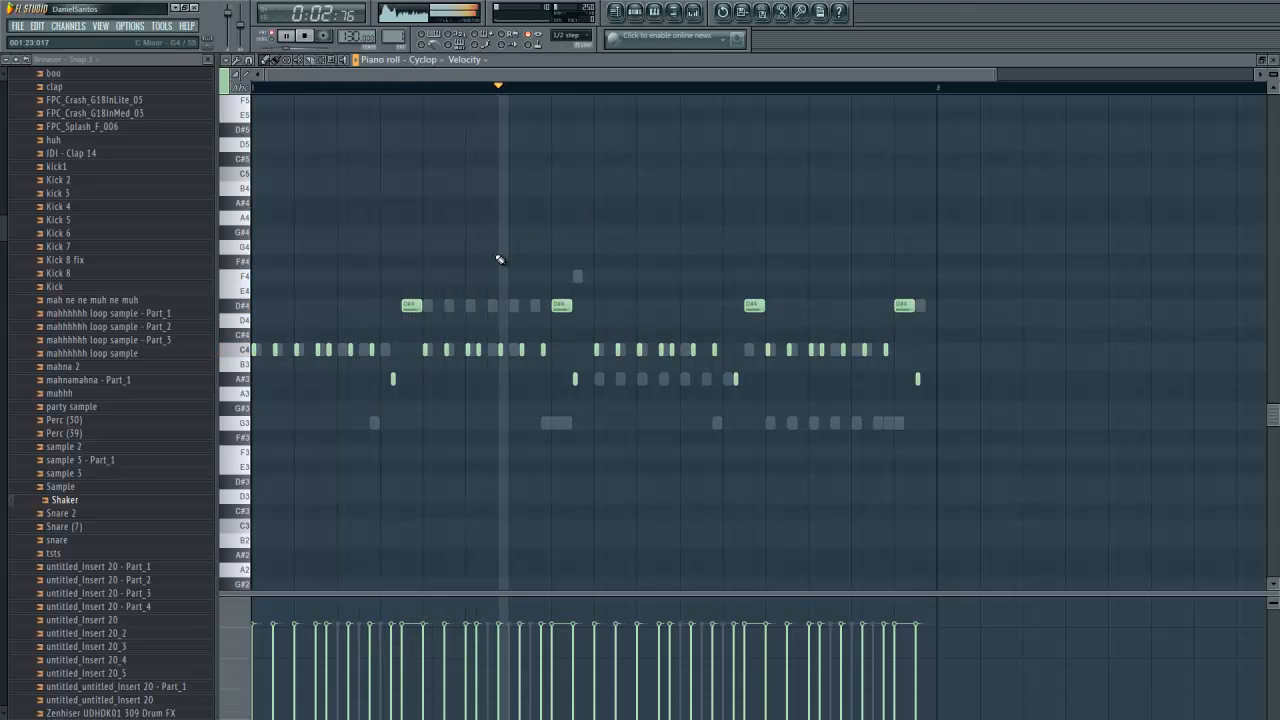
Step: Reopen the Cyclop plugin from the step sequencer and raise its wobble knob for a faster wobble
click(643, 13)
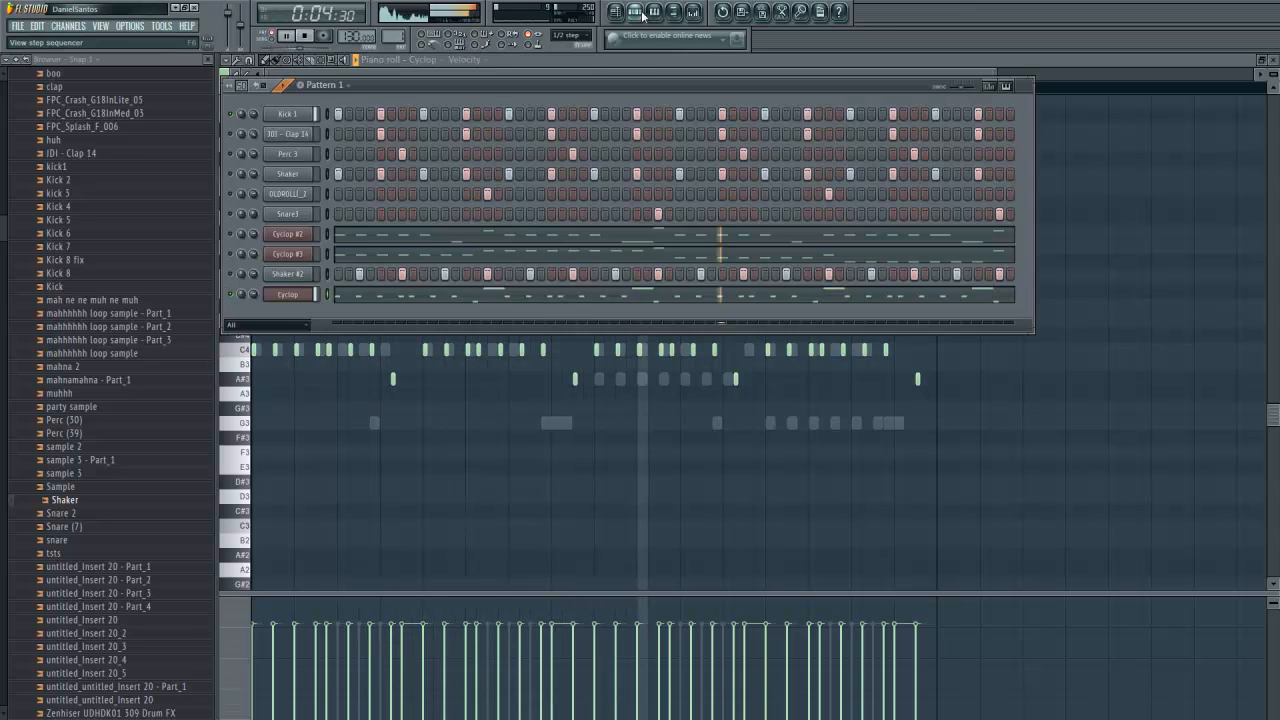
click(287, 294)
drag(406, 318, 414, 294)
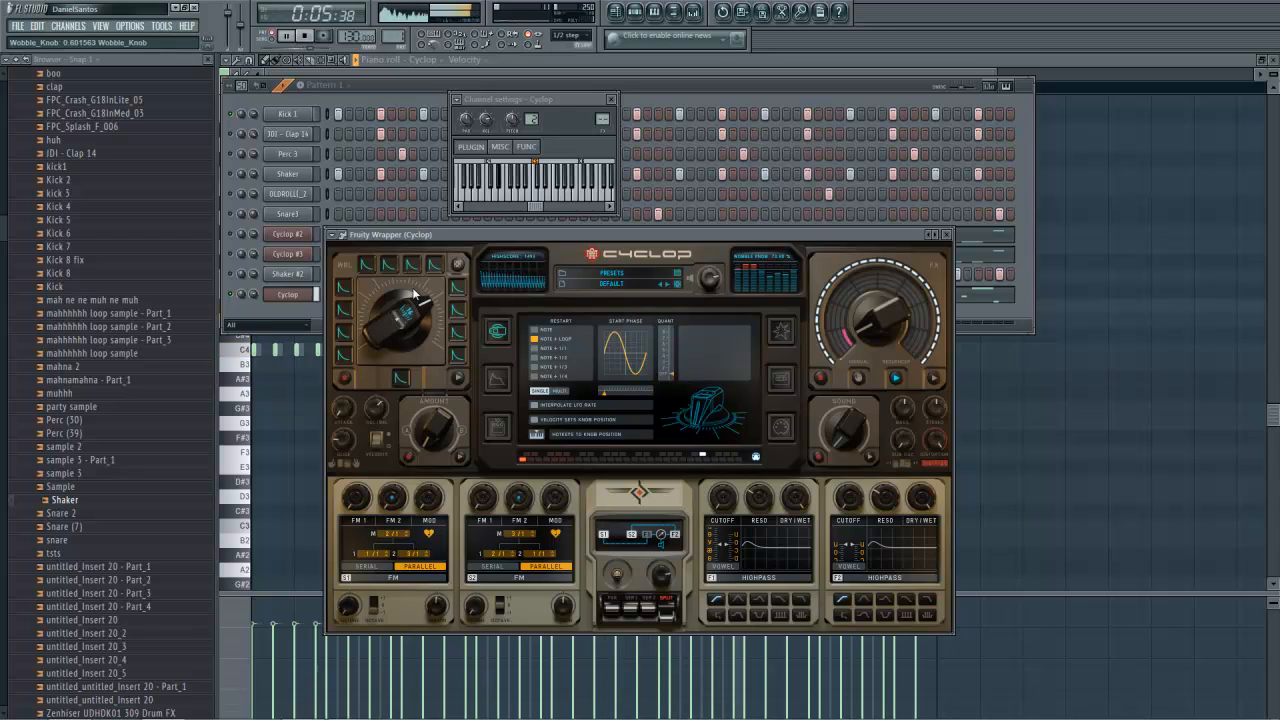